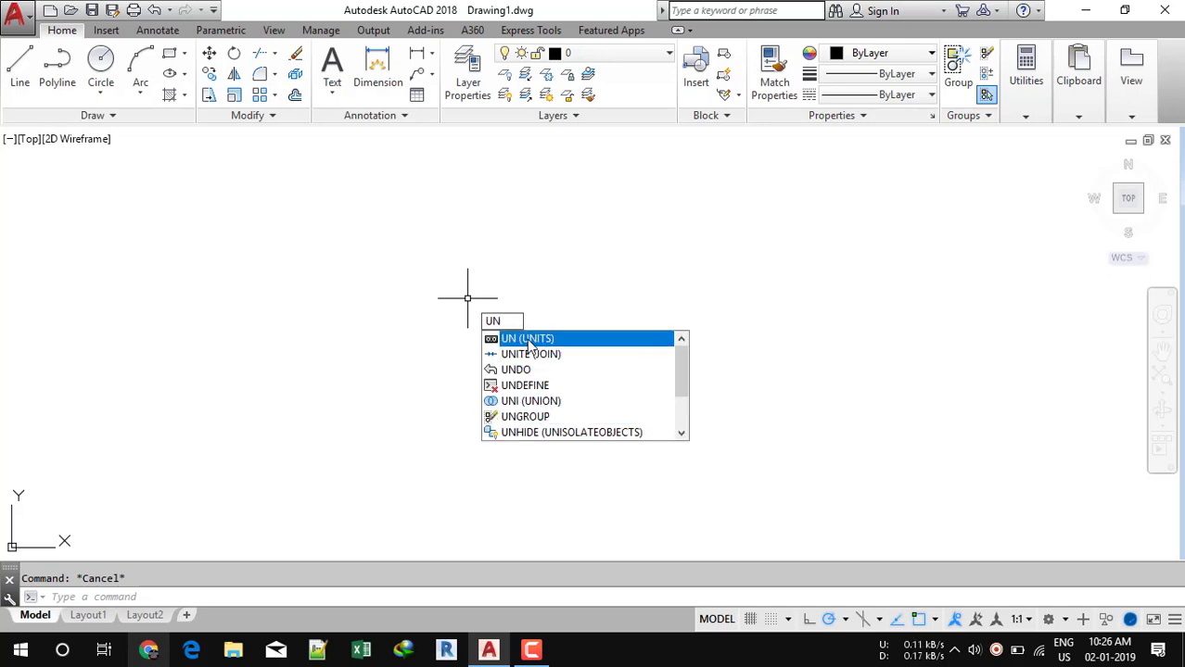
# Step: Set the drawing's length unit type to Engineering and accept the drawing units
pyautogui.click(526, 339)
pyautogui.click(494, 203)
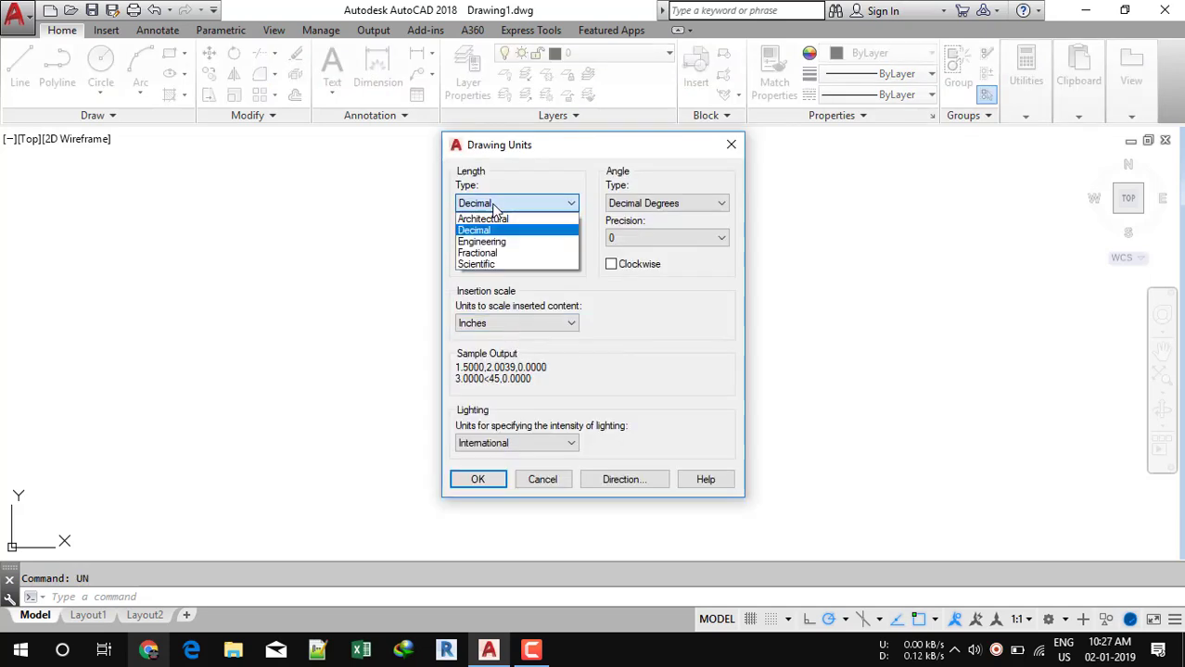
pyautogui.click(487, 219)
pyautogui.click(507, 203)
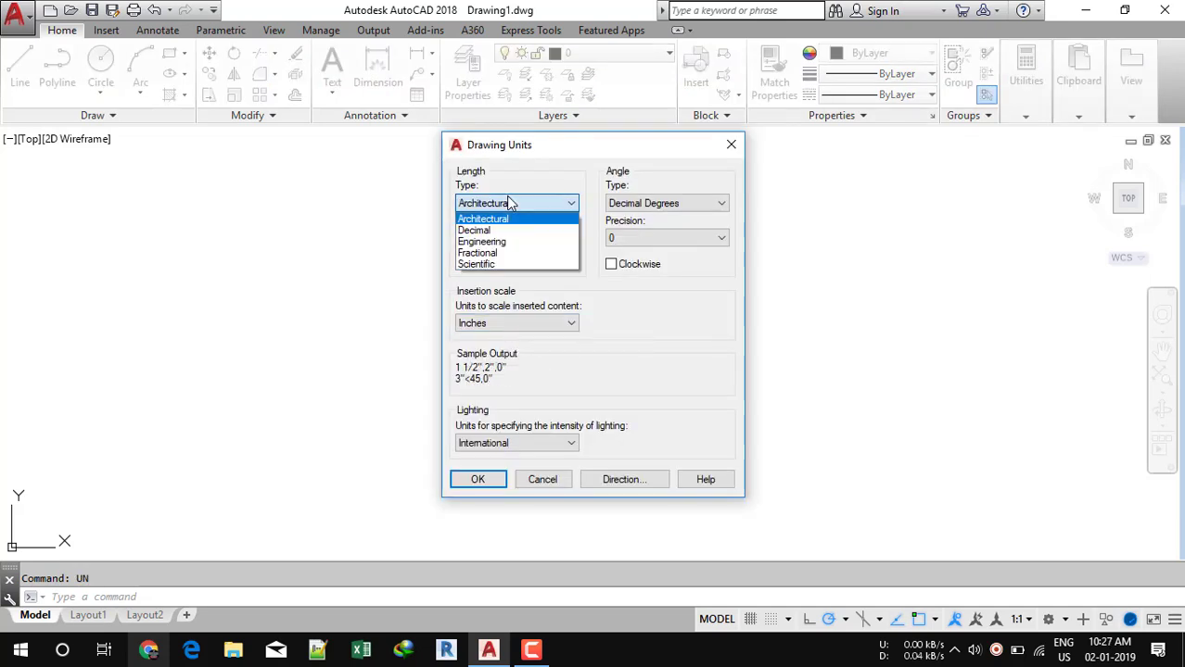
pyautogui.click(494, 253)
pyautogui.click(500, 203)
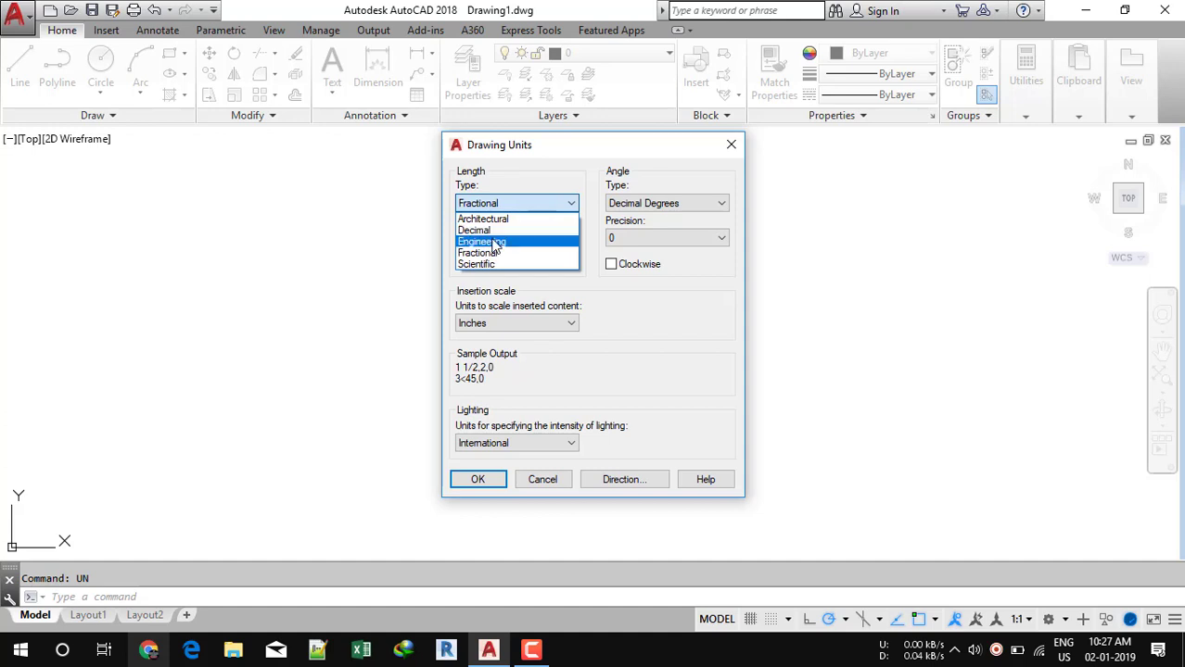
pyautogui.click(490, 242)
pyautogui.click(492, 240)
pyautogui.click(493, 250)
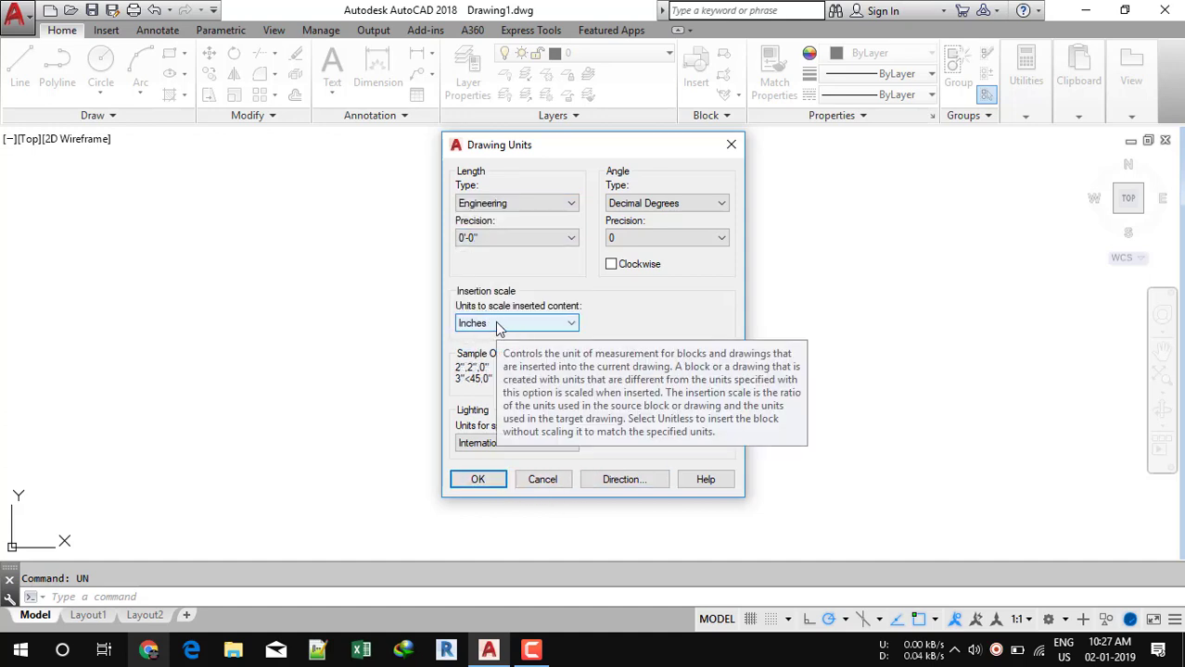
pyautogui.click(478, 480)
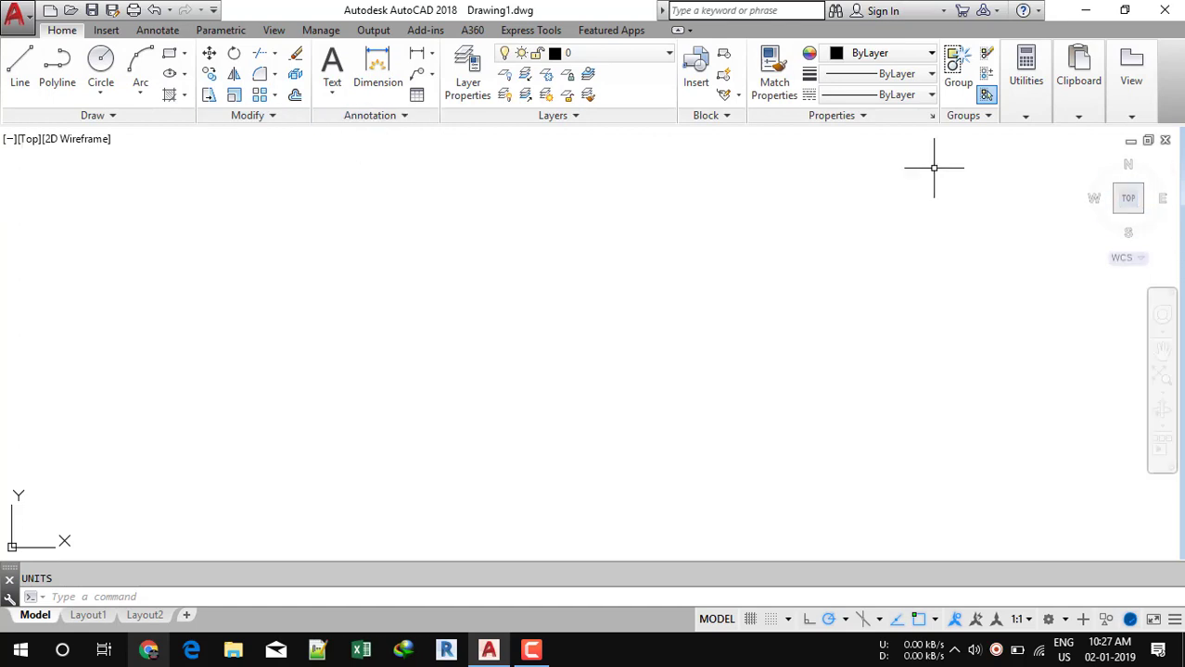
# Step: Switch the drawing view to an isometric orientation and from there to the Front view
pyautogui.click(1089, 161)
pyautogui.click(1141, 209)
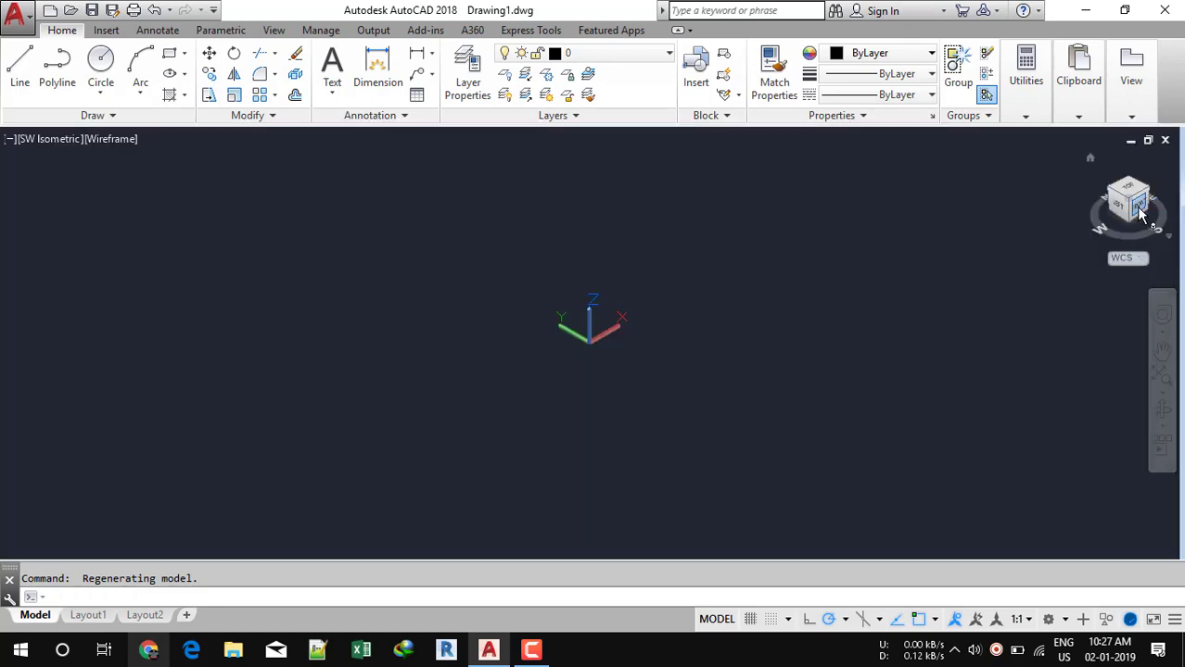
pyautogui.scroll(2, 903, 304)
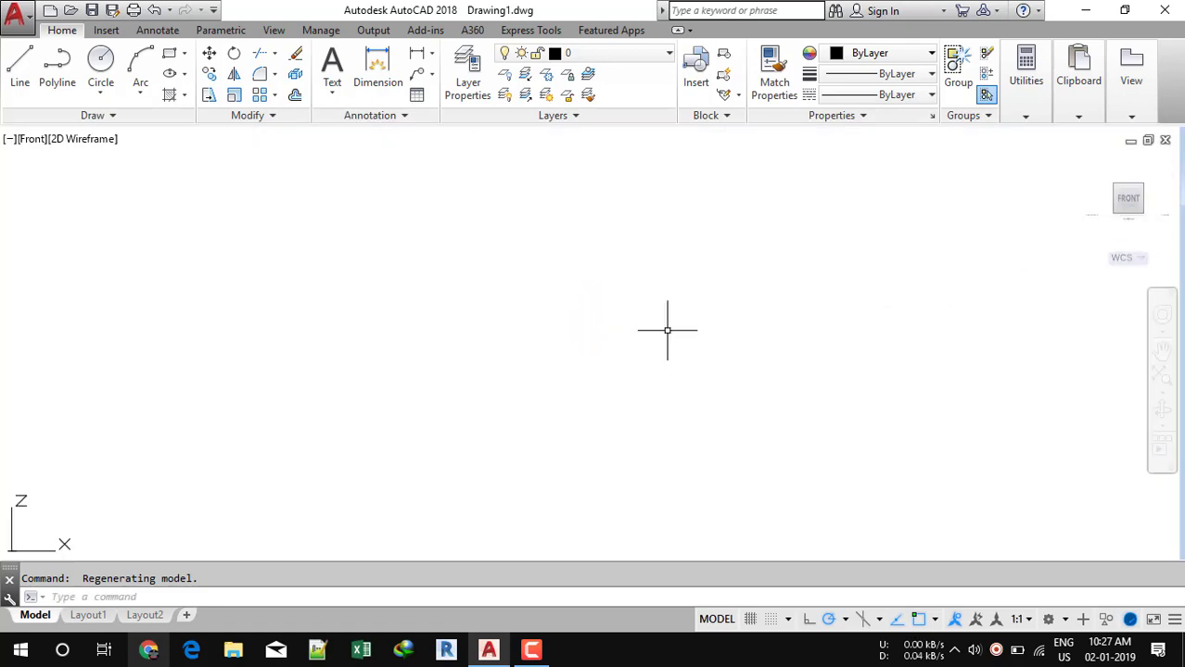
pyautogui.click(171, 56)
pyautogui.press('Escape')
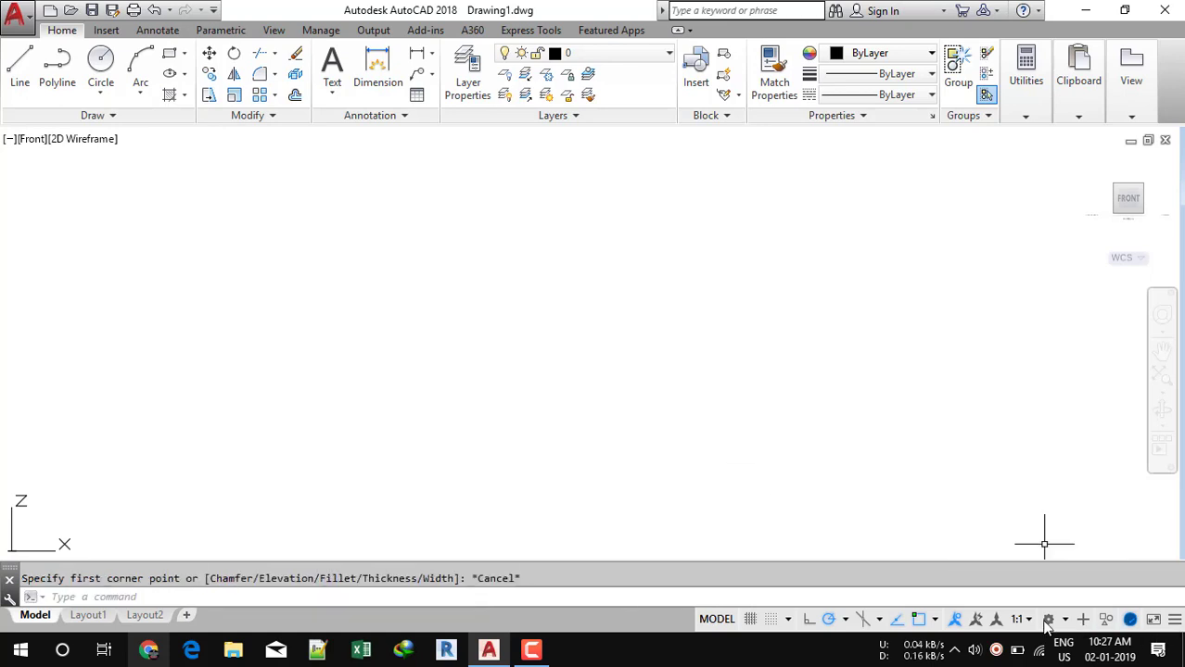
# Step: Switch the workspace to 3D Modeling and dock the command line below the drawing area
pyautogui.click(1024, 619)
pyautogui.click(1071, 624)
pyautogui.click(1068, 622)
pyautogui.click(1078, 509)
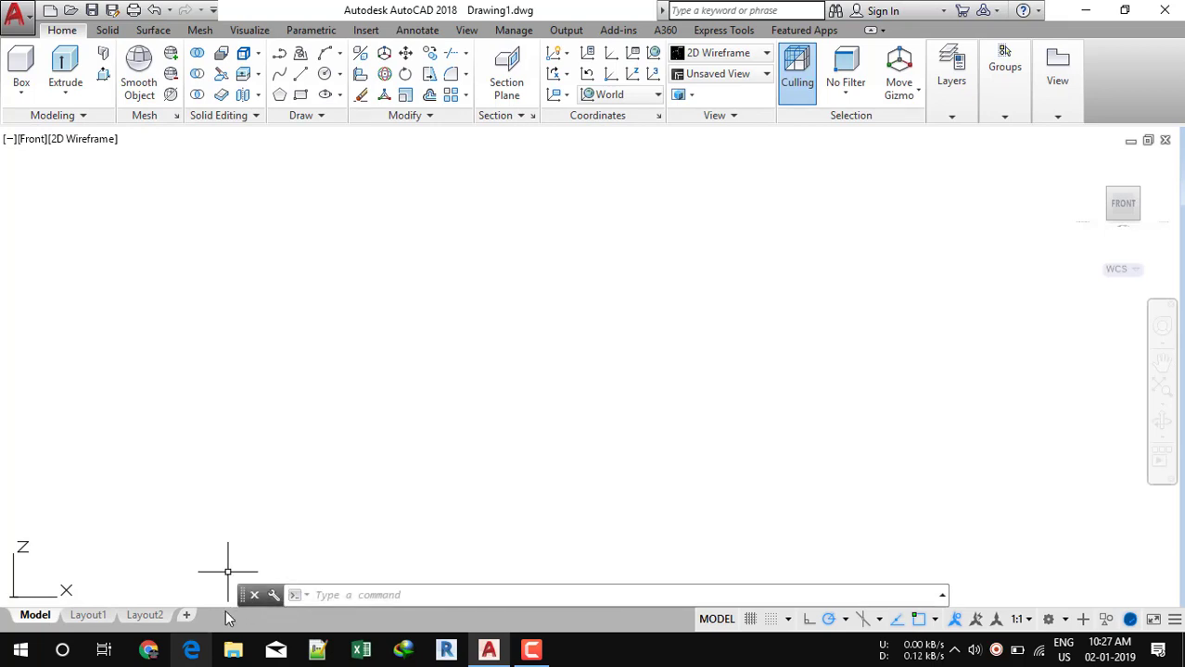
pyautogui.moveTo(239, 595); pyautogui.dragTo(179, 619)
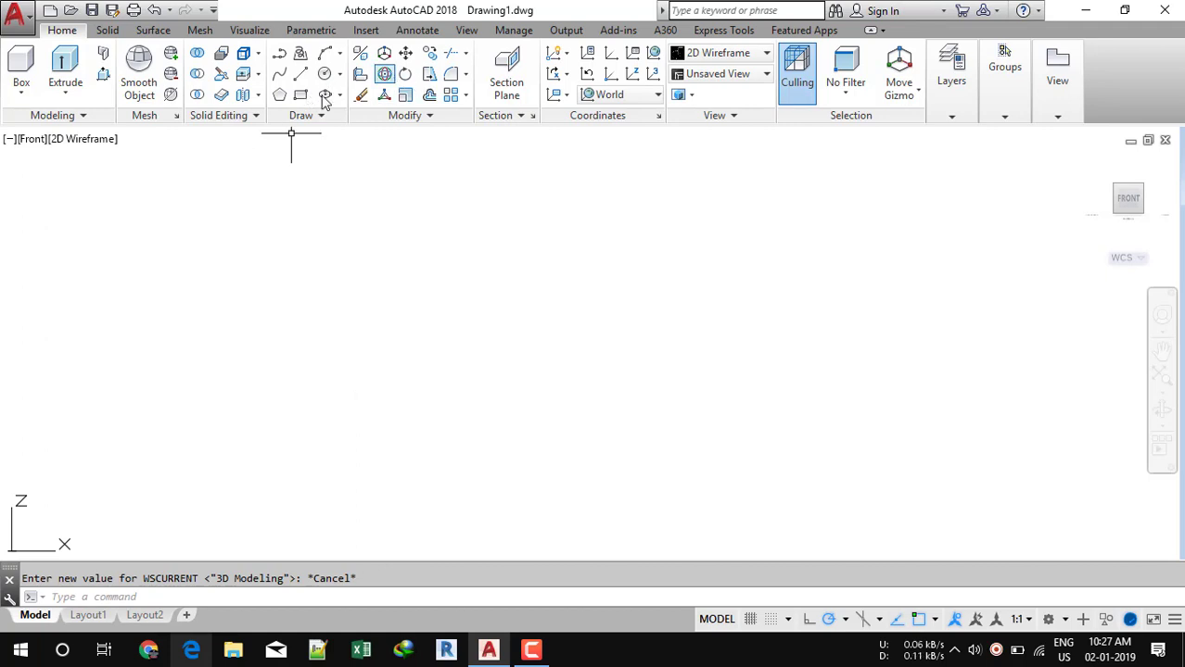
# Step: Change the user coordinate system from World to the Front preset
pyautogui.click(716, 76)
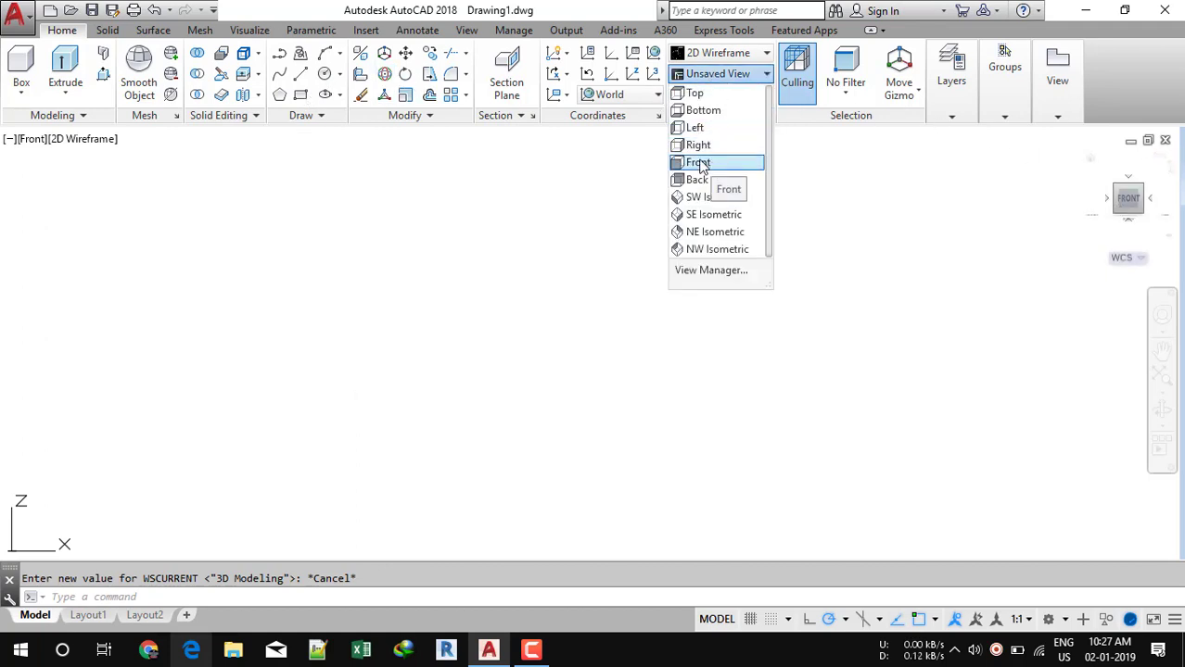
pyautogui.click(641, 99)
pyautogui.click(640, 98)
pyautogui.click(640, 98)
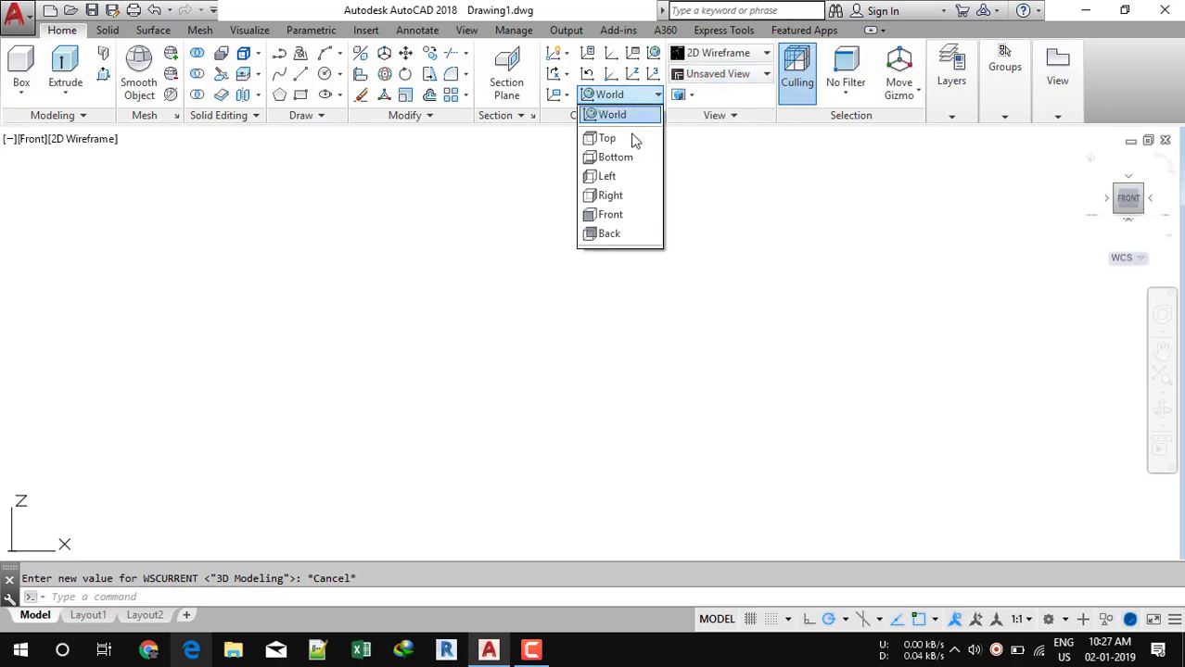
pyautogui.click(610, 215)
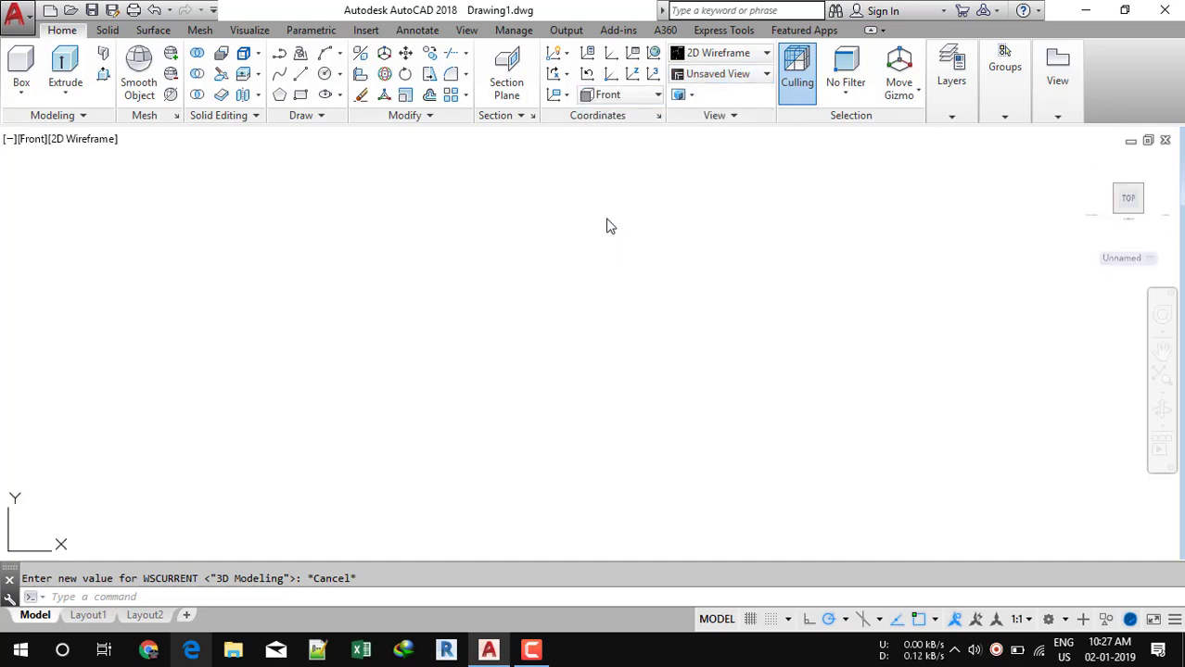
# Step: Draw a rectangle by dimensions with a length of 3.5' and a width of 7'
pyautogui.click(300, 94)
pyautogui.click(308, 228)
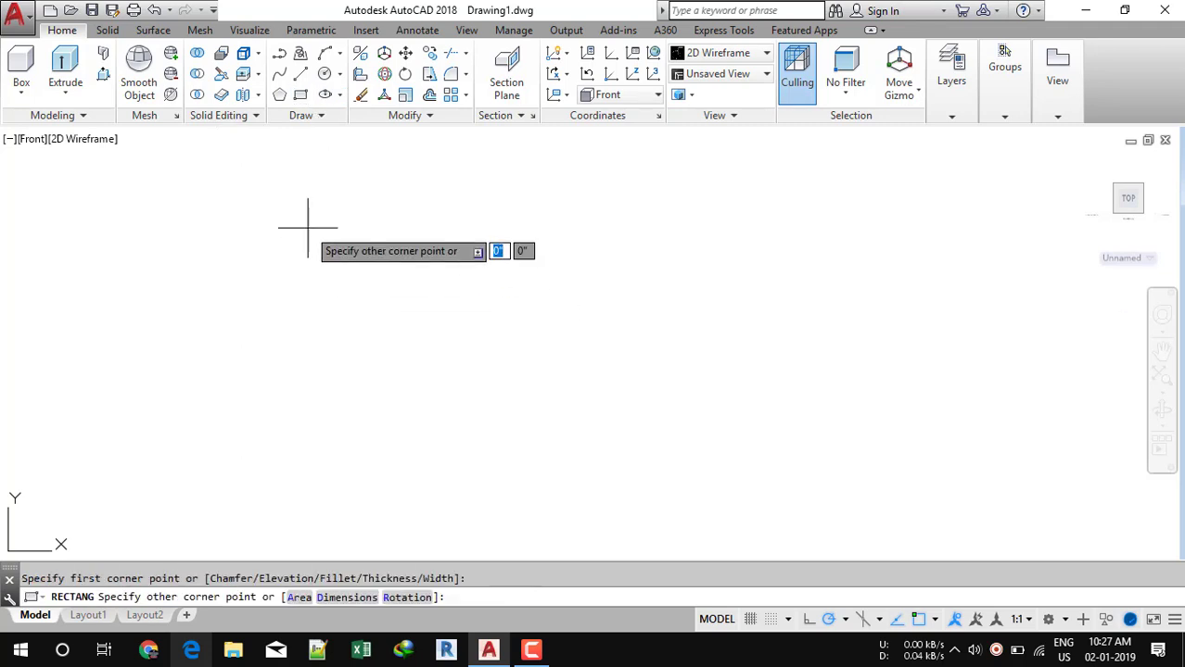
pyautogui.rightClick(469, 490)
pyautogui.click(520, 346)
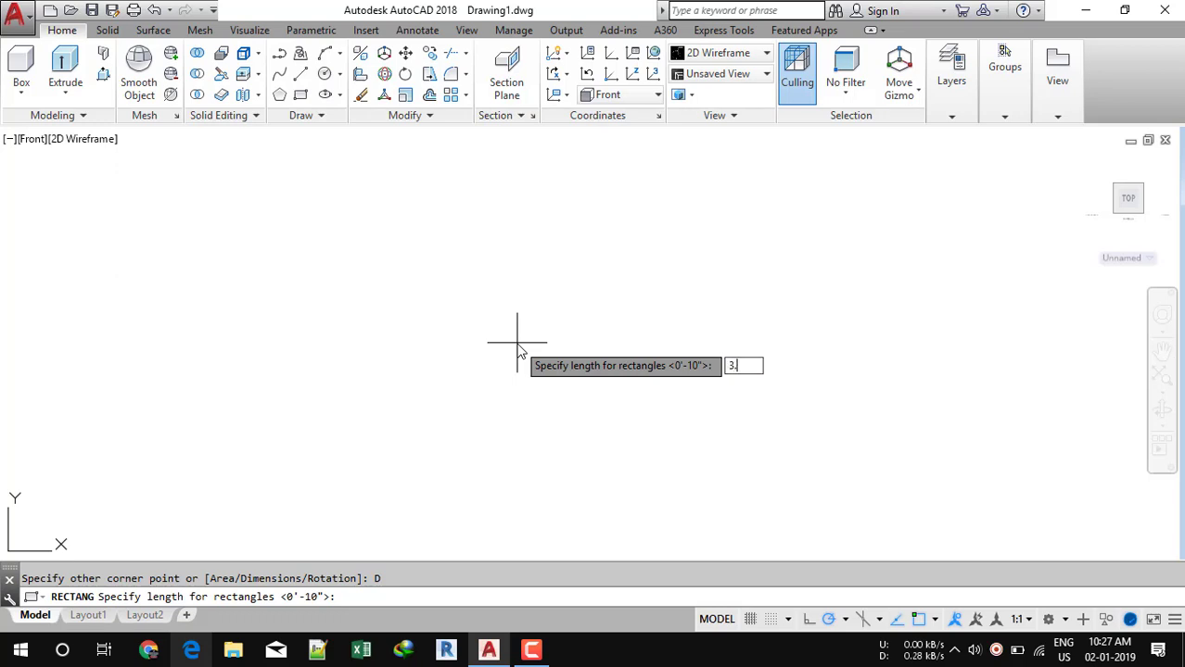
pyautogui.press('Return')
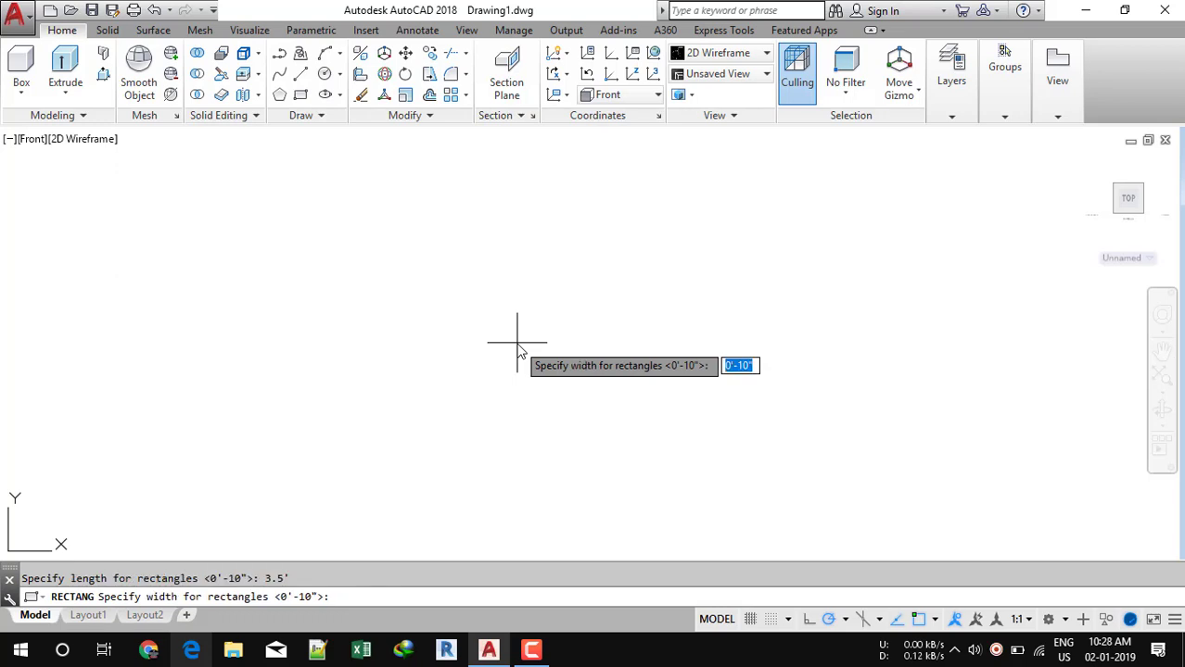
pyautogui.write('7')
pyautogui.press('Return')
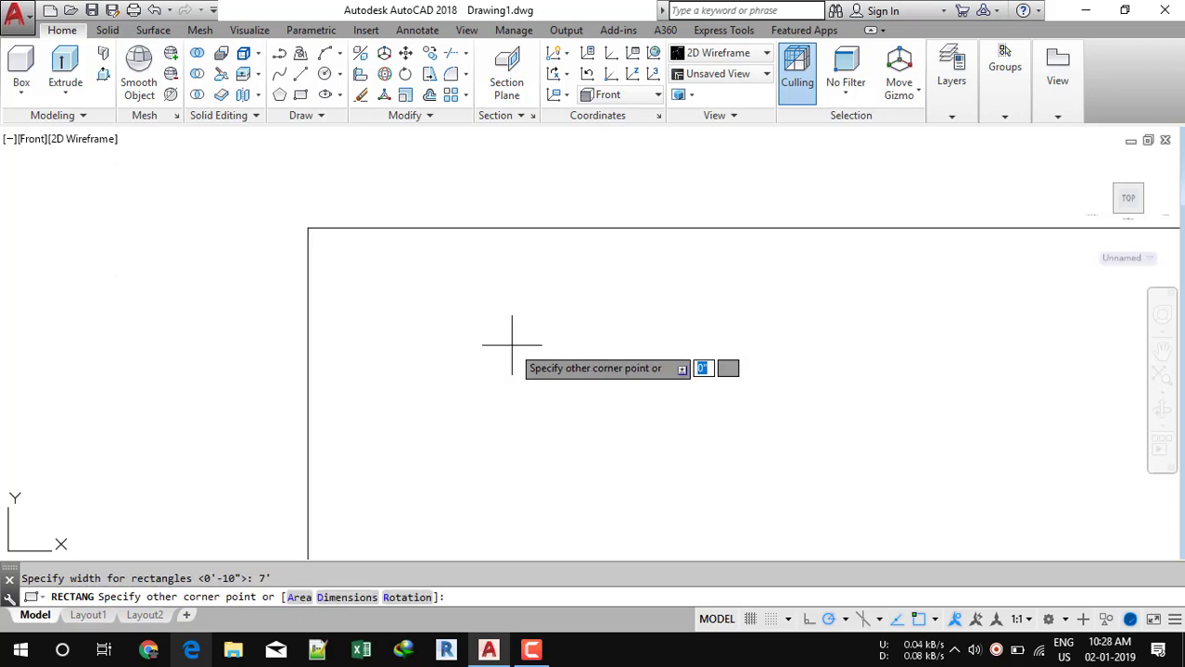
pyautogui.scroll(-4, 619, 349)
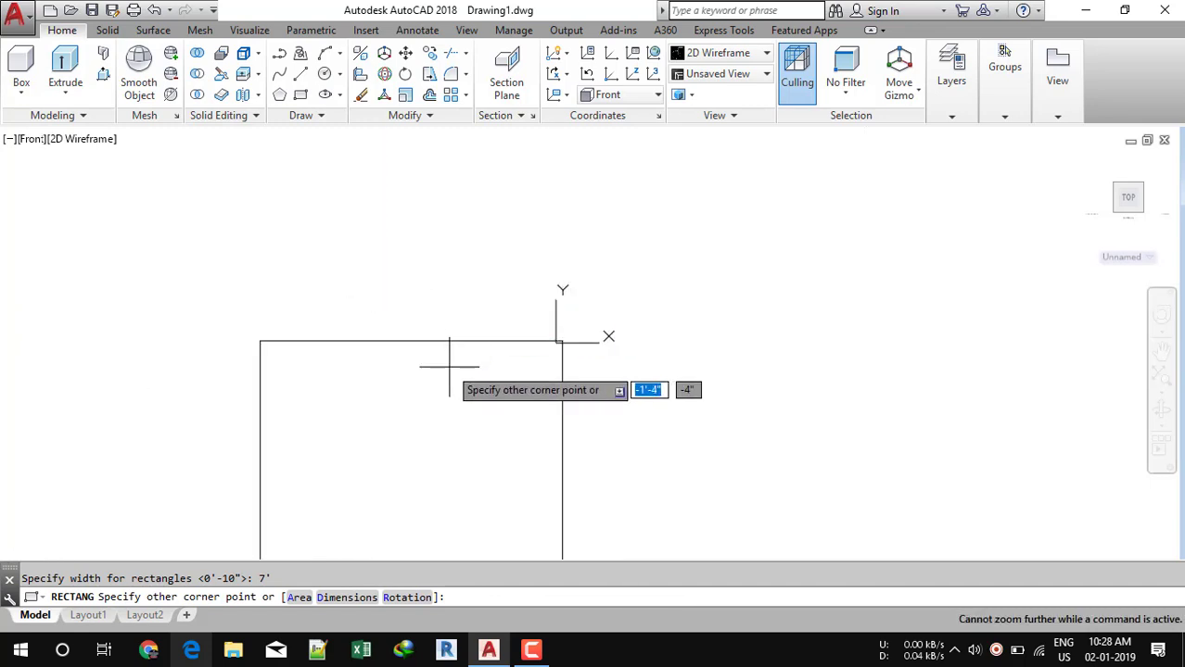
pyautogui.click(736, 328)
pyautogui.scroll(-2, 677, 440)
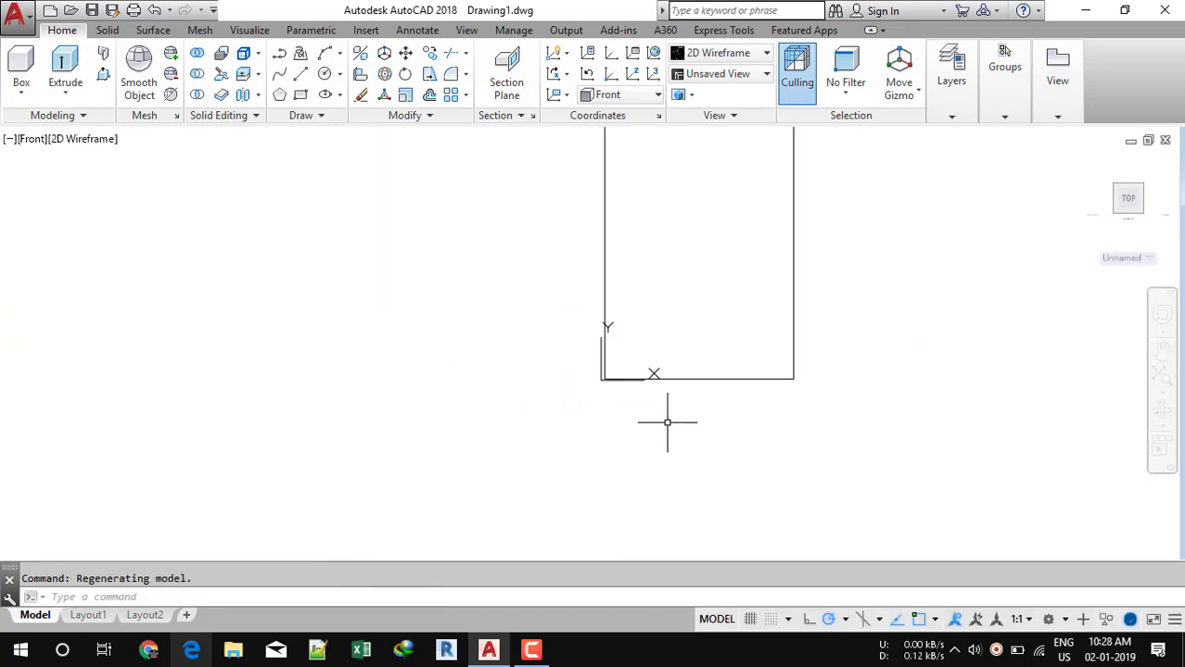
pyautogui.press('Escape')
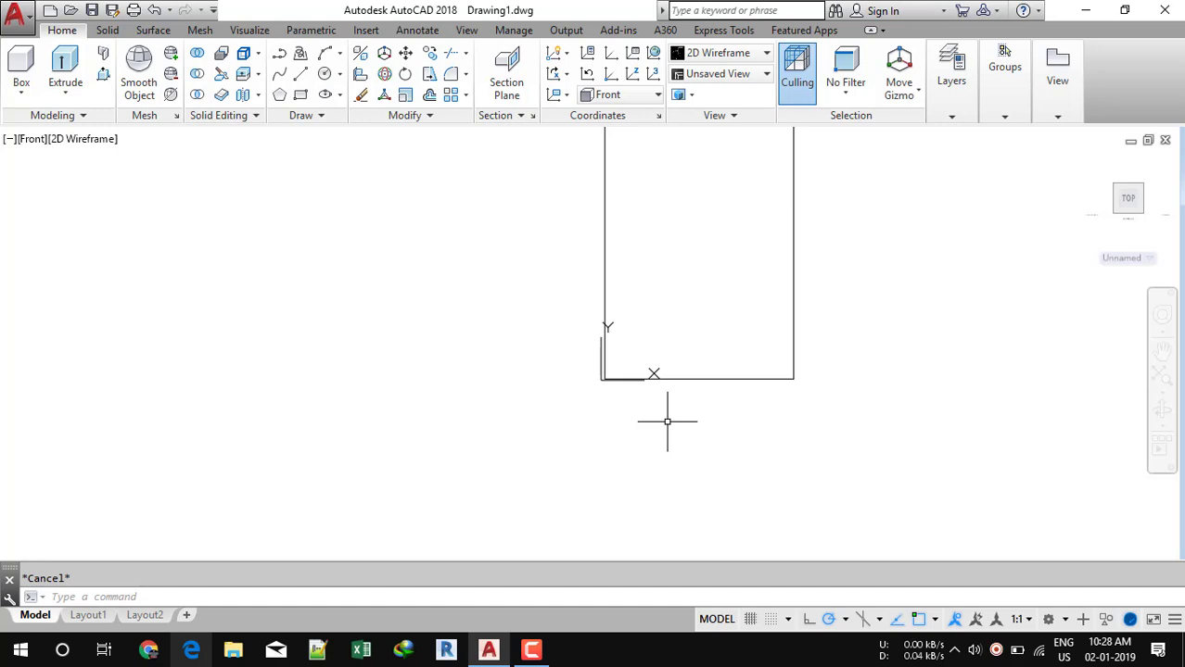
# Step: Set the UCSICON option to Noorigin so the coordinate icon stays away from the origin
pyautogui.write('usc')
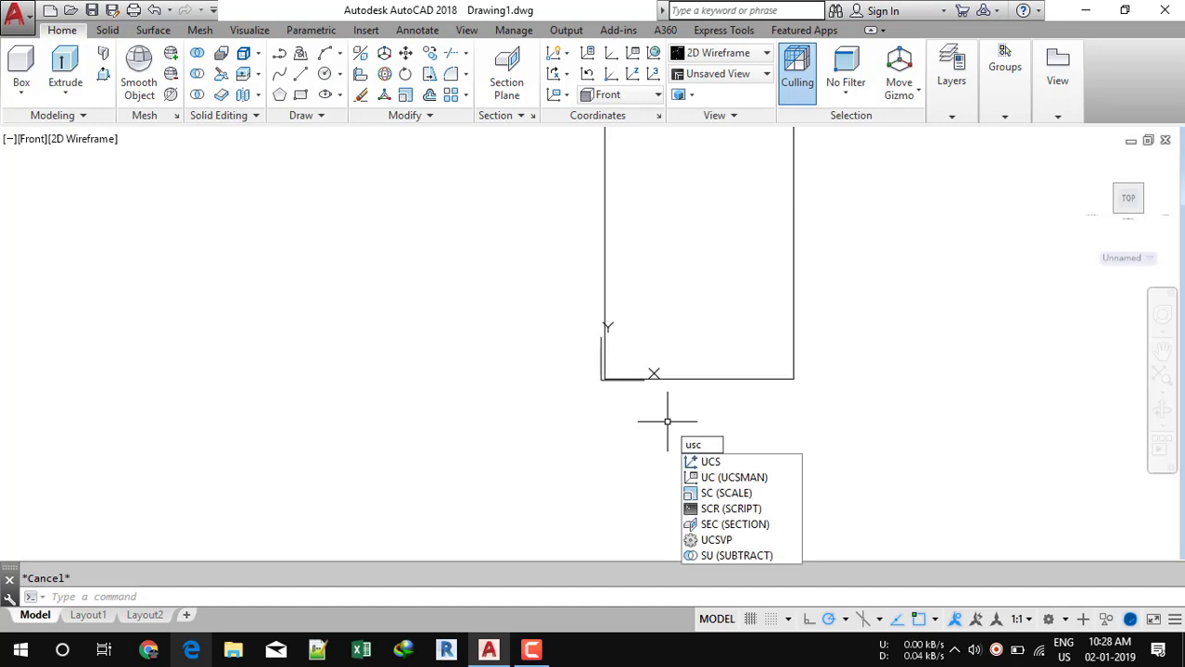
pyautogui.write('i')
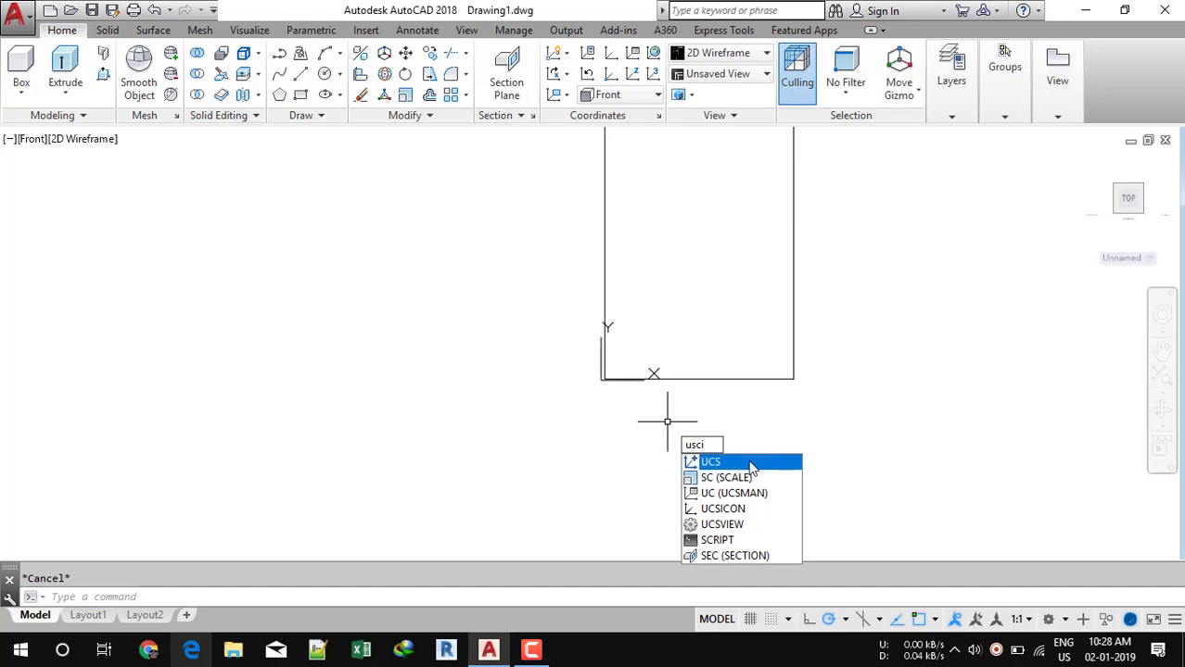
pyautogui.press('BackSpace')
pyautogui.press('BackSpace')
pyautogui.press('BackSpace')
pyautogui.write('cs')
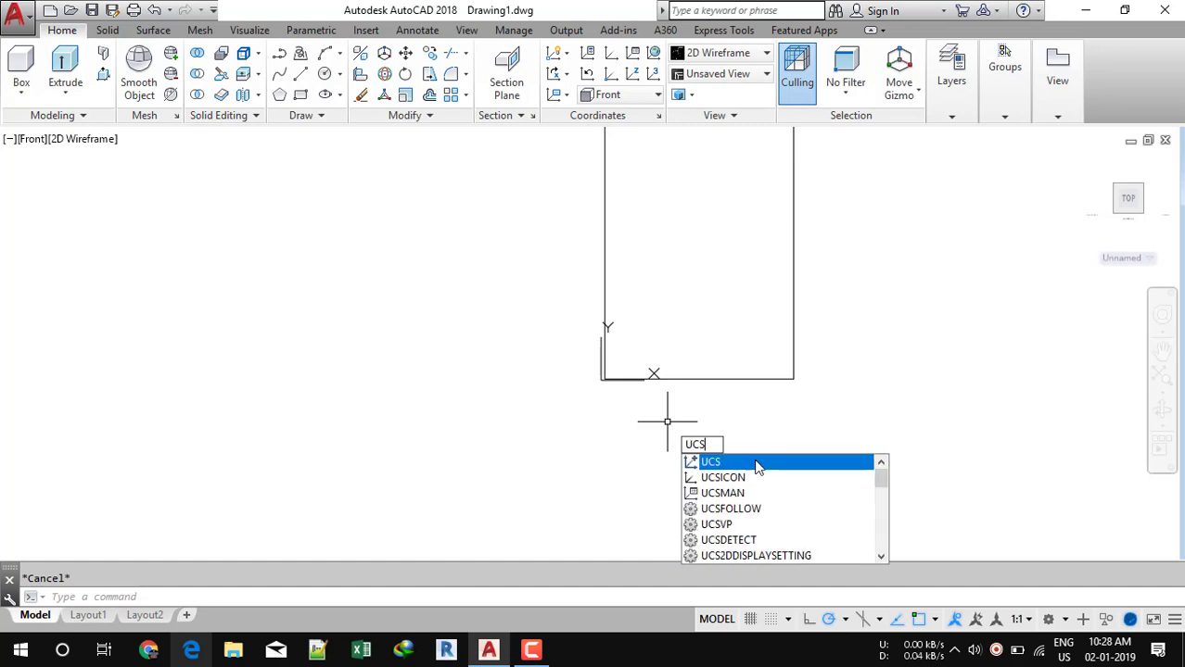
pyautogui.click(742, 476)
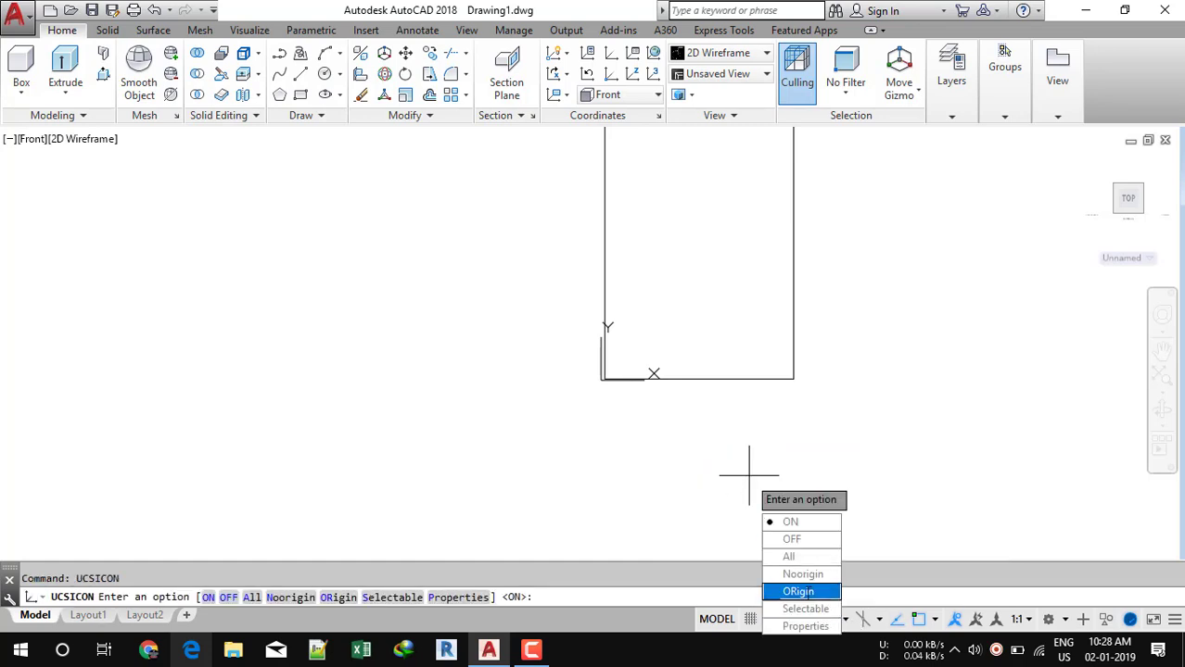
pyautogui.click(804, 577)
# Step: Offset the 3.5' by 7' rectangle inward by 2.5"
pyautogui.scroll(-1, 634, 328)
pyautogui.moveTo(628, 362)
pyautogui.mouseDown(button='middle')
pyautogui.moveTo(483, 469)
pyautogui.moveTo(545, 489)
pyautogui.mouseUp(button='middle')
pyautogui.scroll(2, 542, 466)
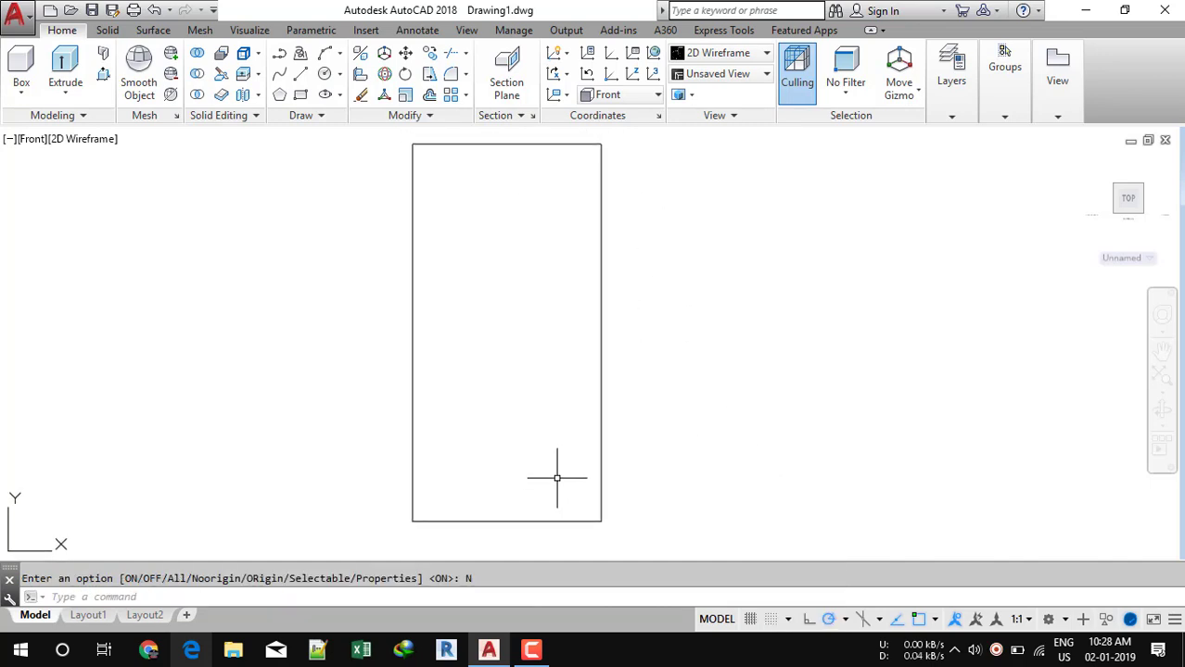
pyautogui.moveTo(595, 405); pyautogui.dragTo(589, 403, button='middle')
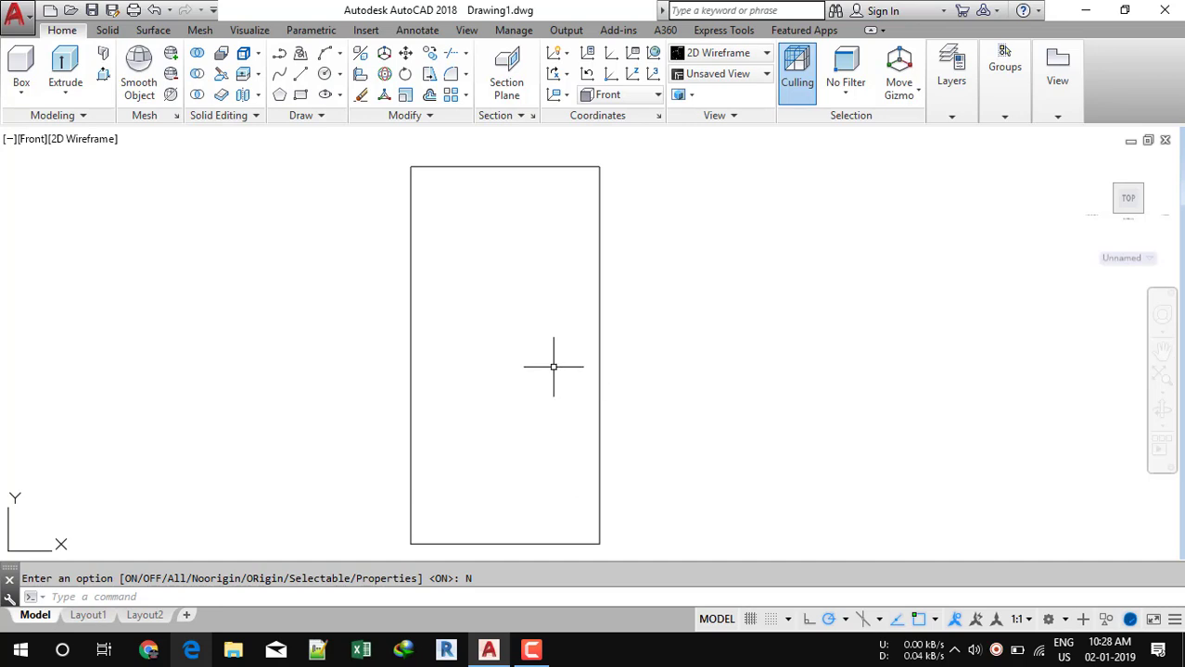
pyautogui.write('o')
pyautogui.press('Return')
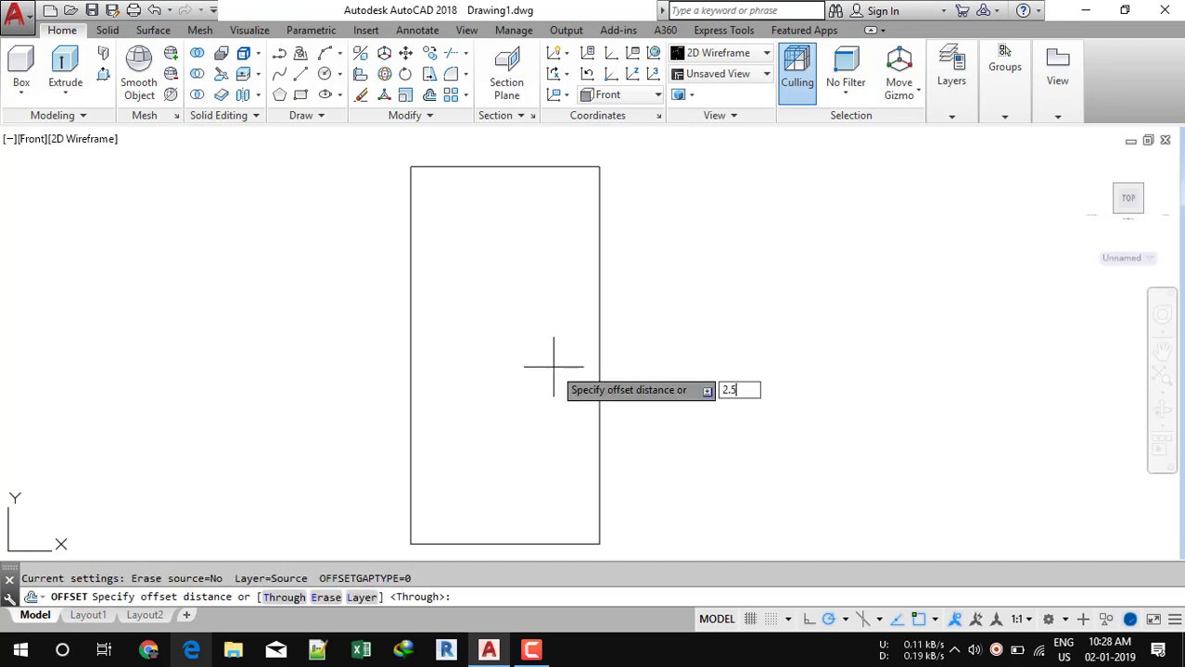
pyautogui.press('Return')
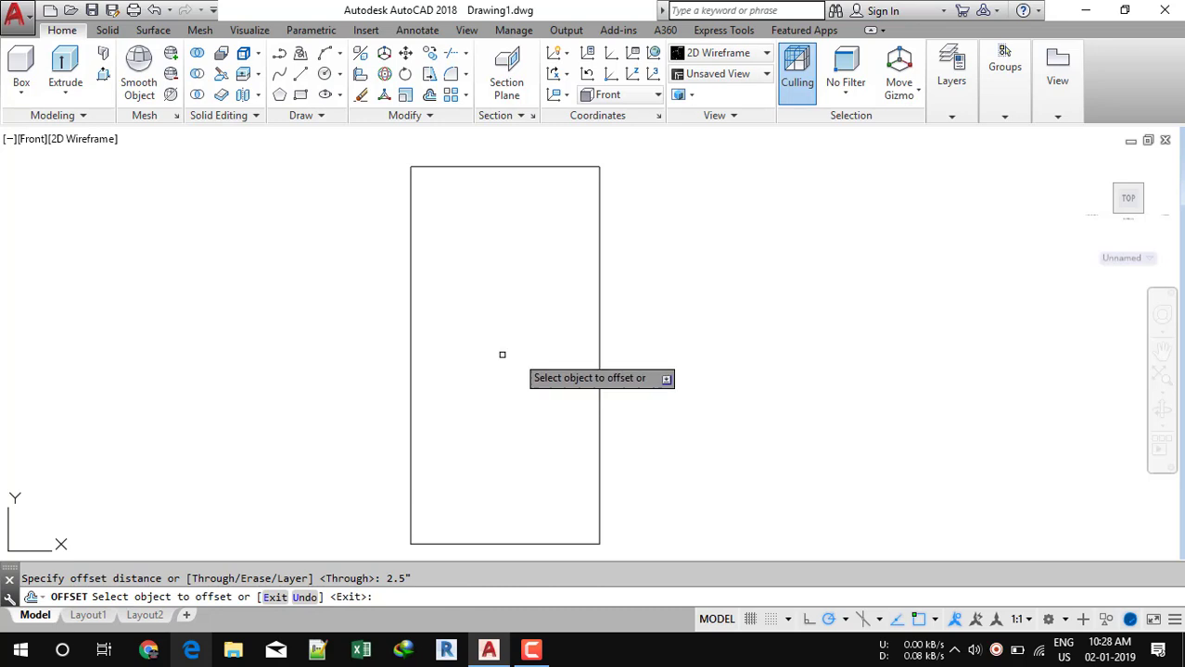
pyautogui.click(503, 168)
pyautogui.click(511, 246)
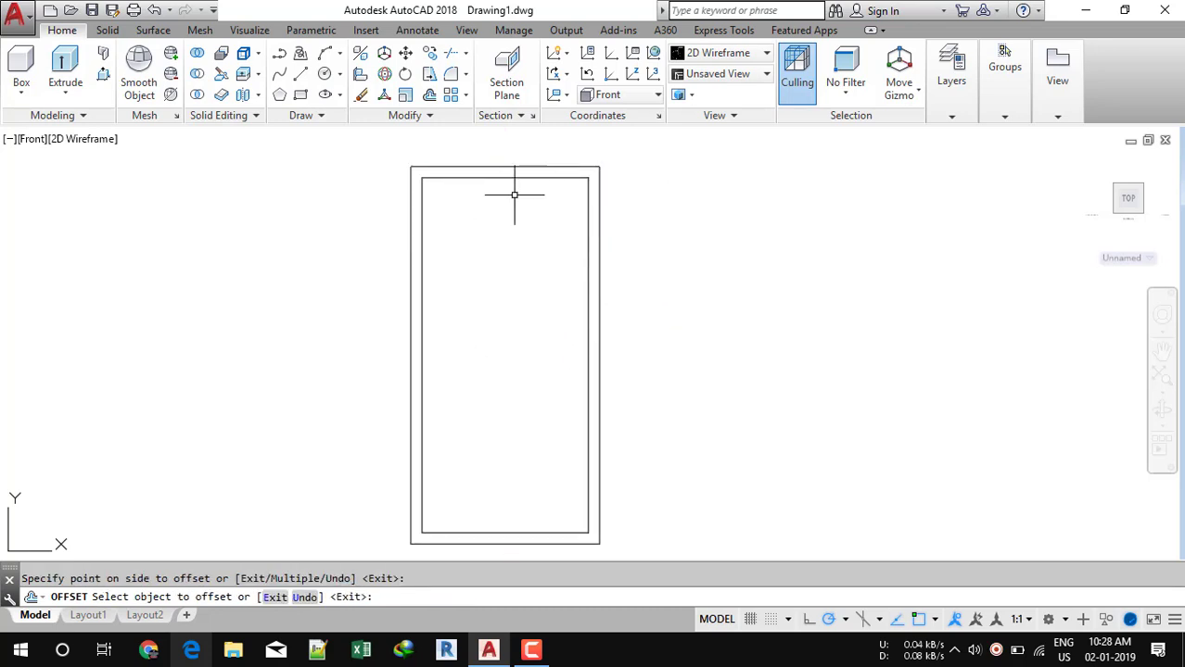
pyautogui.press('Escape')
pyautogui.moveTo(516, 207); pyautogui.dragTo(520, 194, button='middle')
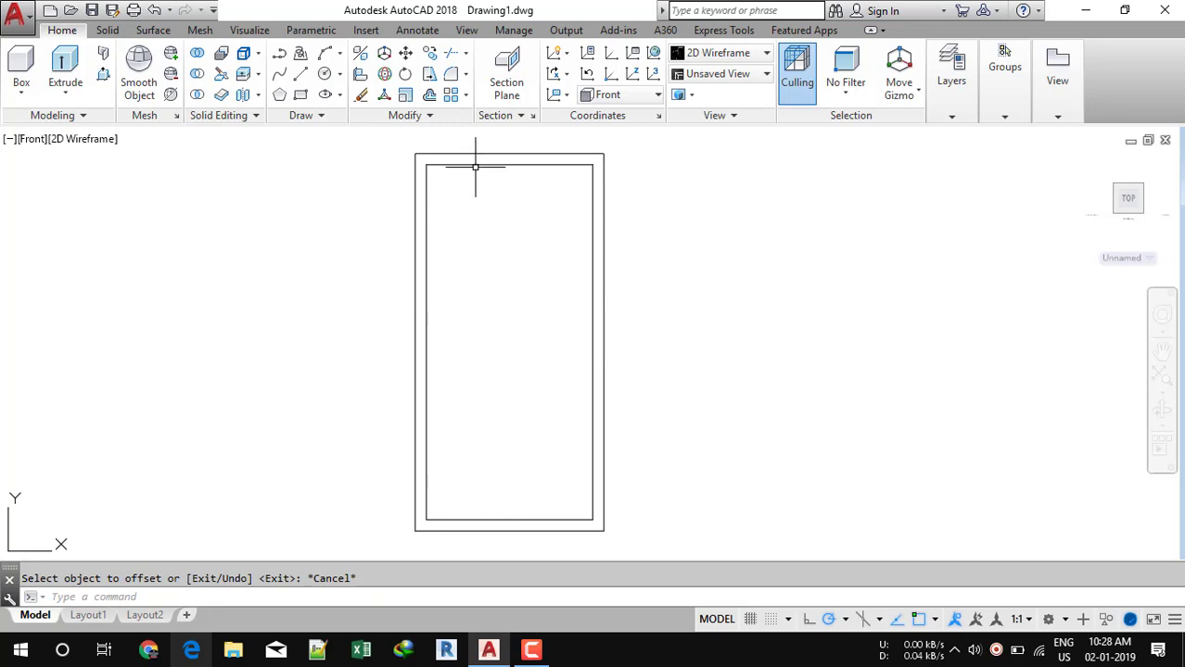
pyautogui.press('Escape')
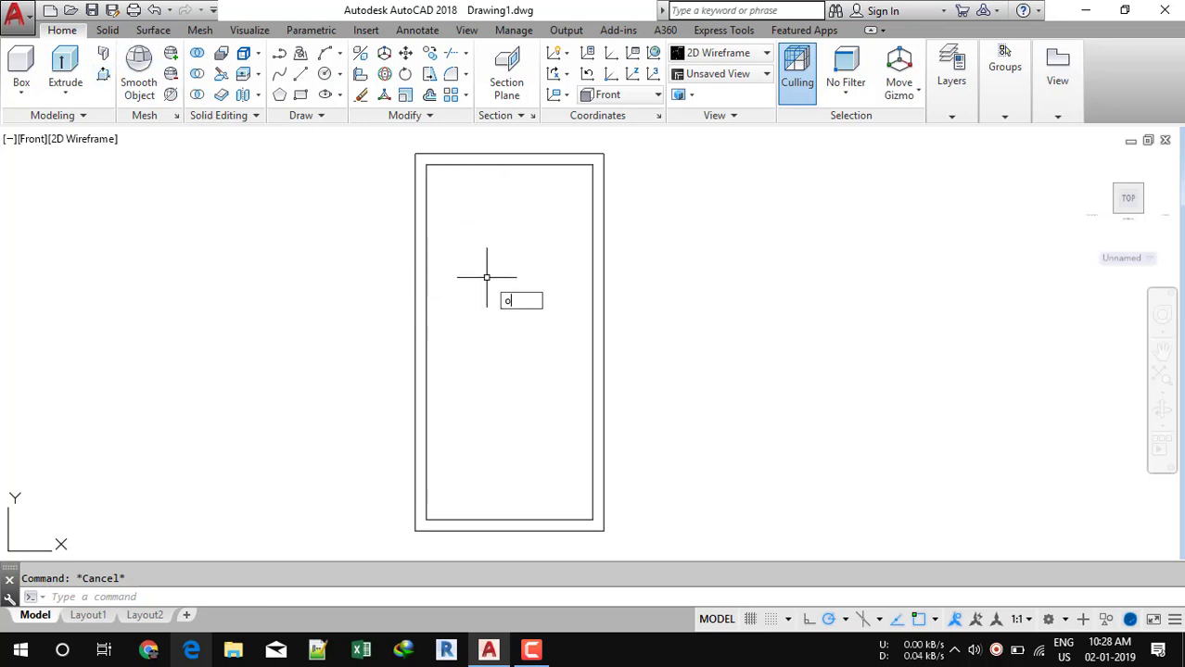
# Step: Offset the inner rectangle inward by 3" to add a third nested outline
pyautogui.write('o')
pyautogui.press('Return')
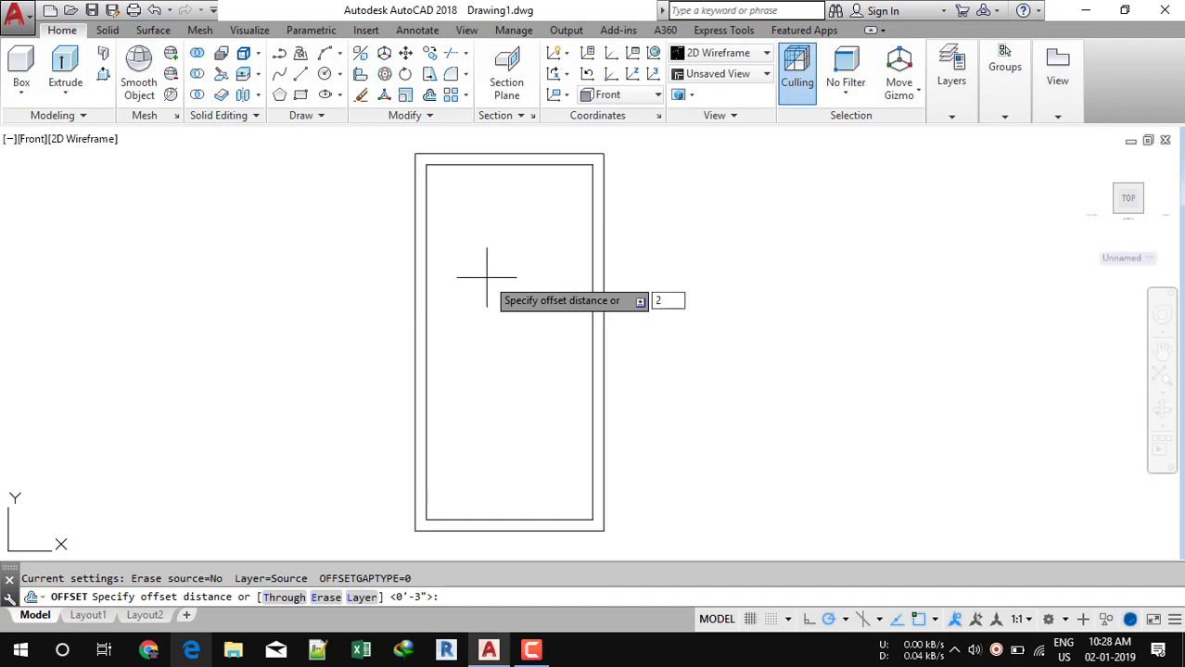
pyautogui.write('3"')
pyautogui.press('Return')
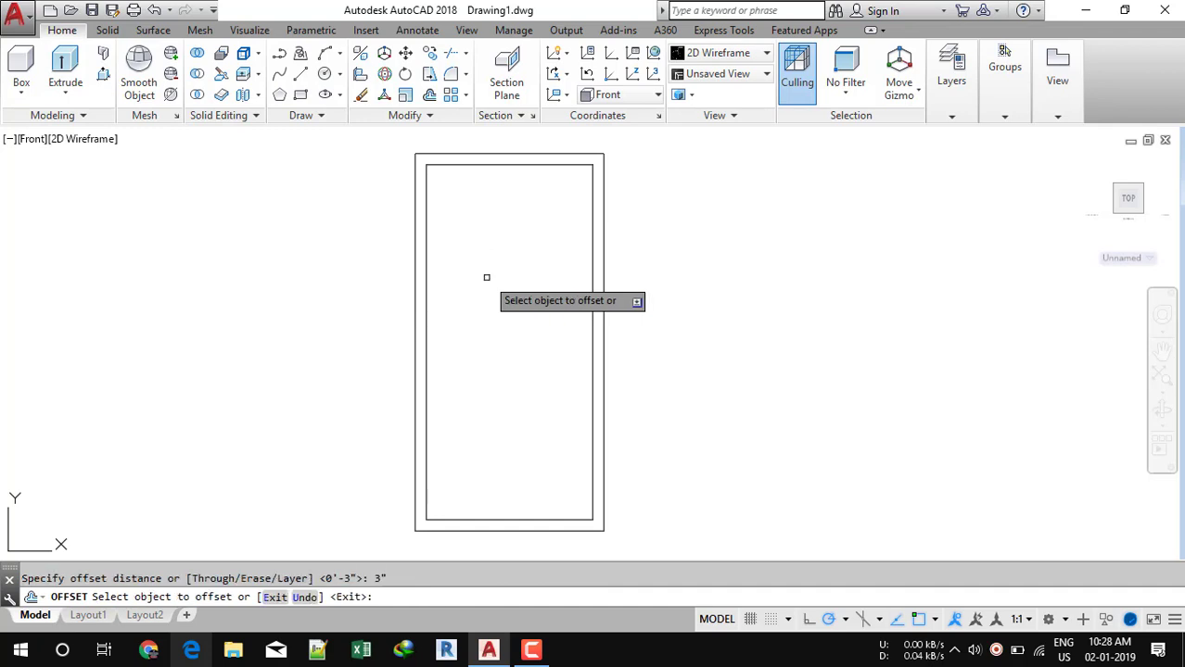
pyautogui.click(513, 166)
pyautogui.click(524, 217)
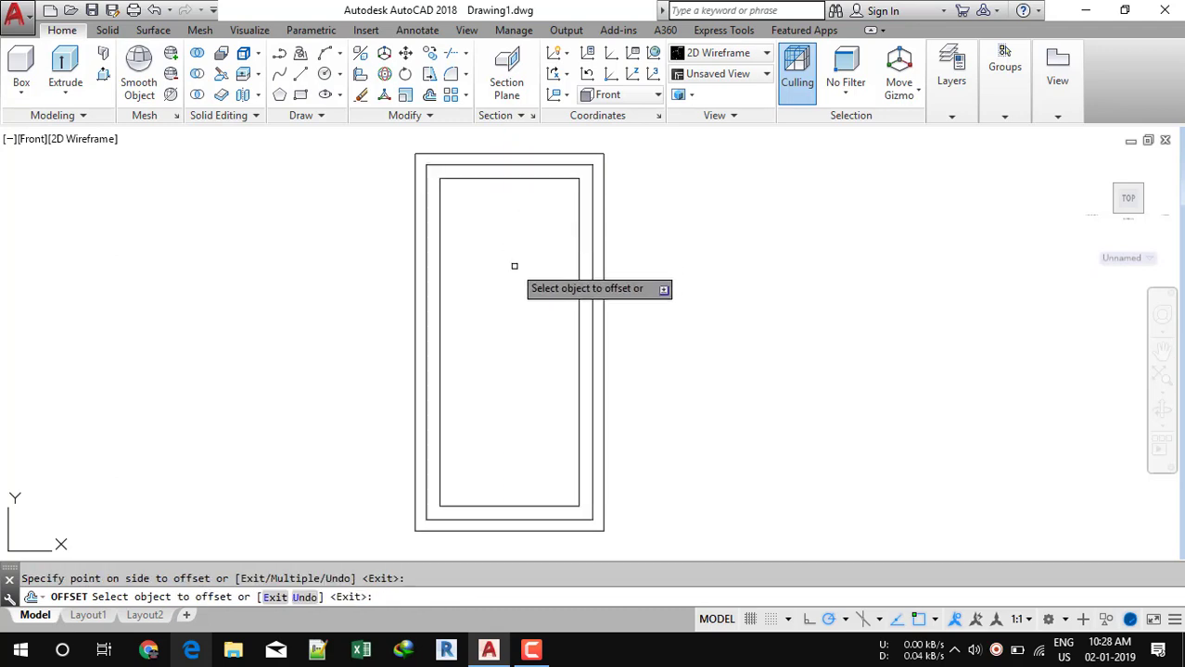
pyautogui.press('Escape')
pyautogui.scroll(3, 494, 320)
pyautogui.scroll(-3, 479, 299)
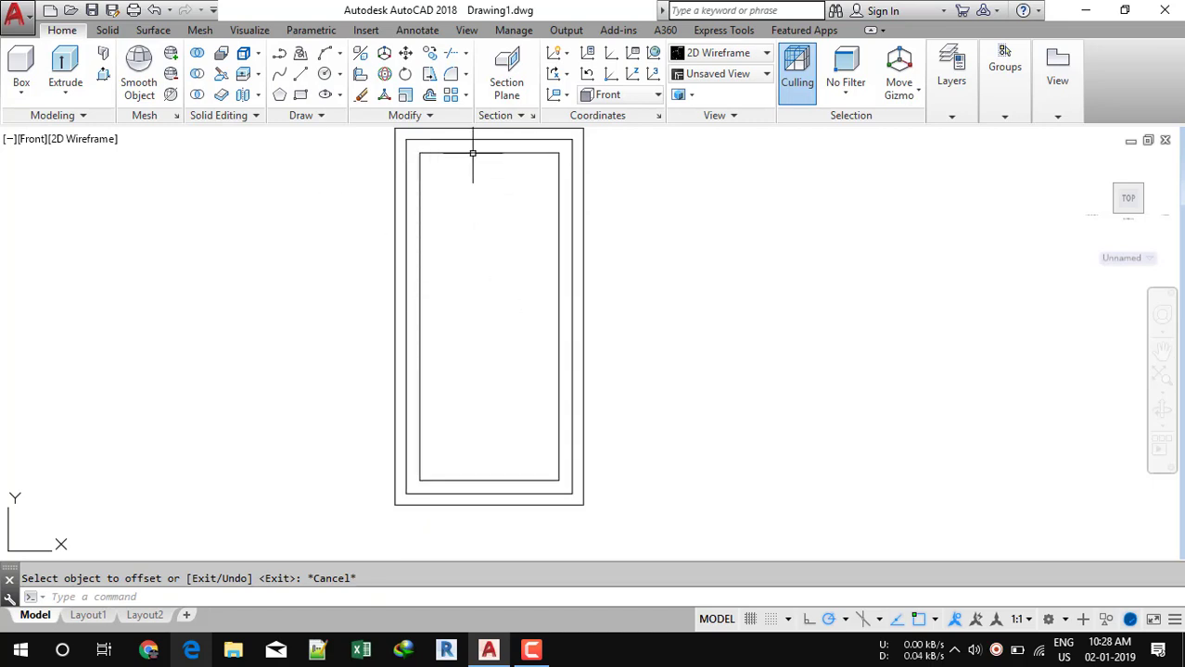
# Step: Draw a horizontal line across the innermost rectangle between the midpoints of its two long sides
pyautogui.click(422, 388)
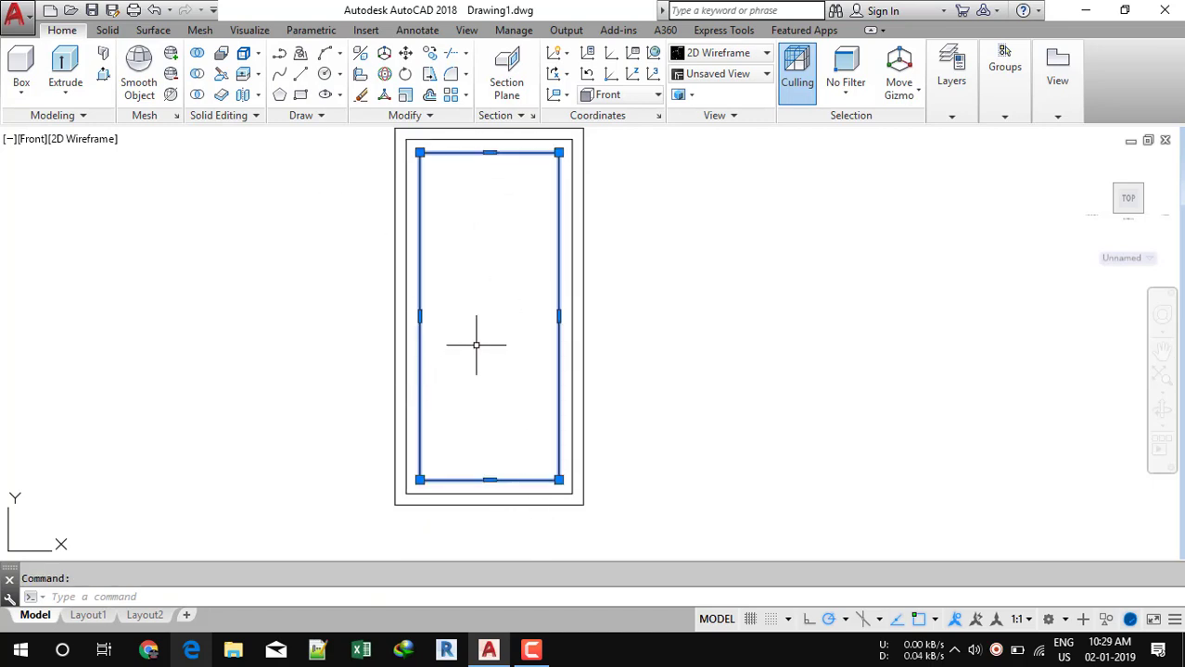
pyautogui.press('Escape')
pyautogui.click(299, 78)
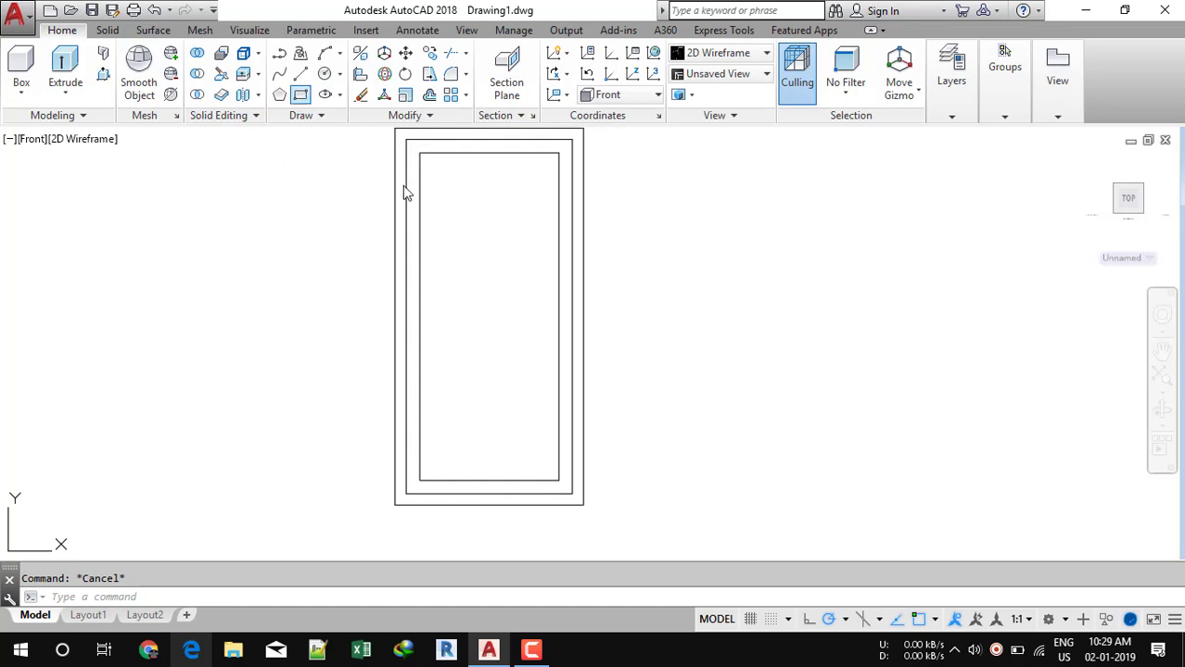
pyautogui.click(419, 317)
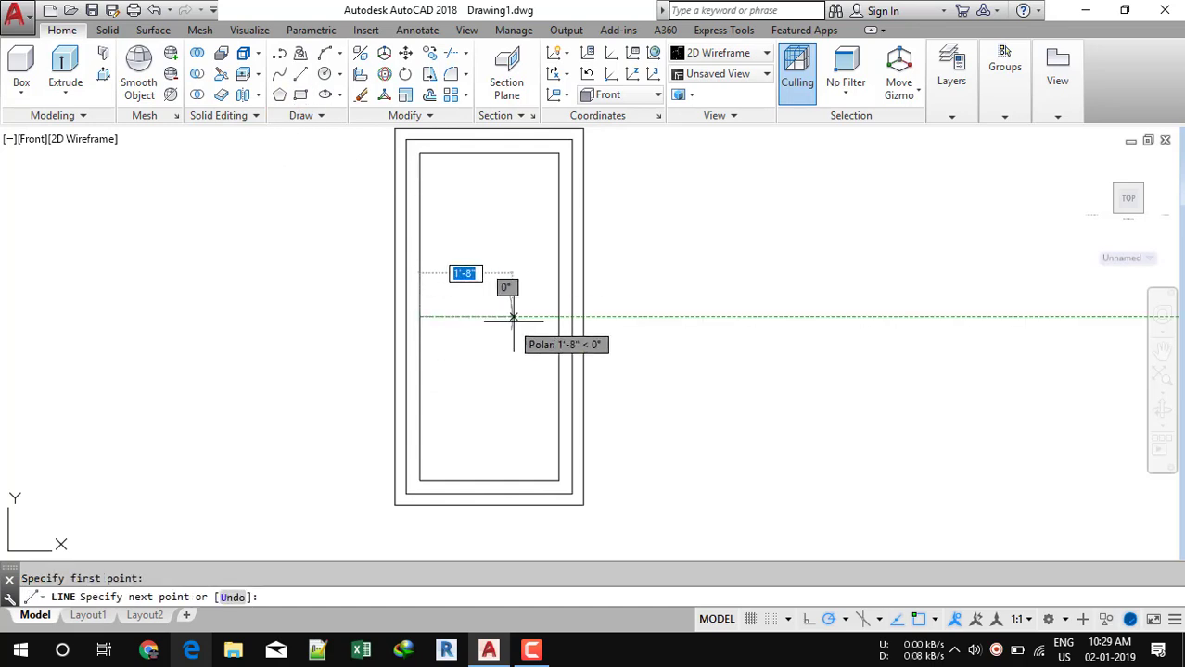
pyautogui.click(558, 317)
pyautogui.press('Escape')
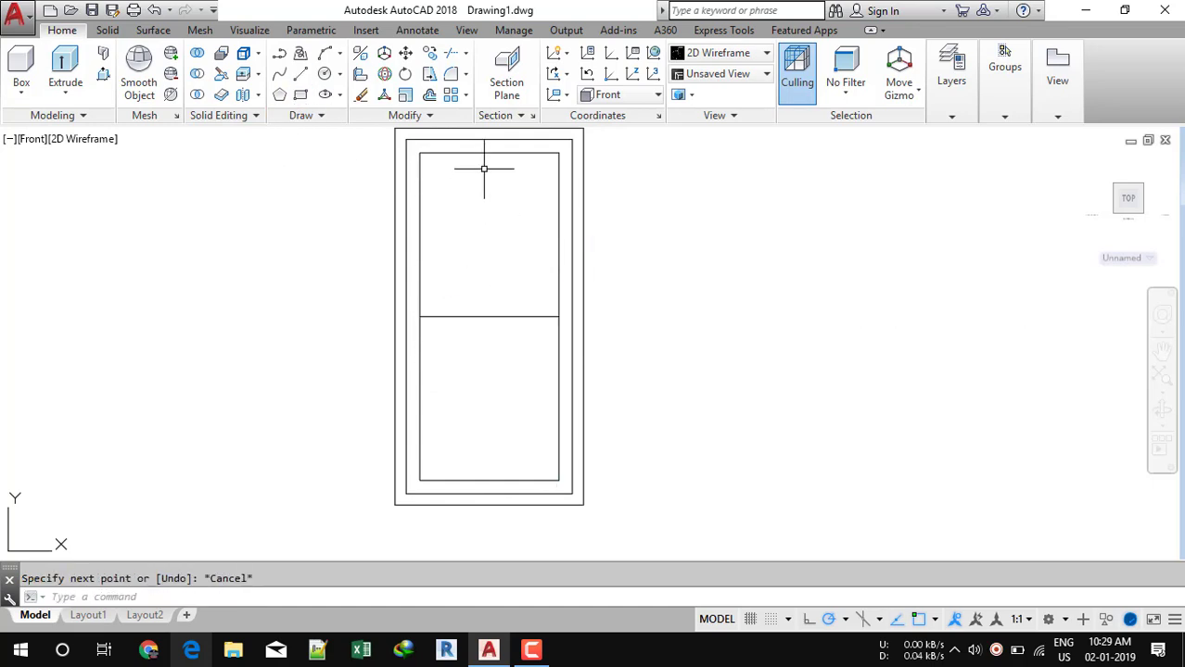
# Step: Draw a vertical line through the innermost rectangle from its top edge's midpoint to its bottom edge's midpoint
pyautogui.press('Return')
pyautogui.click(490, 152)
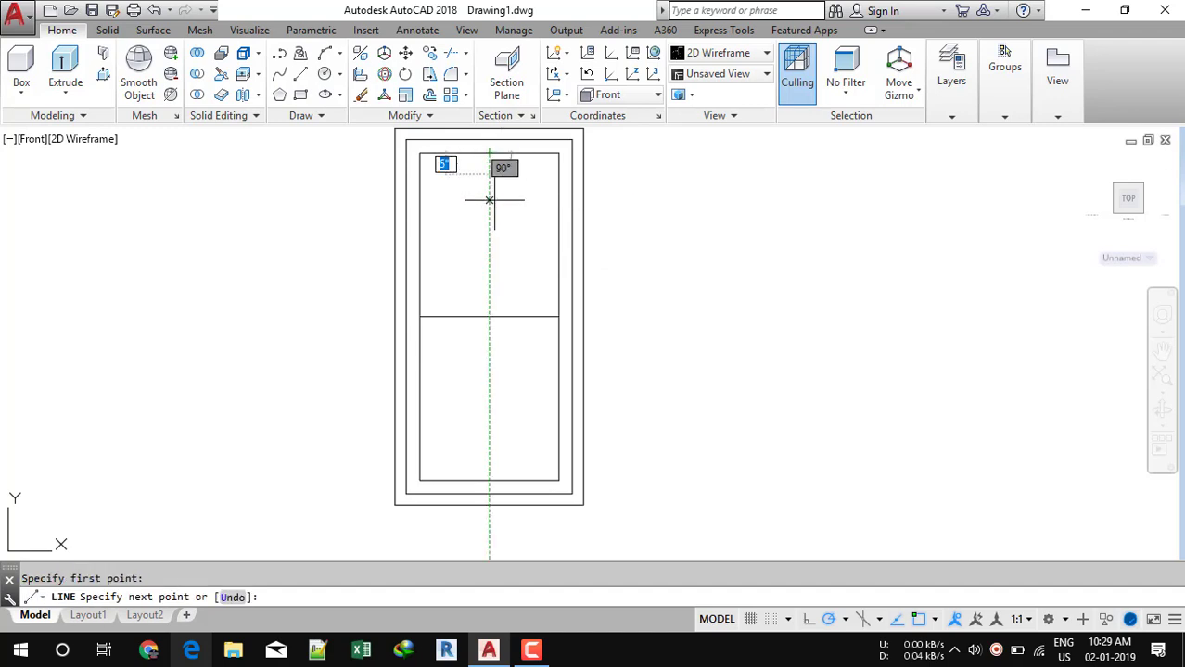
pyautogui.click(489, 480)
pyautogui.press('Escape')
pyautogui.scroll(1, 510, 268)
pyautogui.moveTo(510, 268); pyautogui.dragTo(521, 304, button='middle')
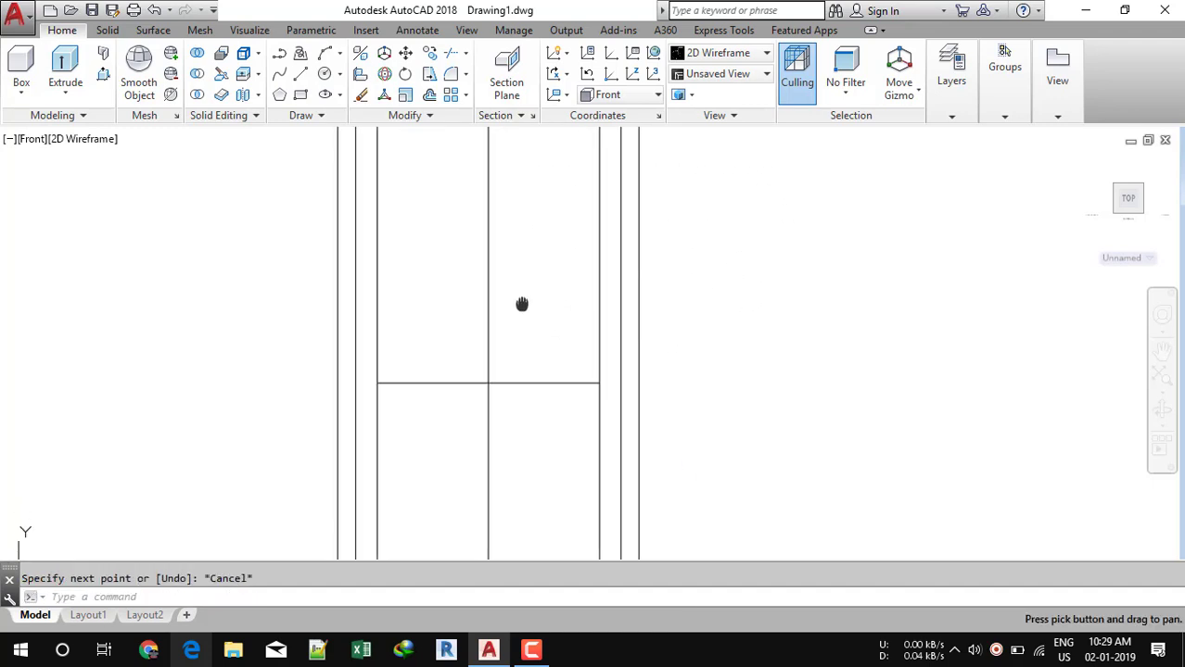
pyautogui.scroll(-1, 521, 304)
pyautogui.press('Escape')
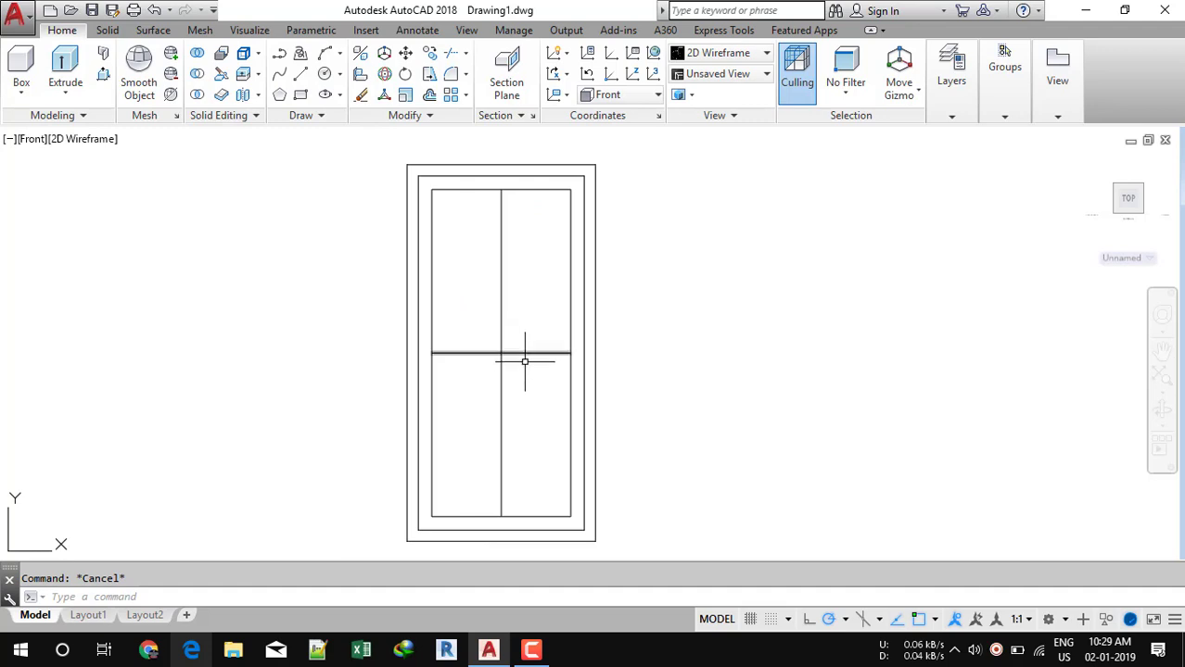
# Step: Offset the horizontal middle line 6" downward
pyautogui.click(543, 367)
pyautogui.click(531, 331)
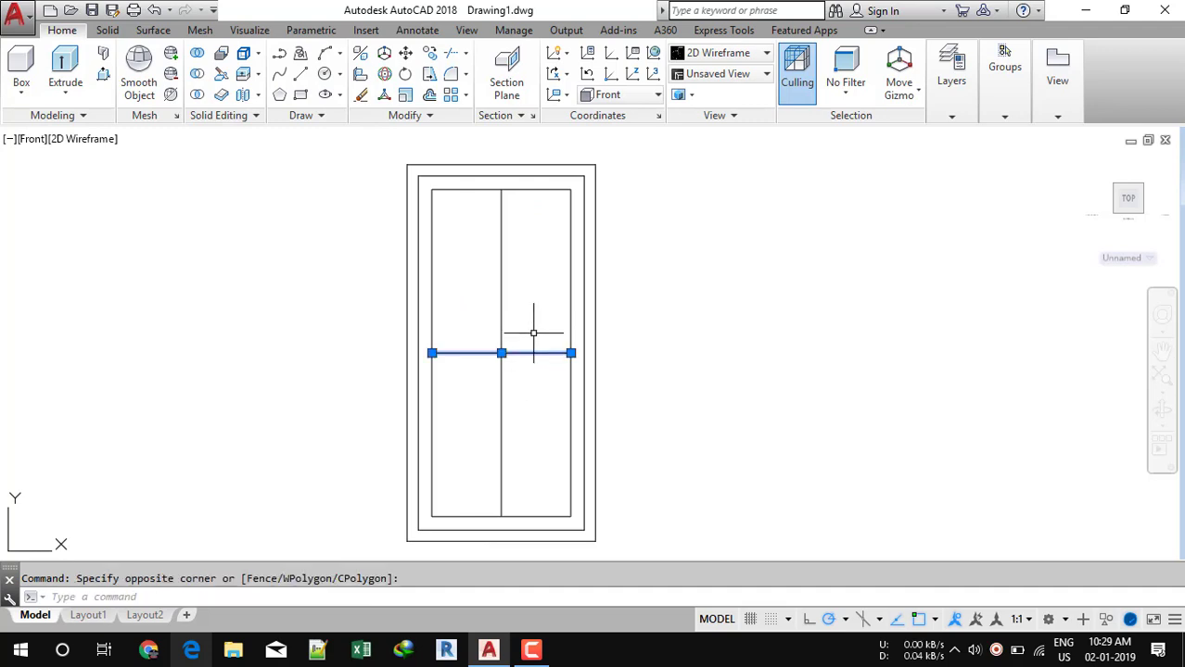
pyautogui.press('Escape')
pyautogui.write('o')
pyautogui.press('Return')
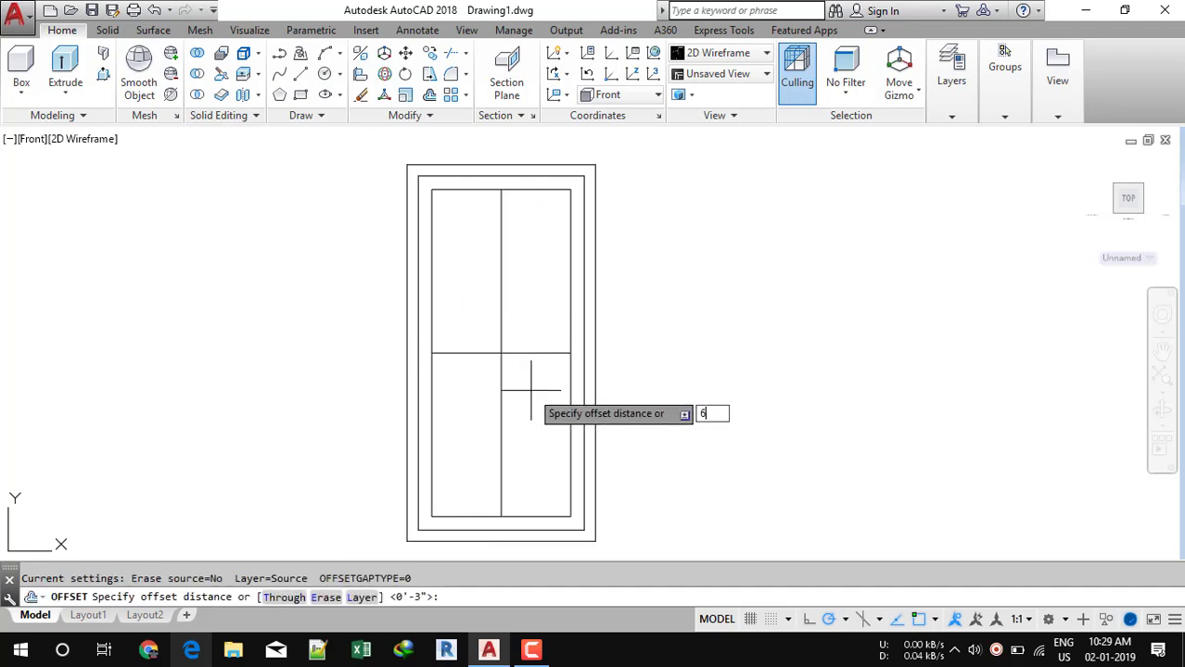
pyautogui.write('6"')
pyautogui.press('Return')
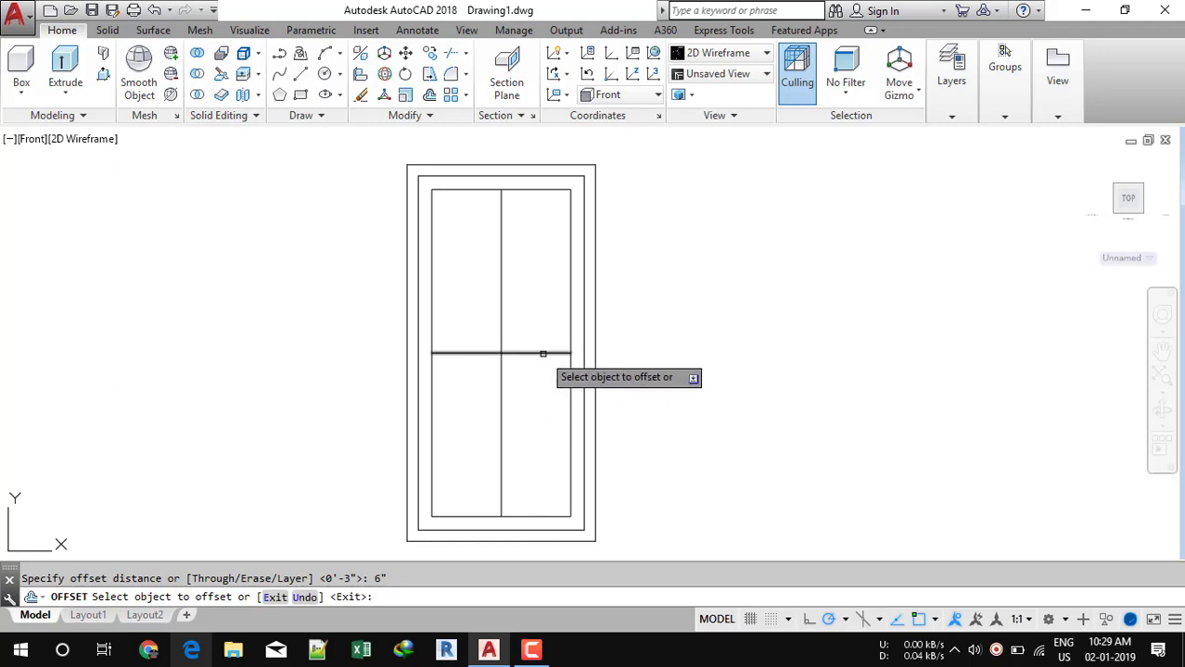
pyautogui.click(543, 353)
pyautogui.click(551, 401)
pyautogui.press('Escape')
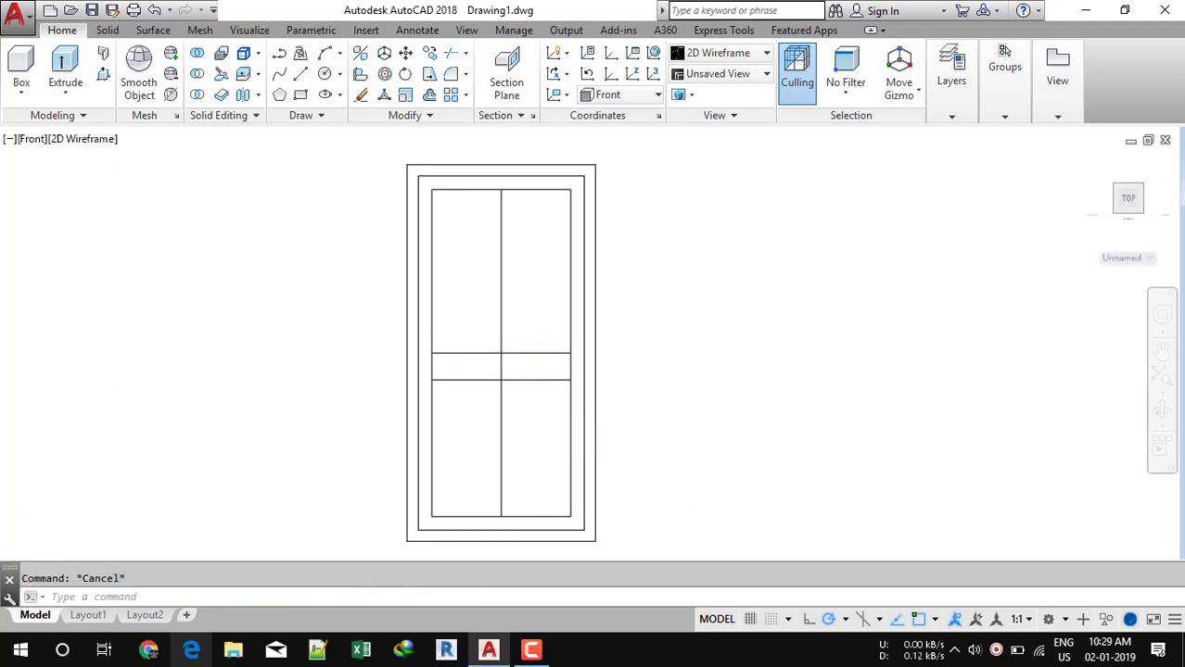
# Step: Offset the vertical centre line 2" to both sides
pyautogui.scroll(2, 524, 365)
pyautogui.write('o')
pyautogui.press('Return')
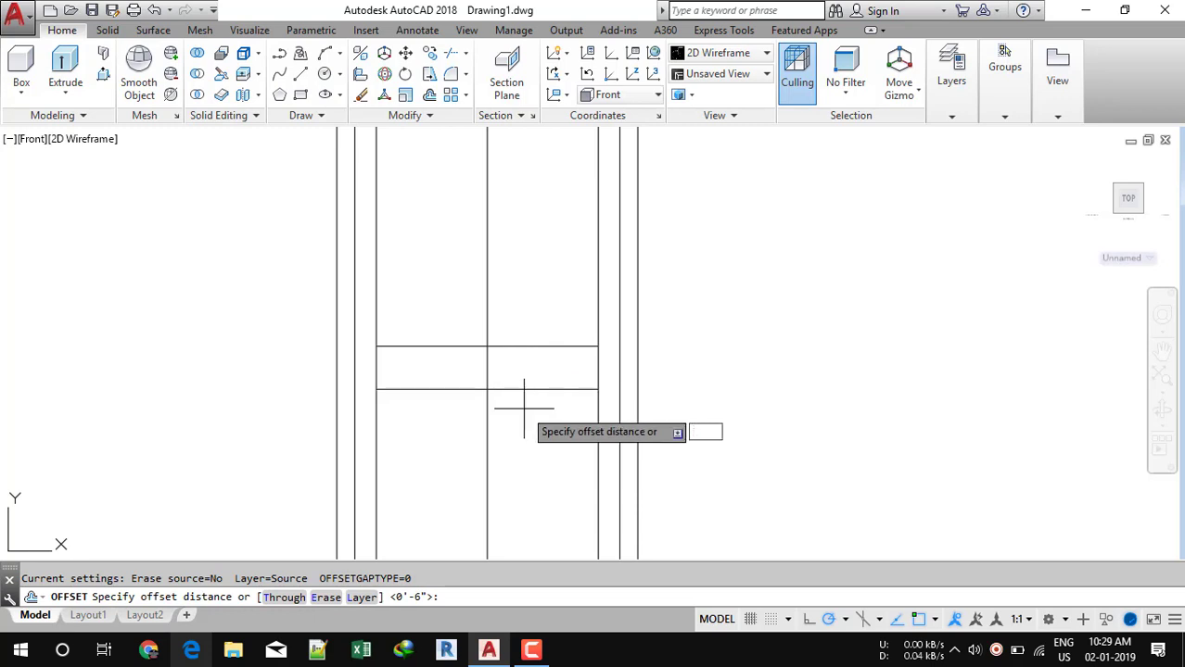
pyautogui.press('Return')
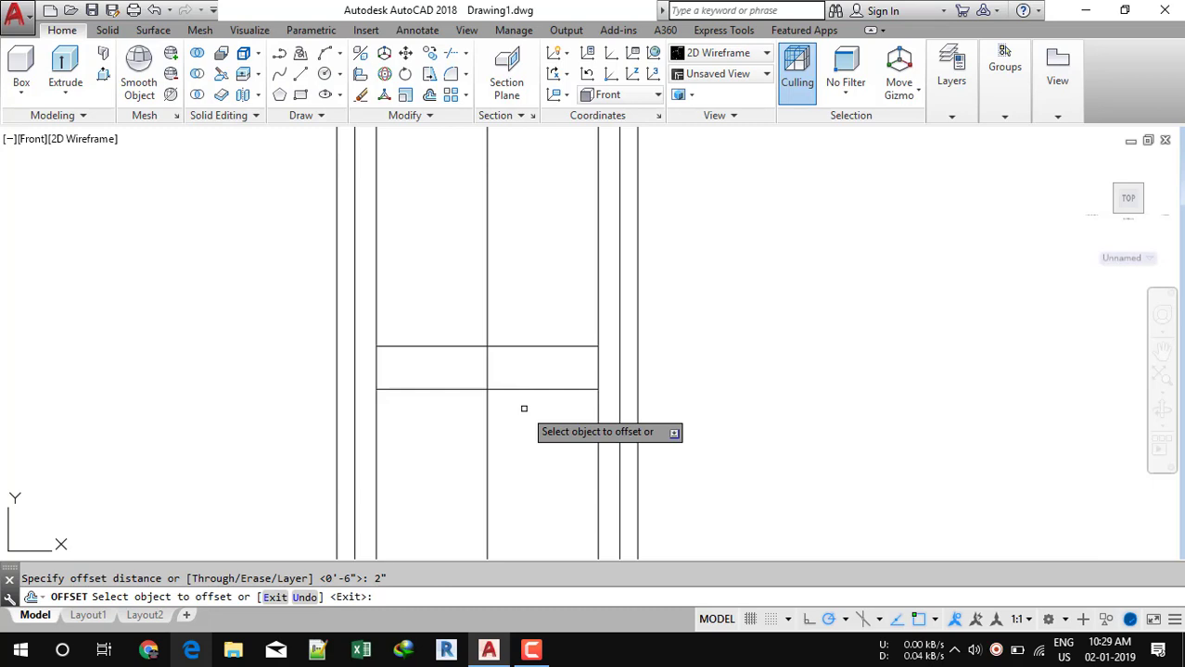
pyautogui.click(486, 256)
pyautogui.click(466, 264)
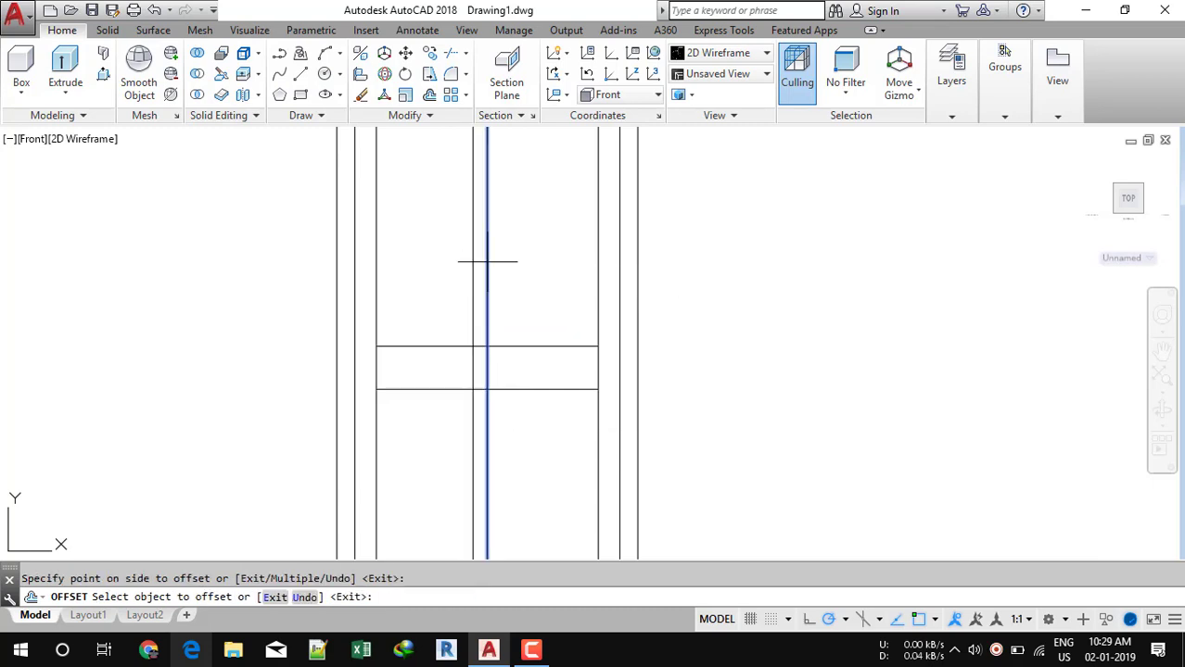
pyautogui.click(486, 260)
pyautogui.click(525, 278)
pyautogui.press('Escape')
# Step: Delete the original vertical centre line between its two offset copies
pyautogui.click(492, 261)
pyautogui.click(484, 267)
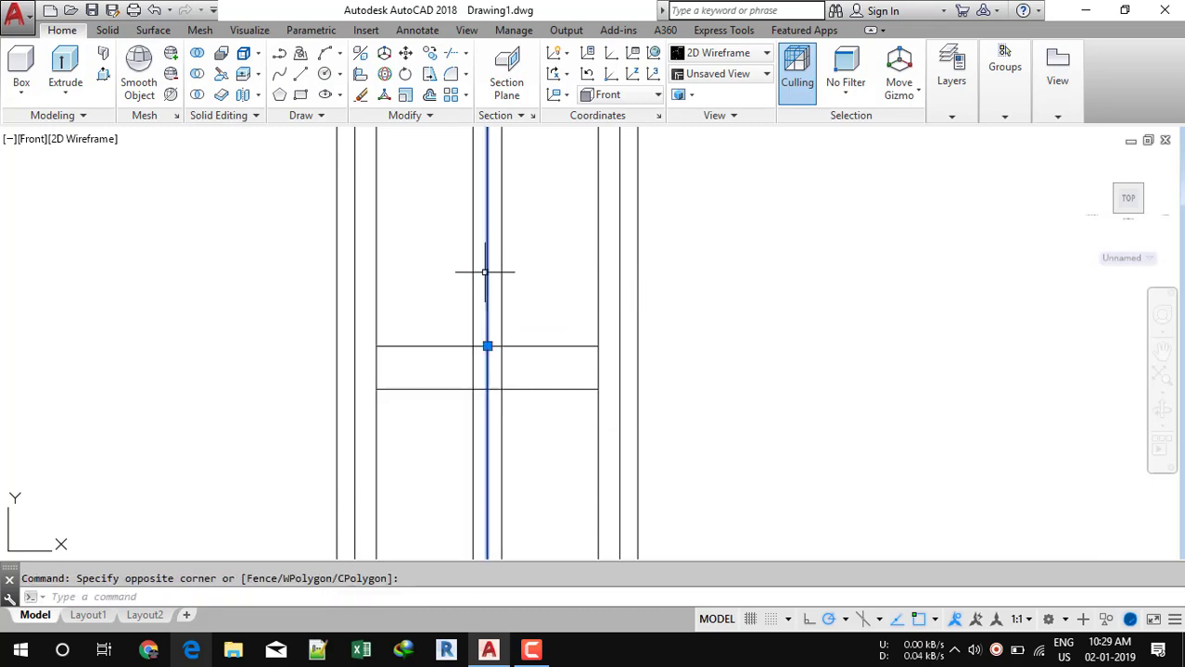
pyautogui.press('Delete')
pyautogui.scroll(-4, 500, 288)
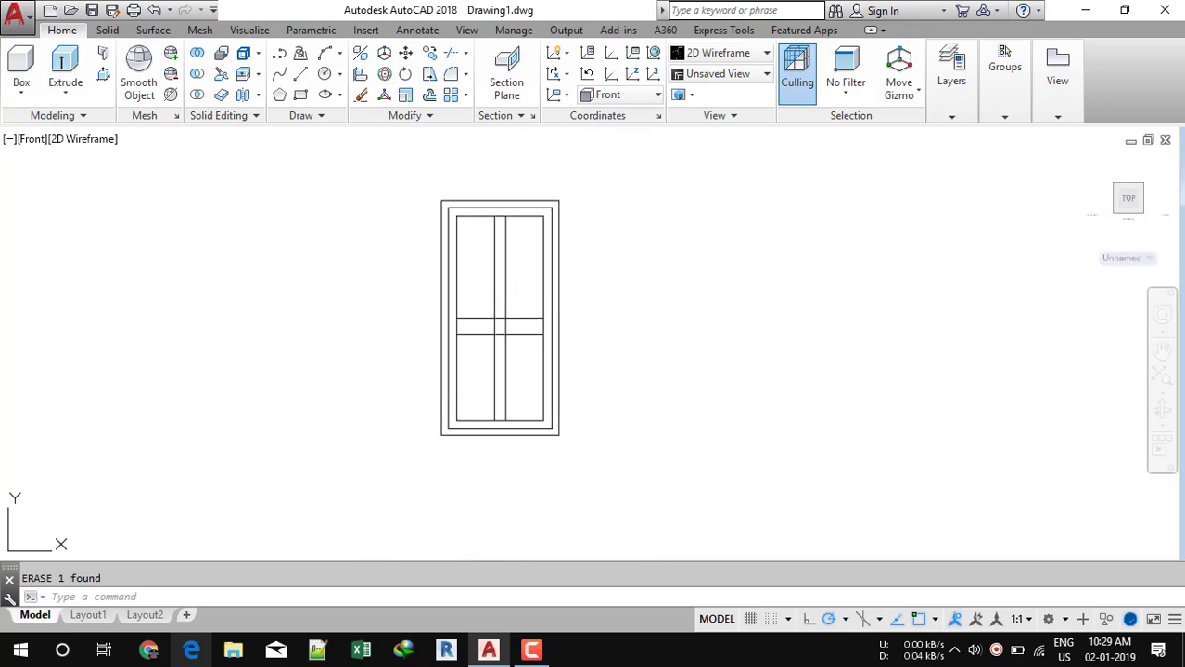
# Step: Trim the vertical pair between the two horizontal lines, and the upper horizontal line between the verticals, using all outlines as cutting edges
pyautogui.write('tr')
pyautogui.press('Return')
pyautogui.click(547, 360)
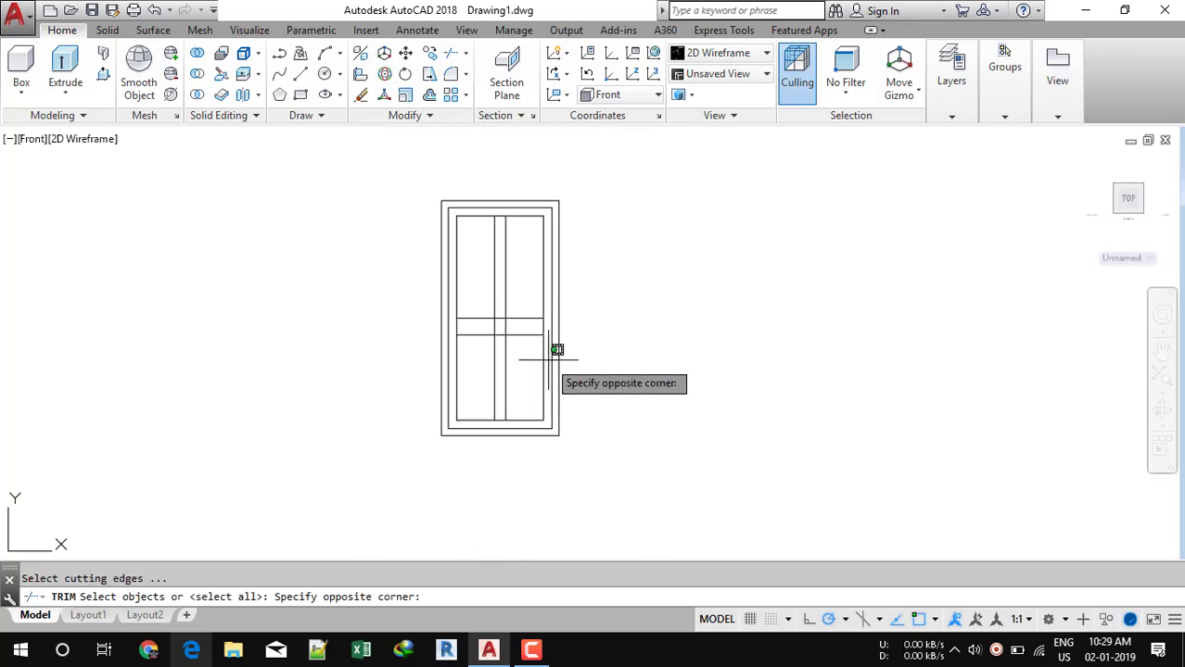
pyautogui.click(419, 176)
pyautogui.press('Return')
pyautogui.scroll(4, 491, 306)
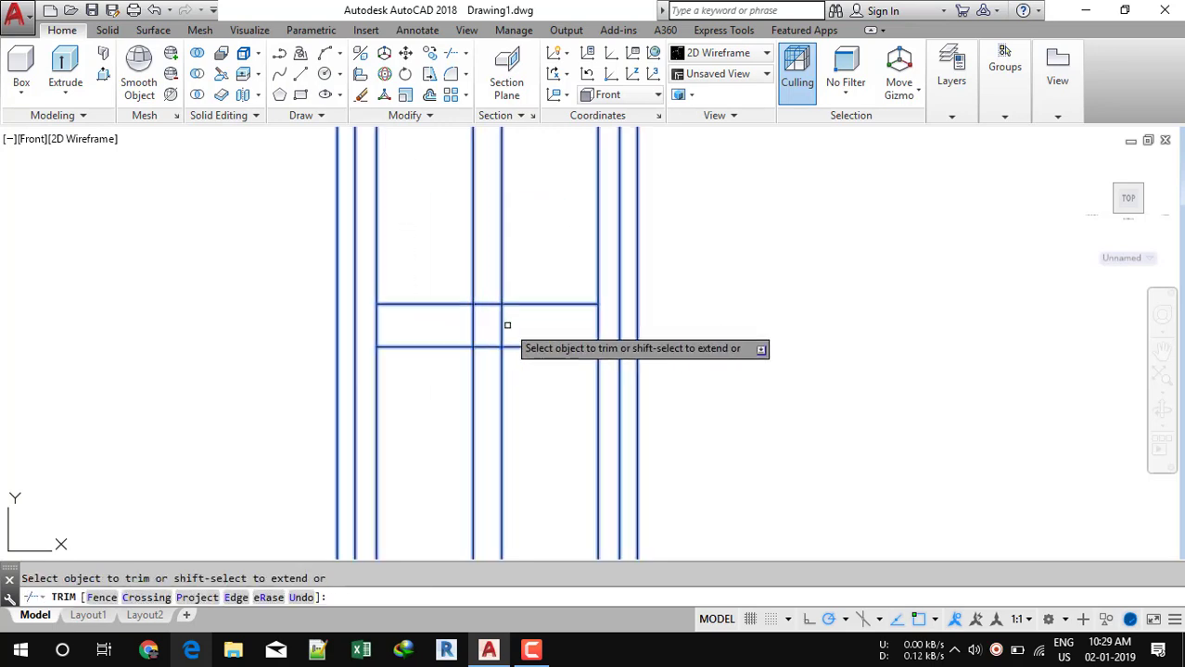
pyautogui.click(518, 314)
pyautogui.click(481, 340)
pyautogui.click(485, 351)
pyautogui.click(491, 299)
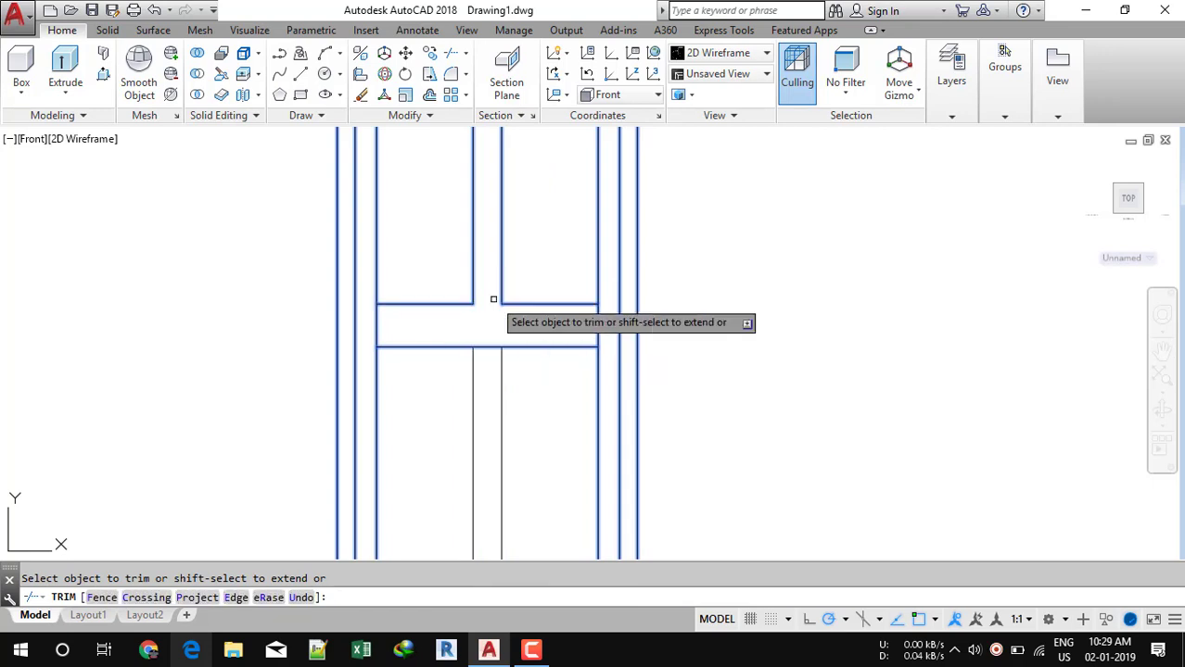
# Step: Trim both long sides of the innermost rectangle between the two horizontal lines
pyautogui.click(383, 335)
pyautogui.click(370, 322)
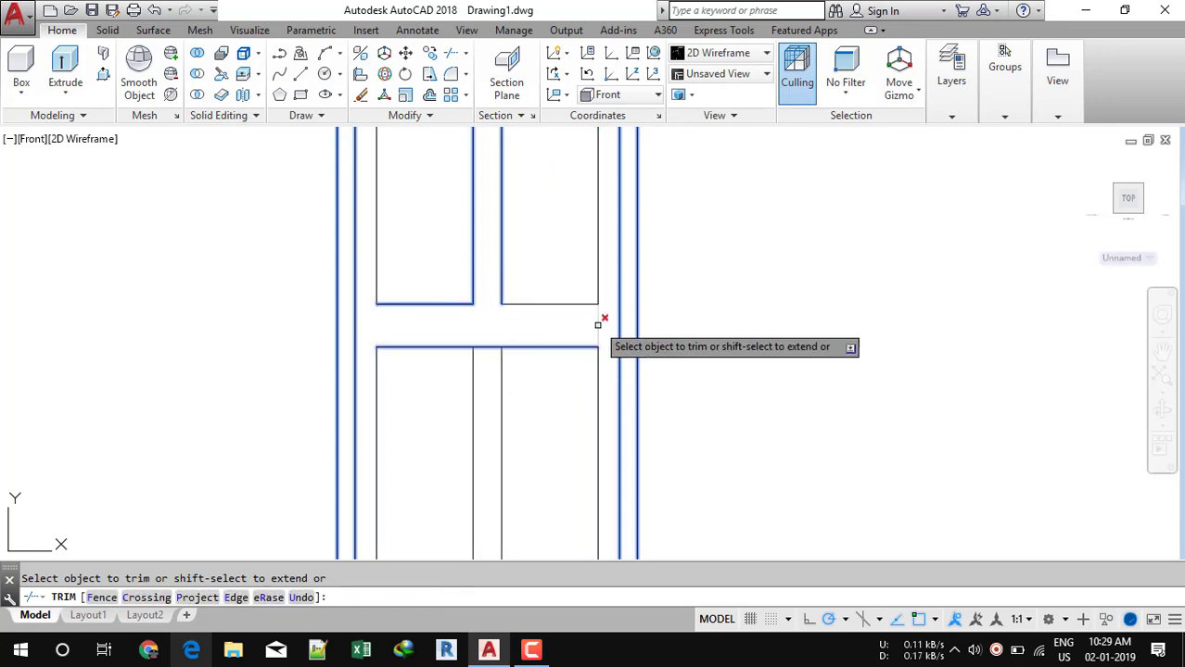
pyautogui.click(600, 324)
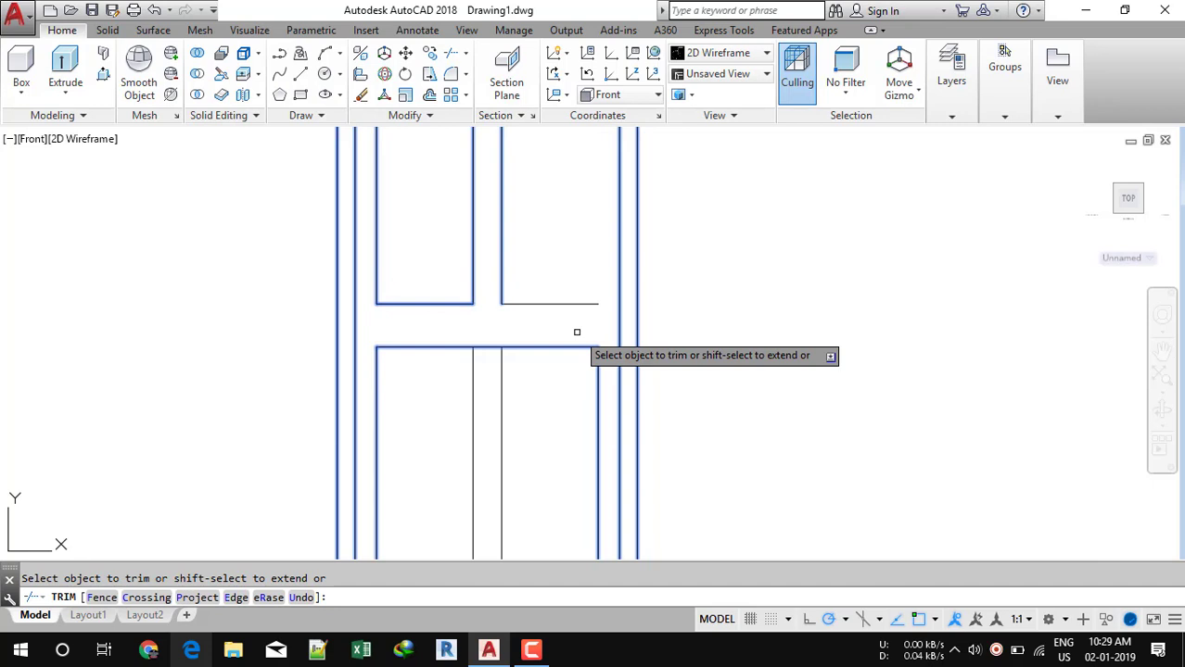
pyautogui.click(599, 324)
pyautogui.scroll(-2, 578, 415)
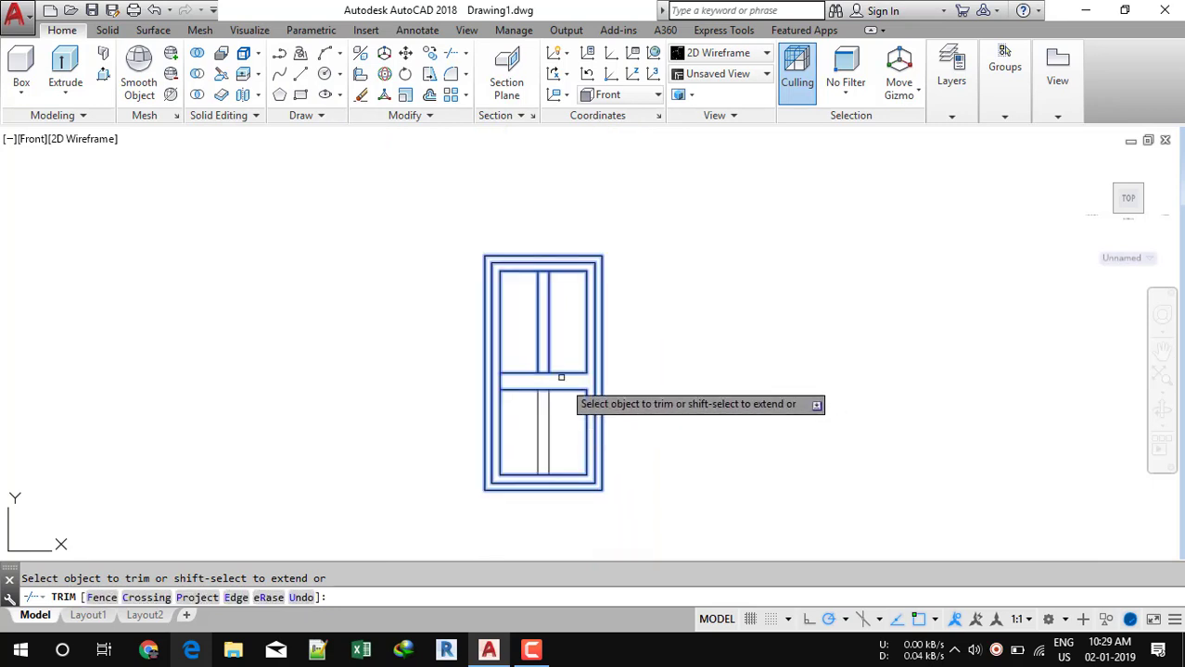
# Step: Trim the lower horizontal line and the innermost rectangle's top and bottom edges between the two verticals, leaving four separate panels
pyautogui.scroll(3, 548, 380)
pyautogui.click(538, 354)
pyautogui.click(529, 342)
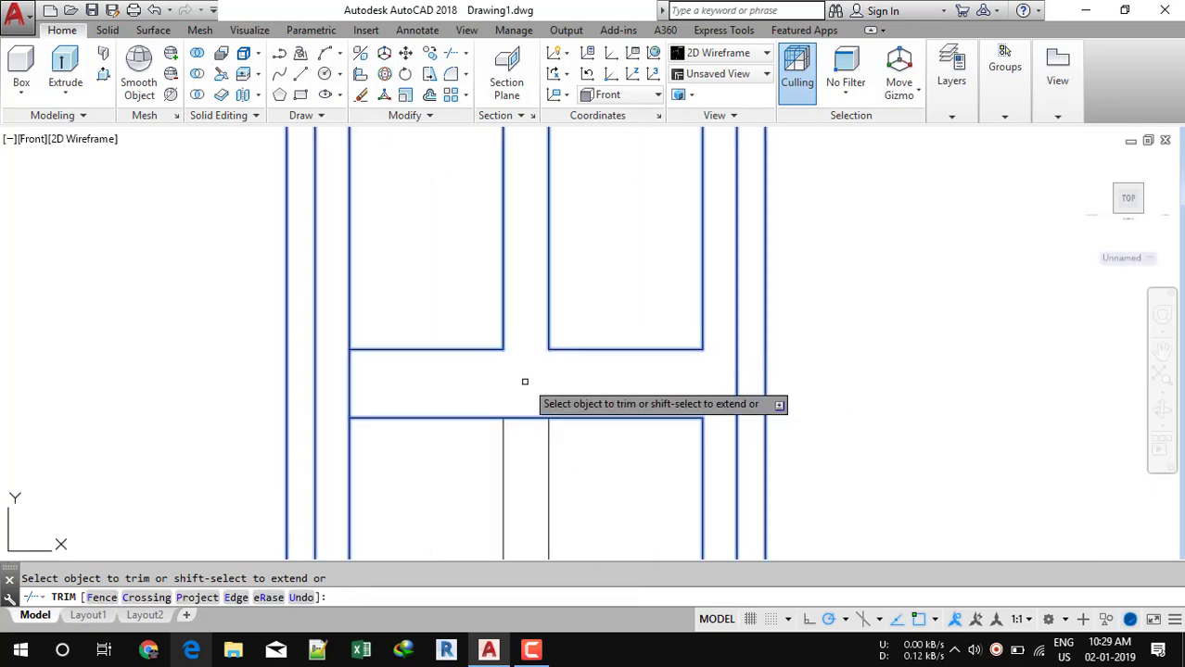
pyautogui.click(524, 417)
pyautogui.scroll(-3, 537, 399)
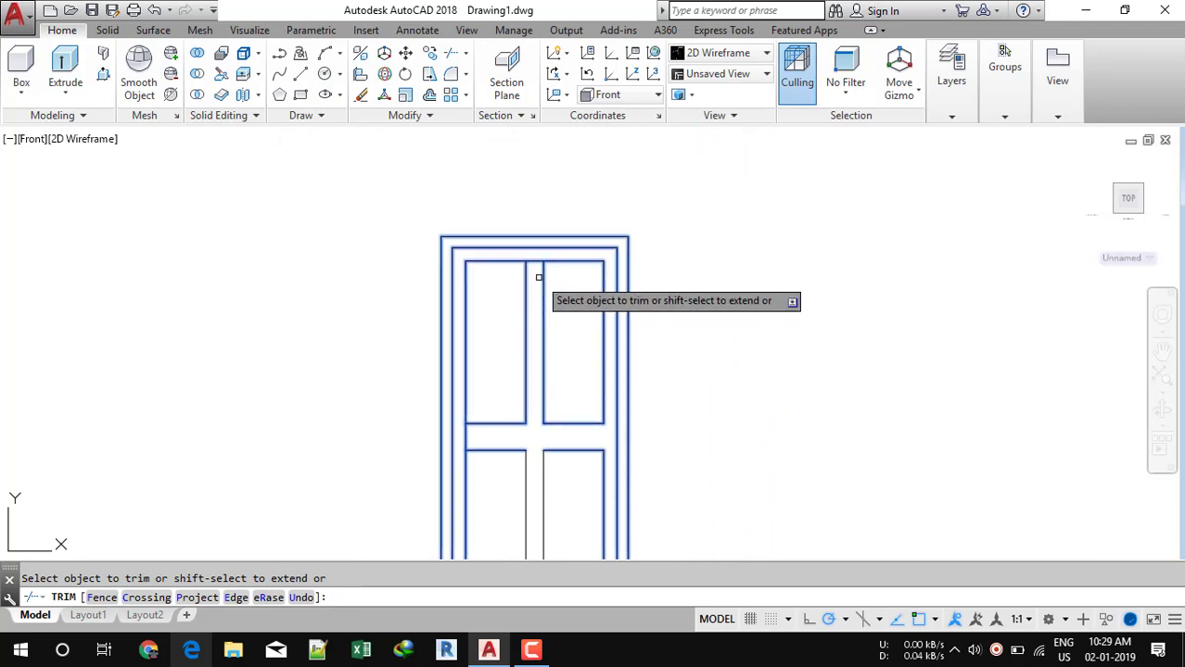
pyautogui.scroll(3, 536, 269)
pyautogui.scroll(-5, 531, 234)
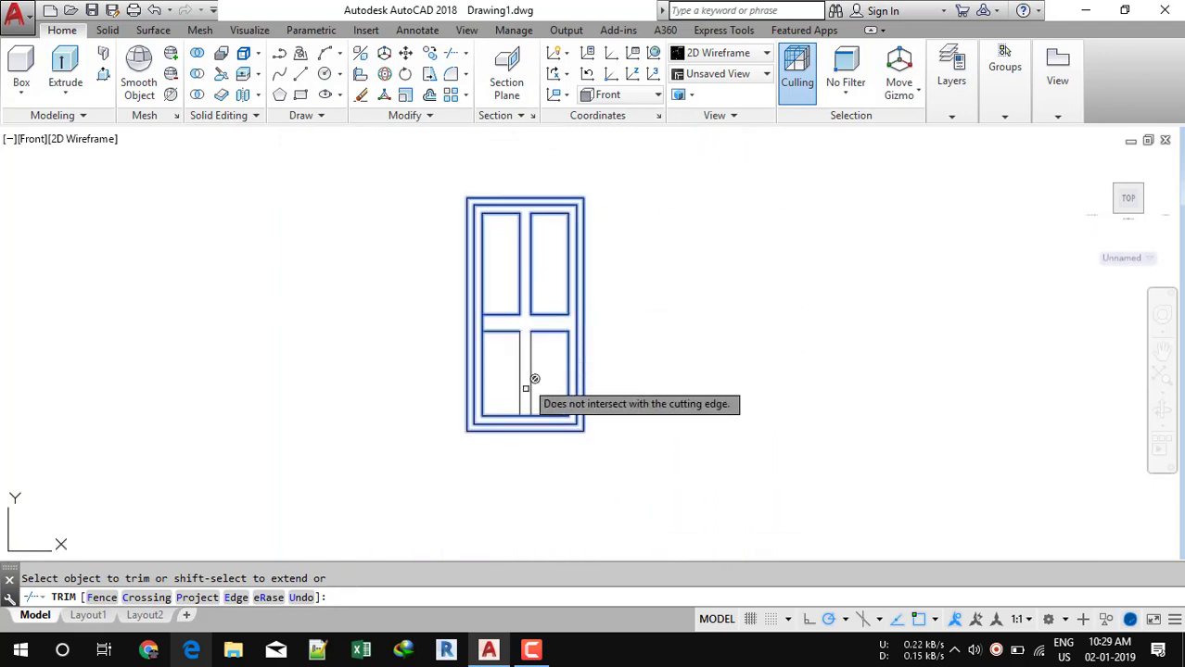
pyautogui.scroll(3, 525, 413)
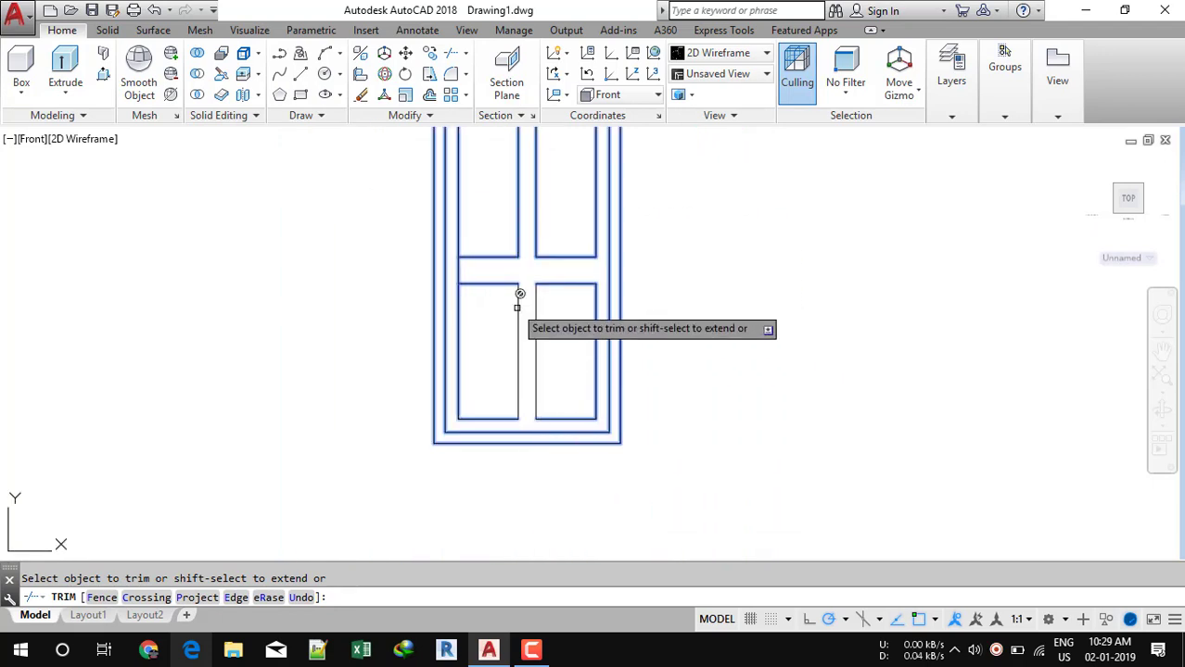
pyautogui.press('Return')
# Step: Switch from the front view to an isometric view of the door
pyautogui.scroll(-3, 571, 397)
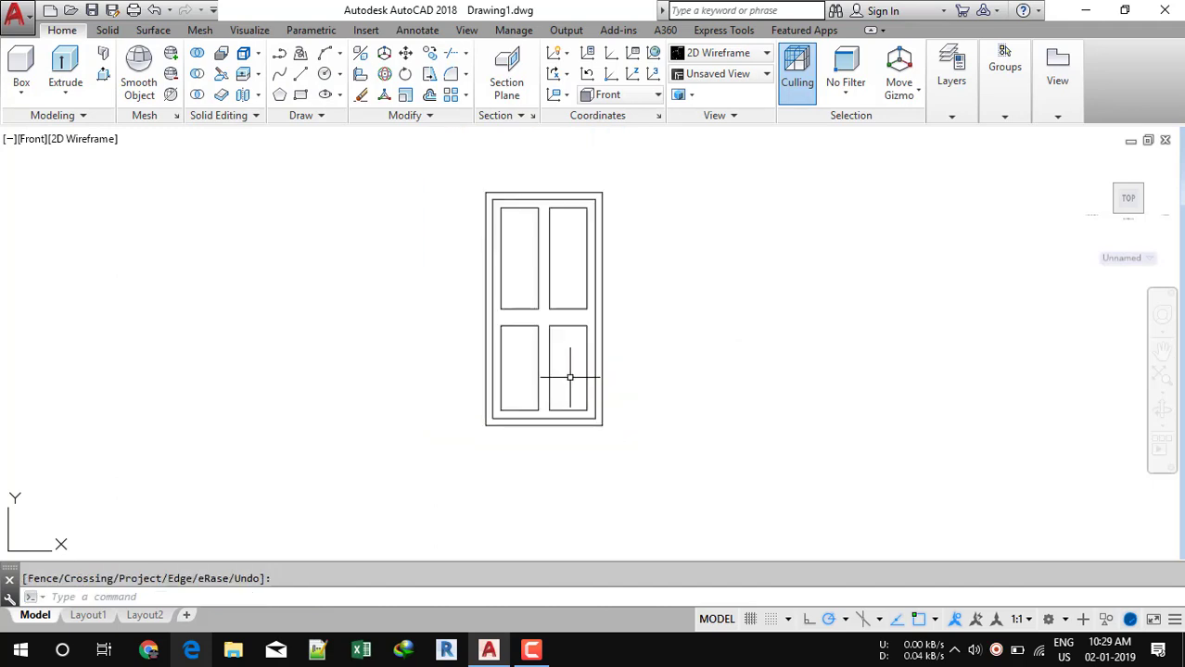
pyautogui.moveTo(569, 377); pyautogui.dragTo(559, 393, button='middle')
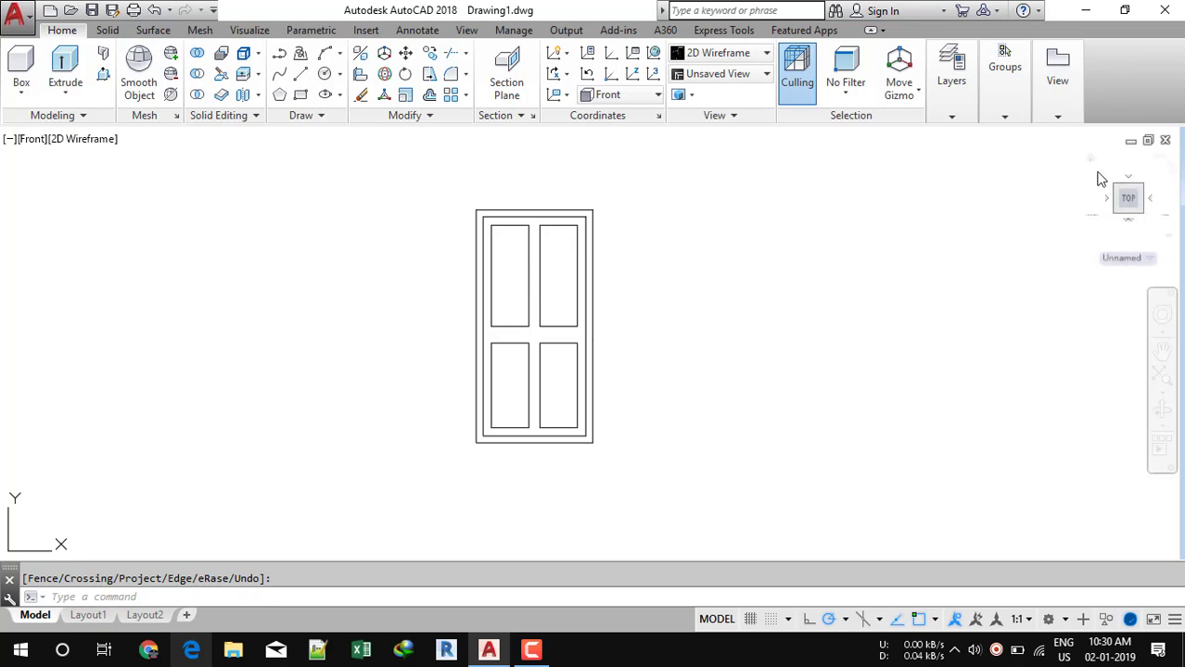
pyautogui.click(1093, 165)
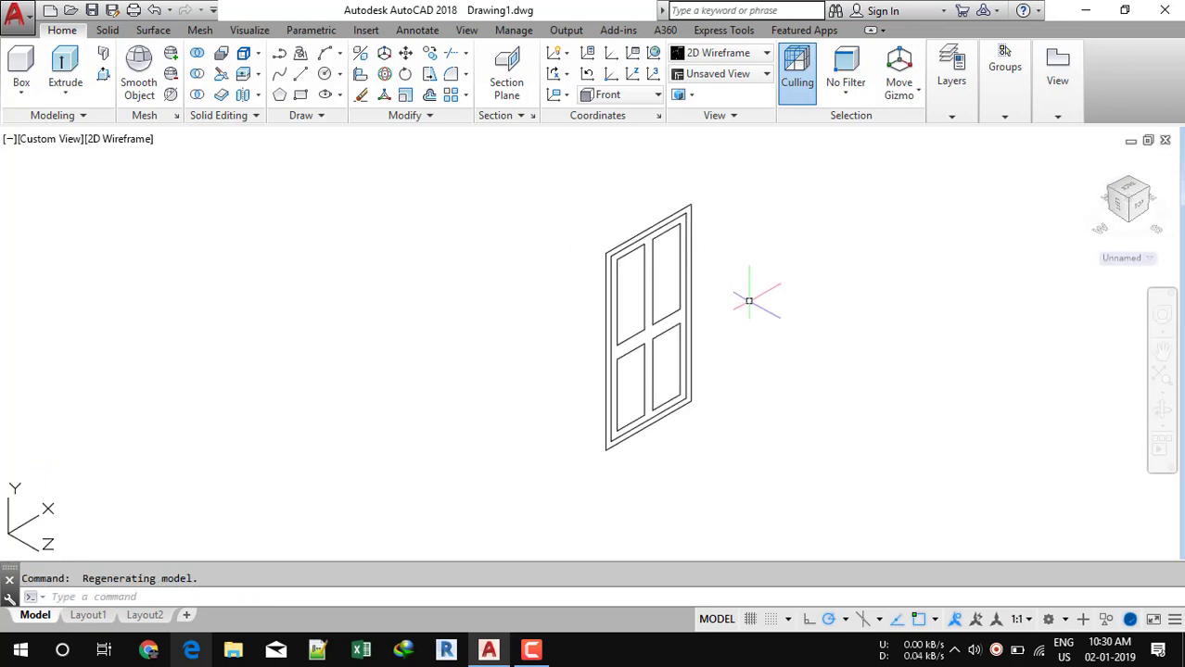
# Step: Copy the two outer door outlines to an empty area away from the panelled door
pyautogui.click(659, 236)
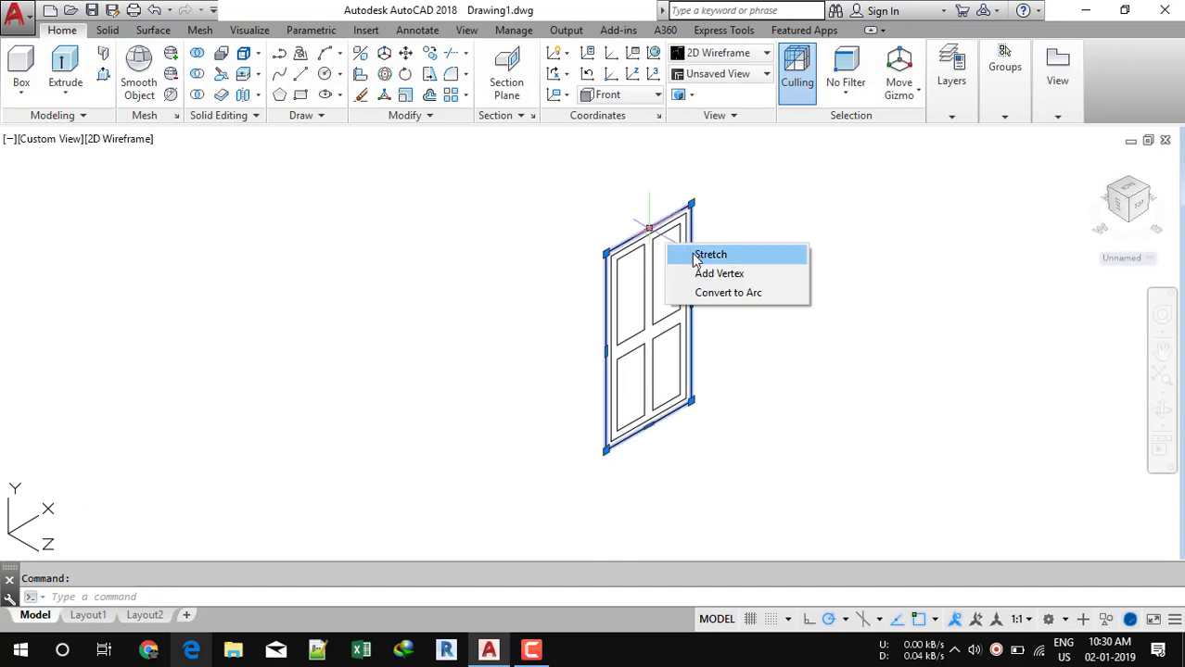
pyautogui.scroll(5, 624, 235)
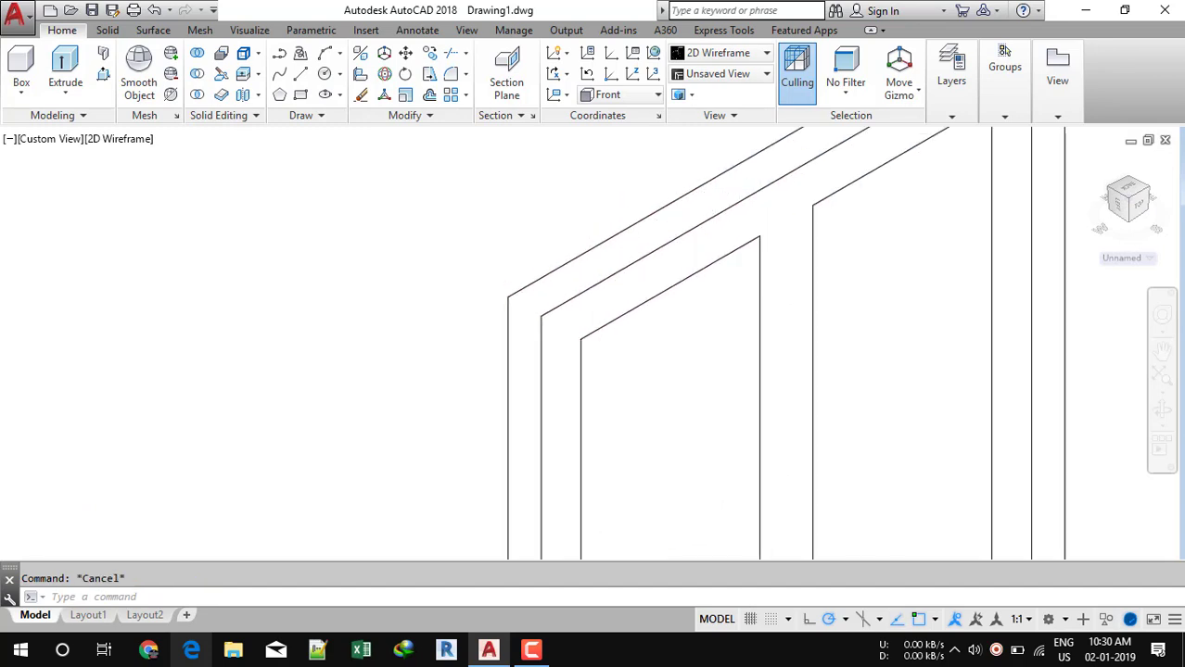
pyautogui.click(707, 294)
pyautogui.click(563, 177)
pyautogui.scroll(-5, 563, 177)
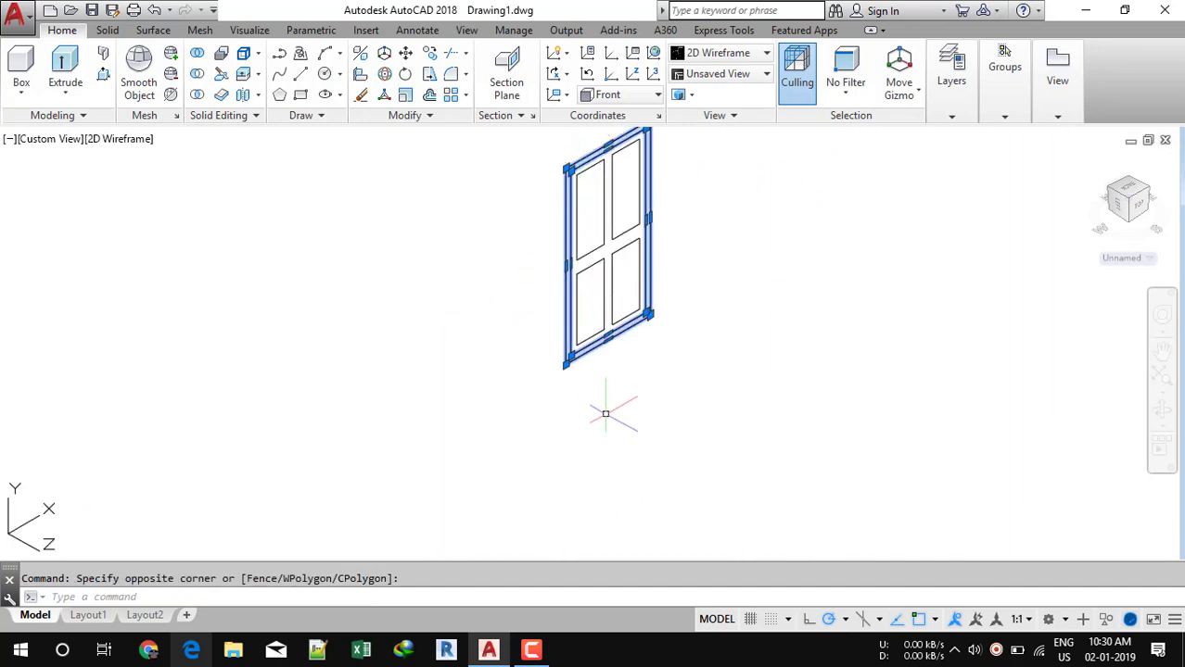
pyautogui.press('Return')
pyautogui.scroll(-4, 777, 343)
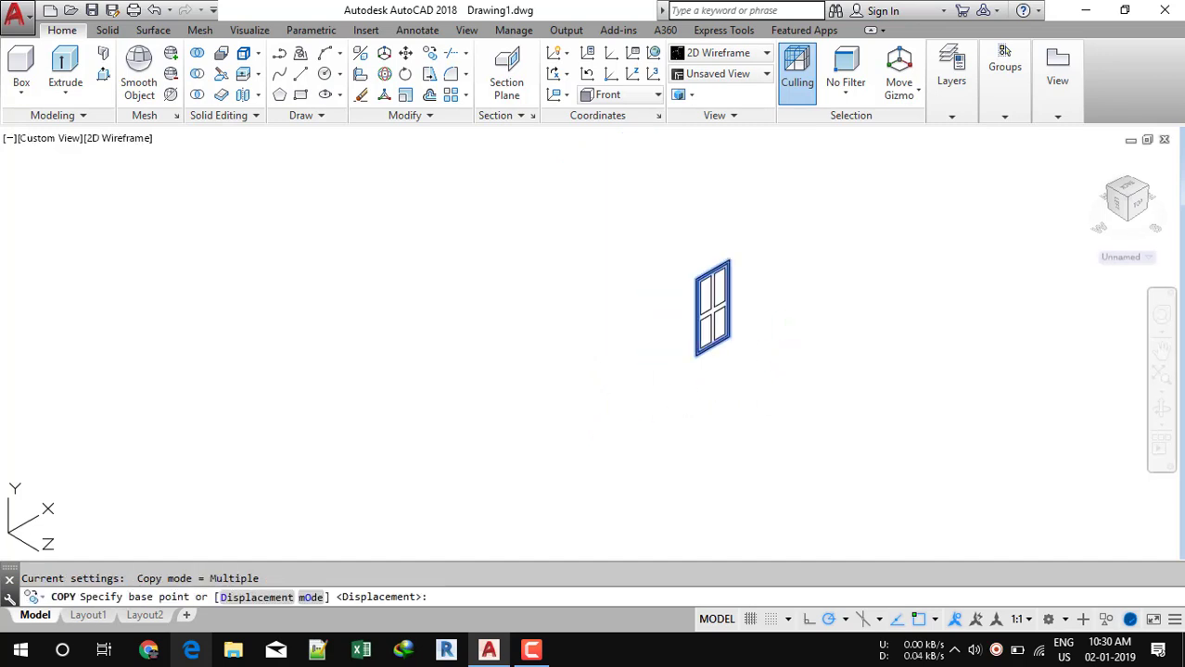
pyautogui.click(787, 356)
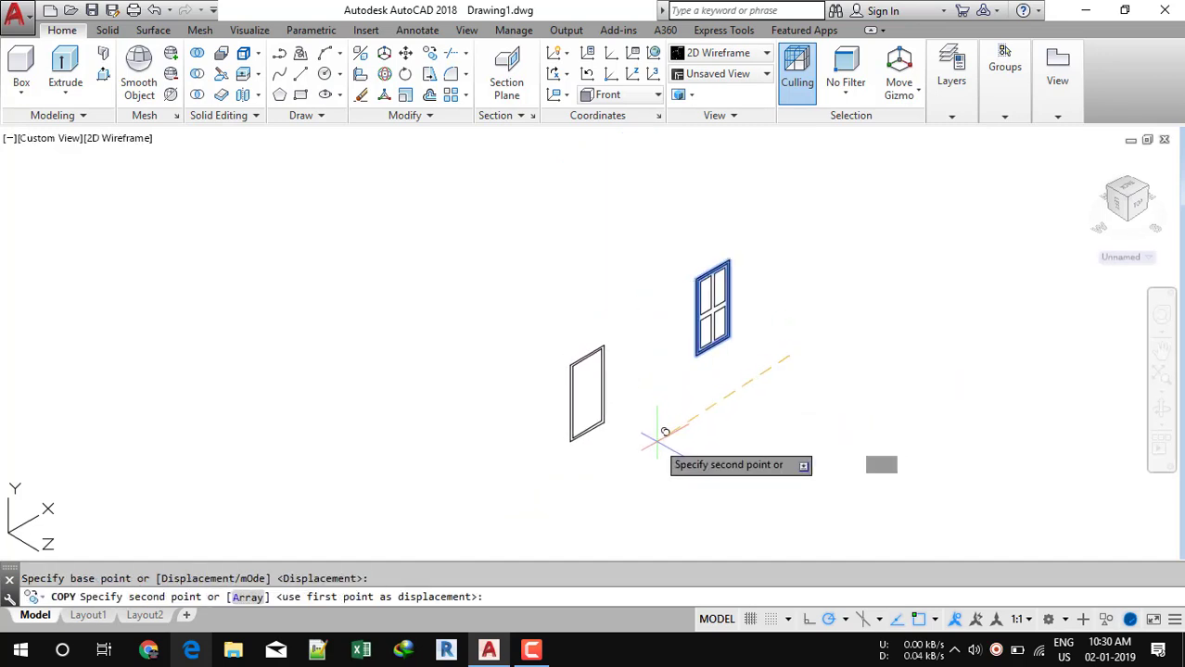
pyautogui.click(626, 258)
pyautogui.press('Escape')
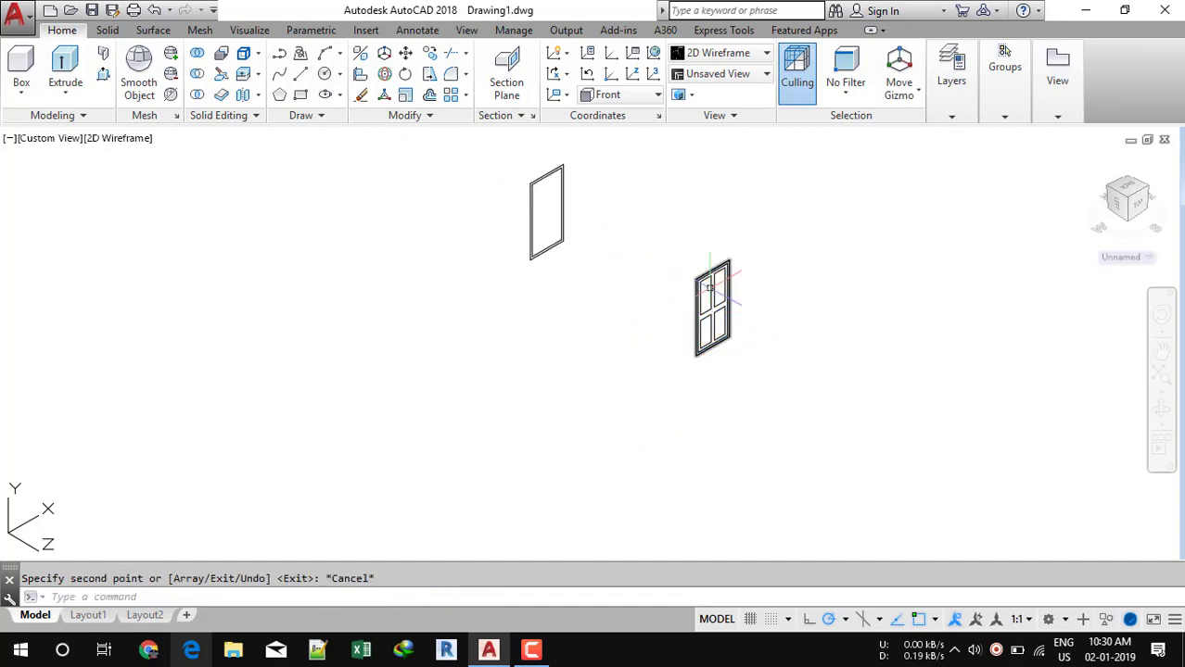
# Step: Select the trimmed lines of all four door panels together with the surrounding inner rectangle and join the touching segments into closed outlines
pyautogui.scroll(6, 705, 267)
pyautogui.moveTo(696, 262); pyautogui.dragTo(681, 257, button='middle')
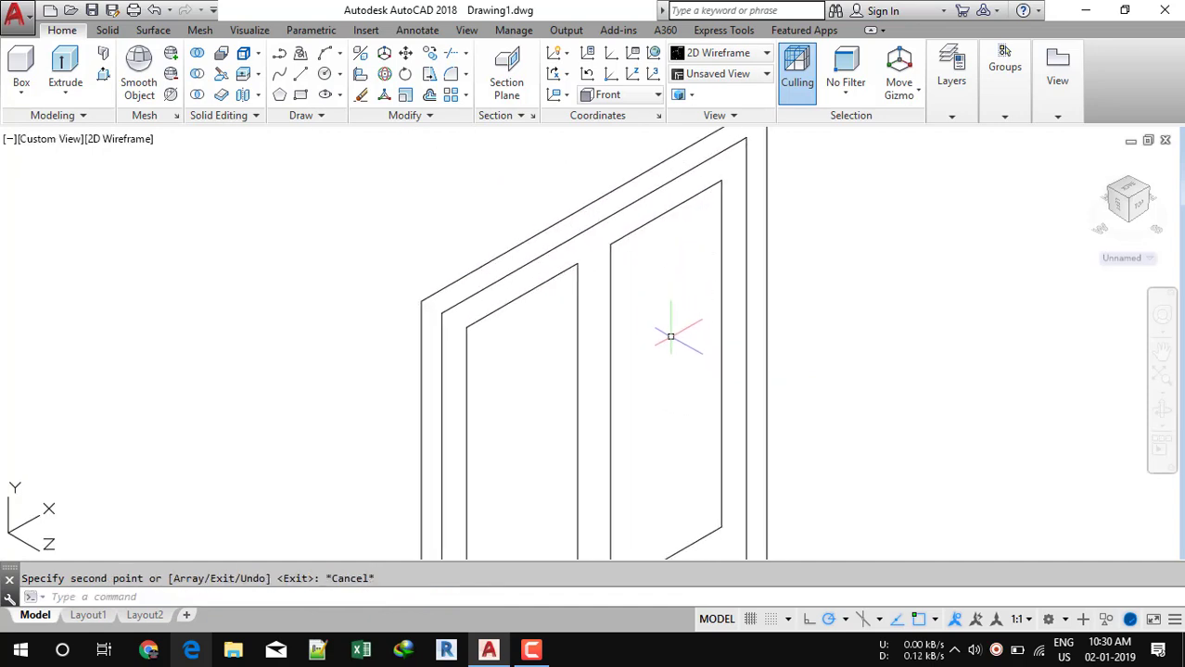
pyautogui.click(706, 339)
pyautogui.click(575, 229)
pyautogui.scroll(-3, 686, 190)
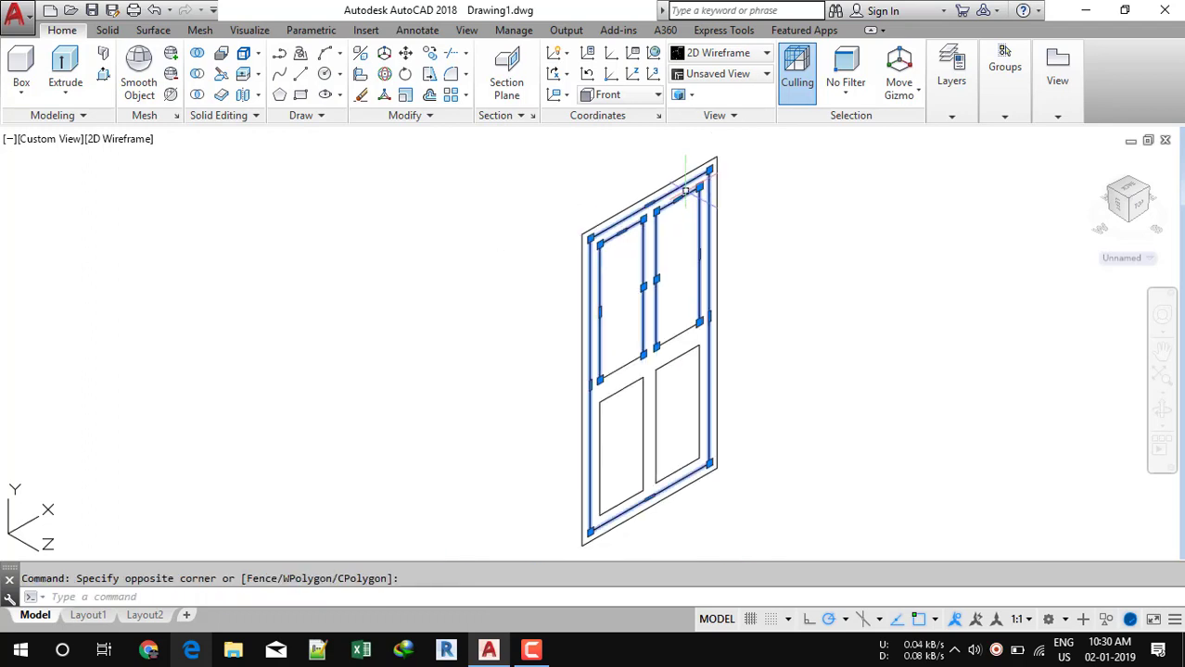
pyautogui.scroll(-2, 684, 192)
pyautogui.click(678, 344)
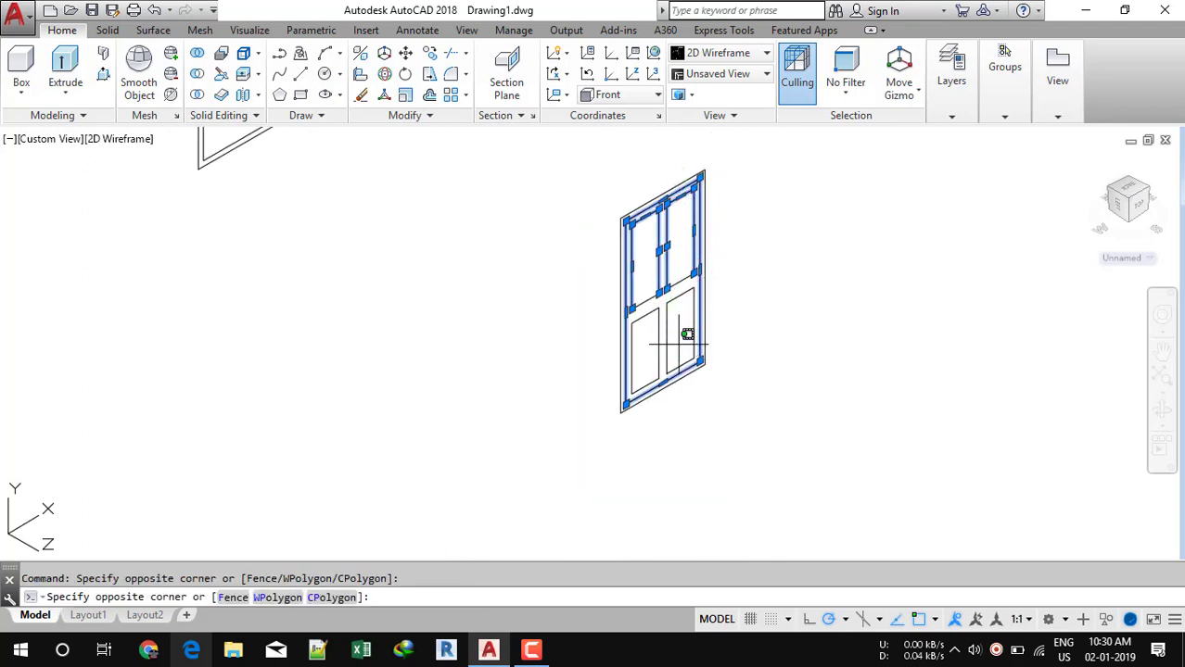
pyautogui.click(633, 282)
pyautogui.scroll(5, 643, 376)
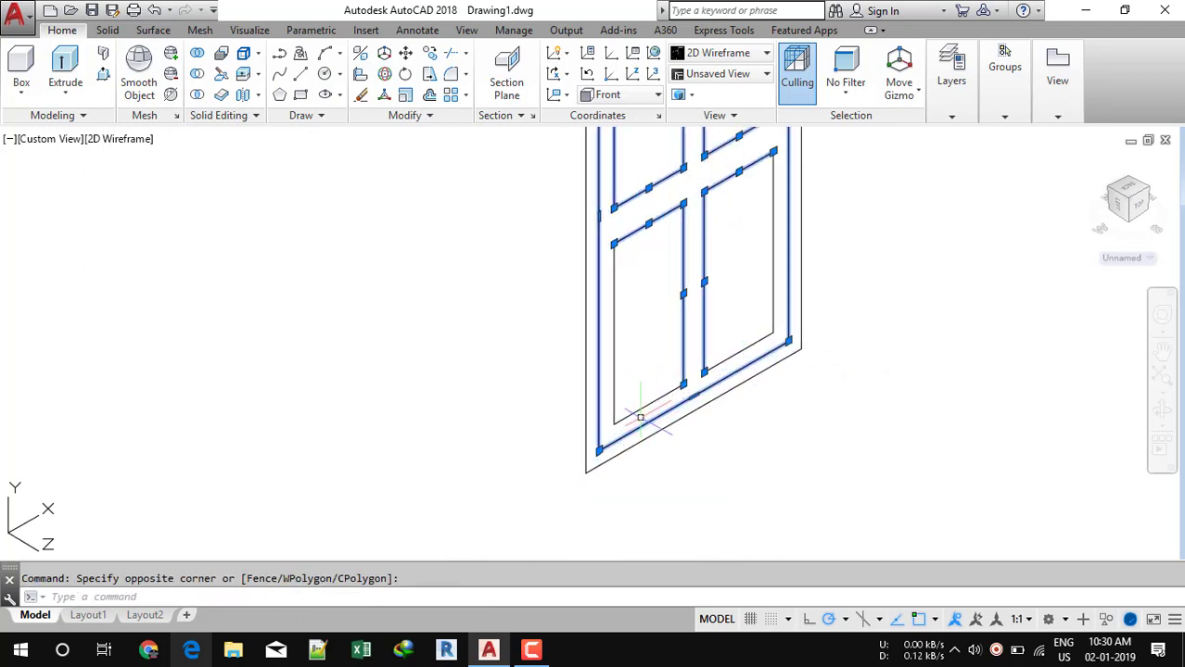
pyautogui.click(640, 417)
pyautogui.click(608, 384)
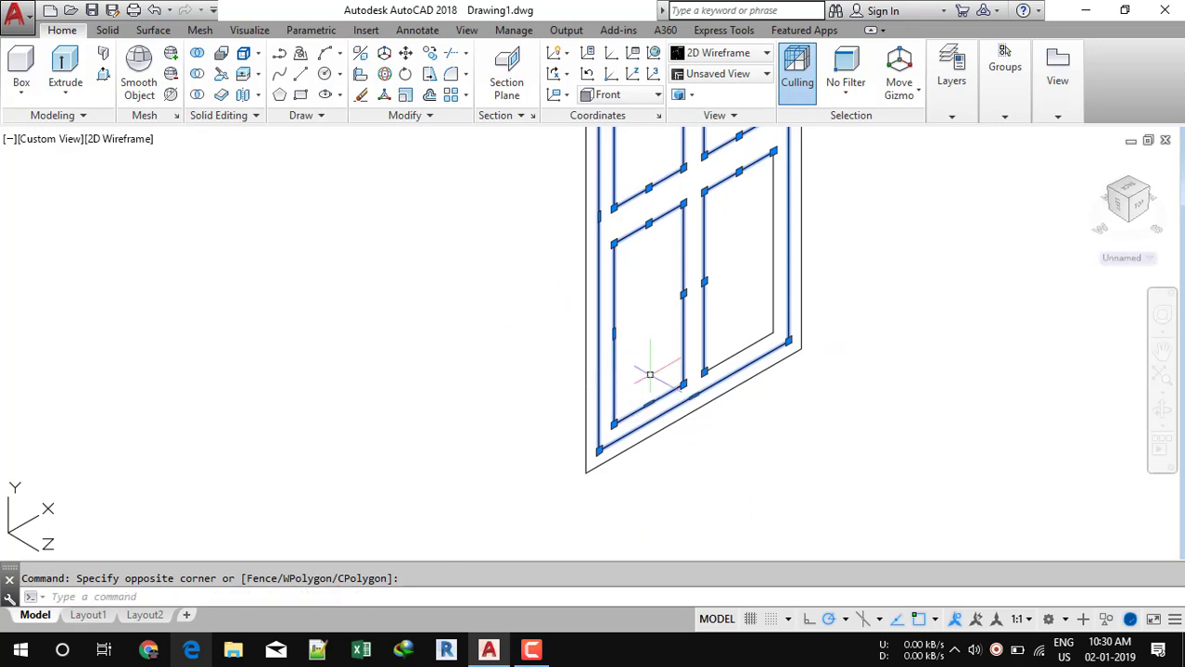
pyautogui.click(772, 339)
pyautogui.click(755, 283)
pyautogui.scroll(-4, 732, 311)
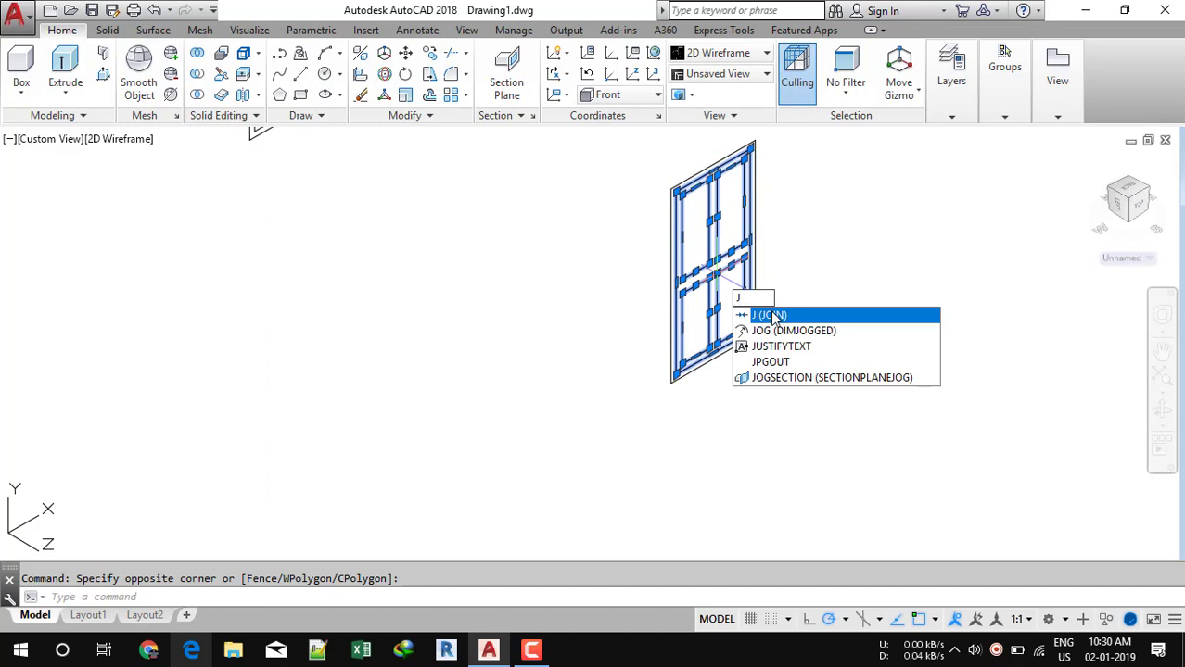
pyautogui.press('Return')
pyautogui.press('Escape')
# Step: Copy the inner frame outline with its four panels about 6' along the Z direction, clear of the original door
pyautogui.click(742, 291)
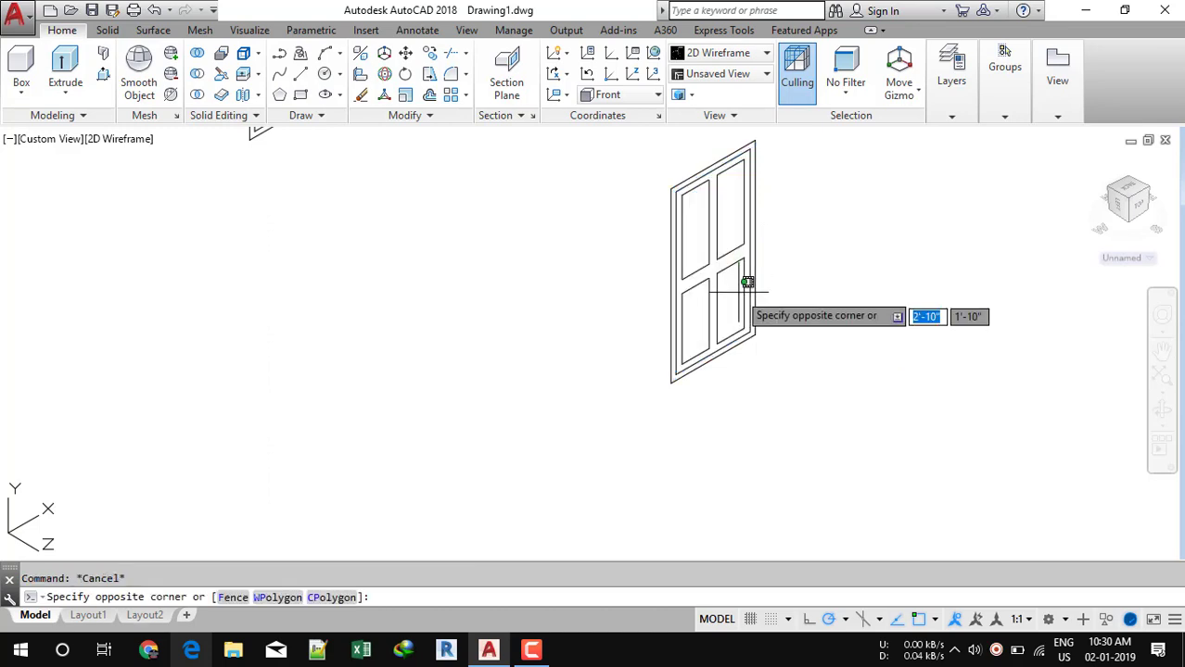
pyautogui.click(699, 232)
pyautogui.scroll(2, 710, 178)
pyautogui.click(698, 174)
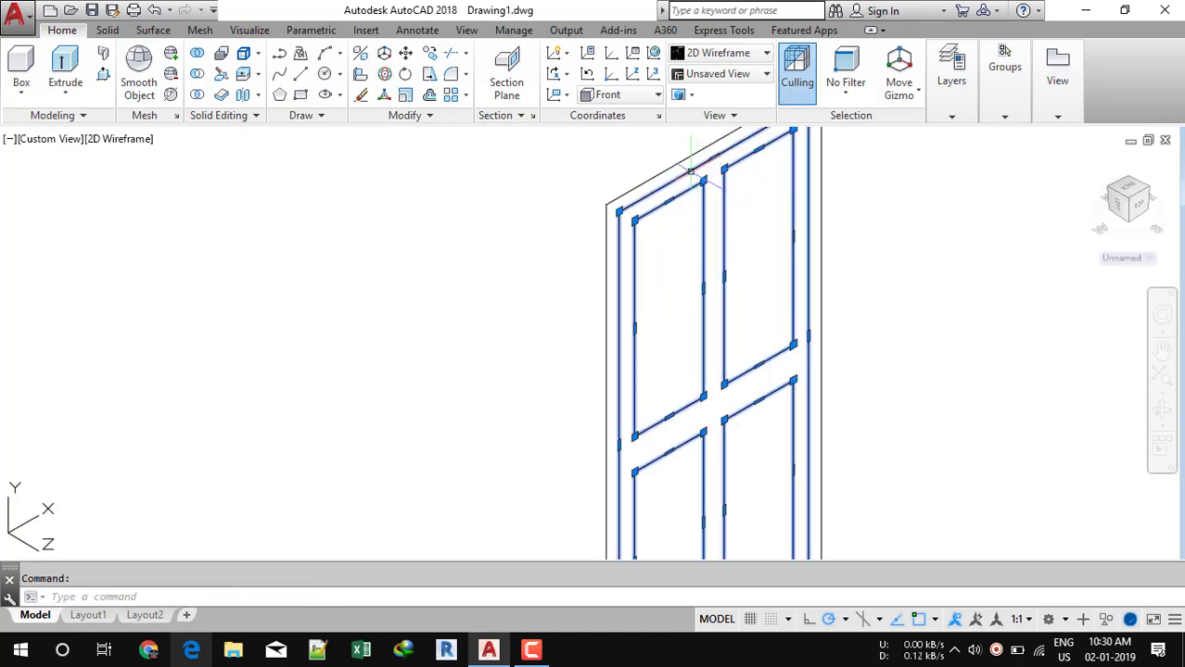
pyautogui.scroll(-4, 723, 260)
pyautogui.write('co')
pyautogui.press('Return')
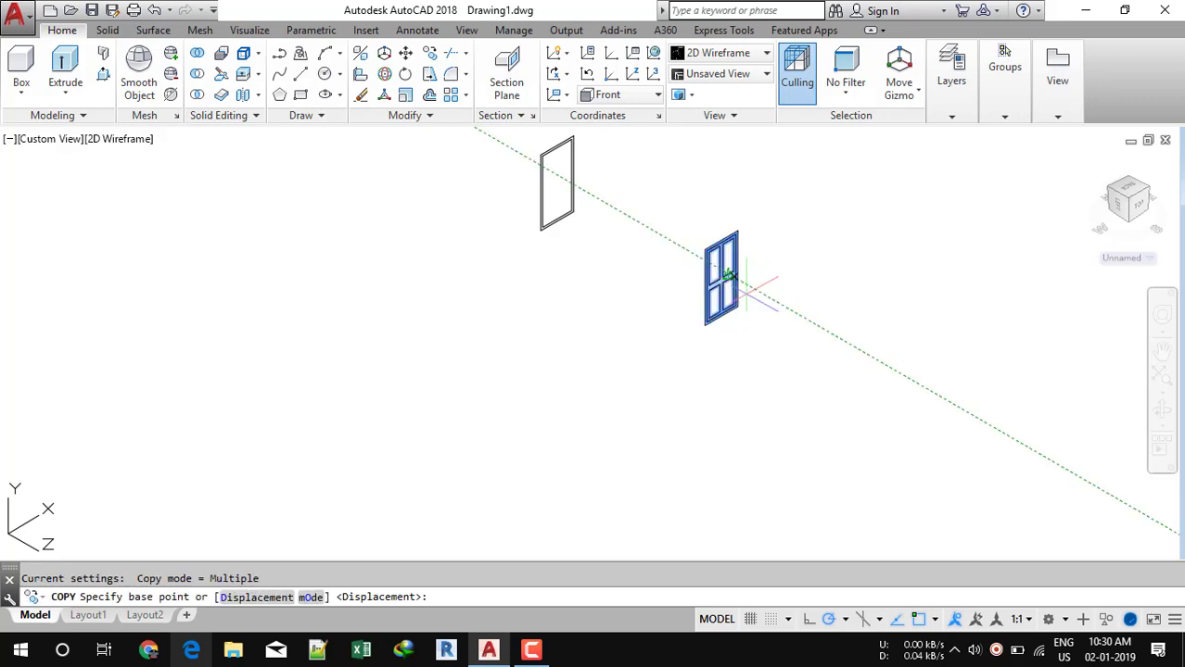
pyautogui.click(767, 320)
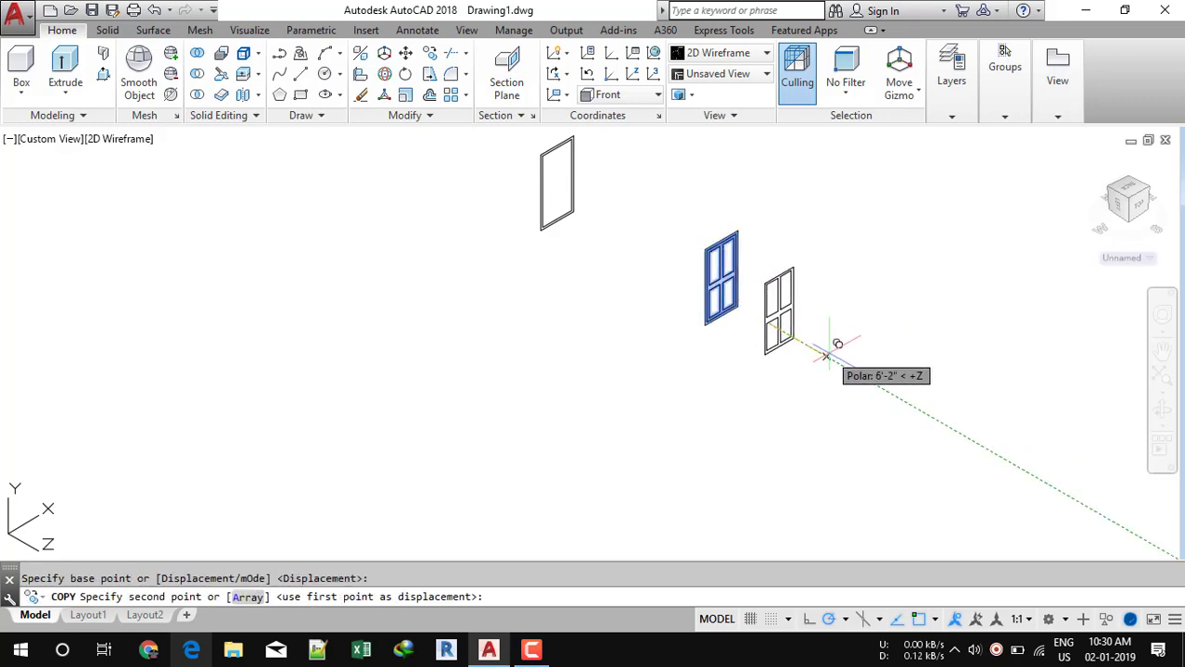
pyautogui.click(821, 352)
pyautogui.press('Escape')
# Step: Copy only the four panel outlines from the original door to a separate spot beside the other copies
pyautogui.scroll(2, 736, 332)
pyautogui.click(736, 332)
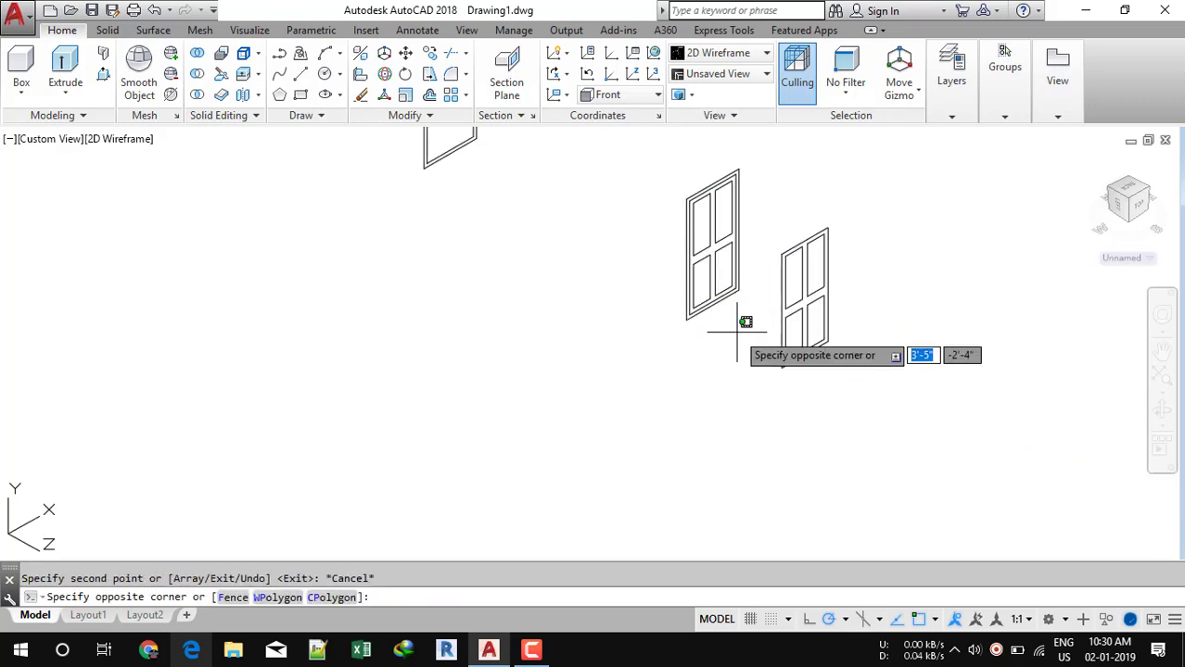
pyautogui.press('Escape')
pyautogui.scroll(4, 725, 267)
pyautogui.click(725, 267)
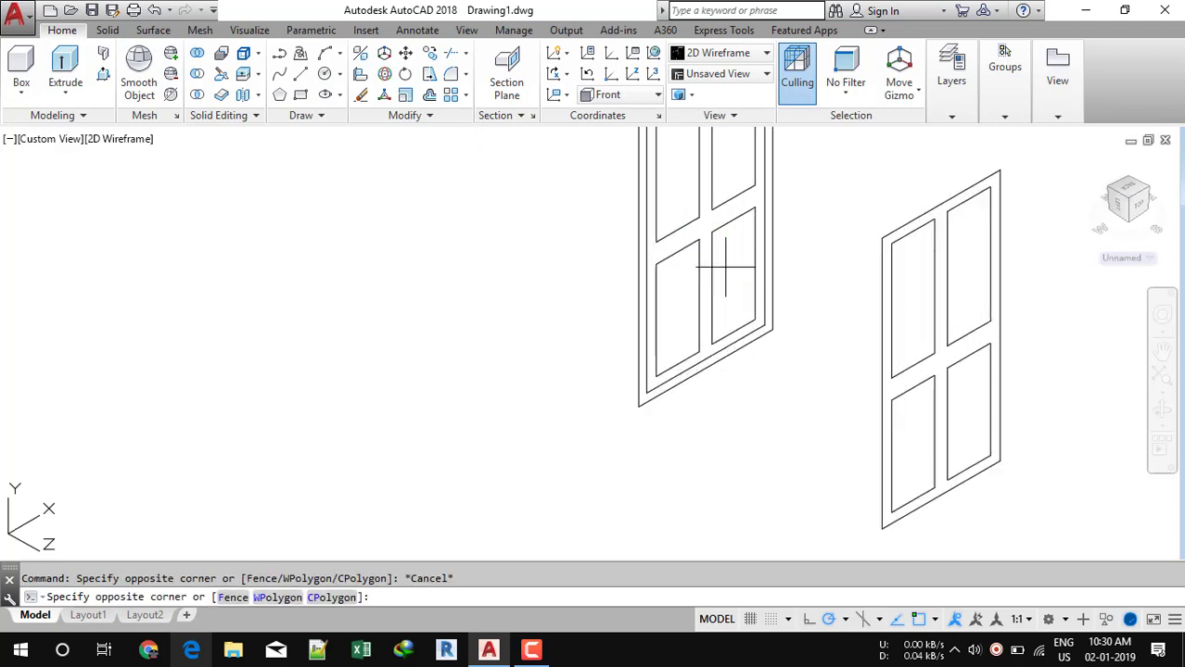
pyautogui.click(684, 208)
pyautogui.scroll(-5, 686, 258)
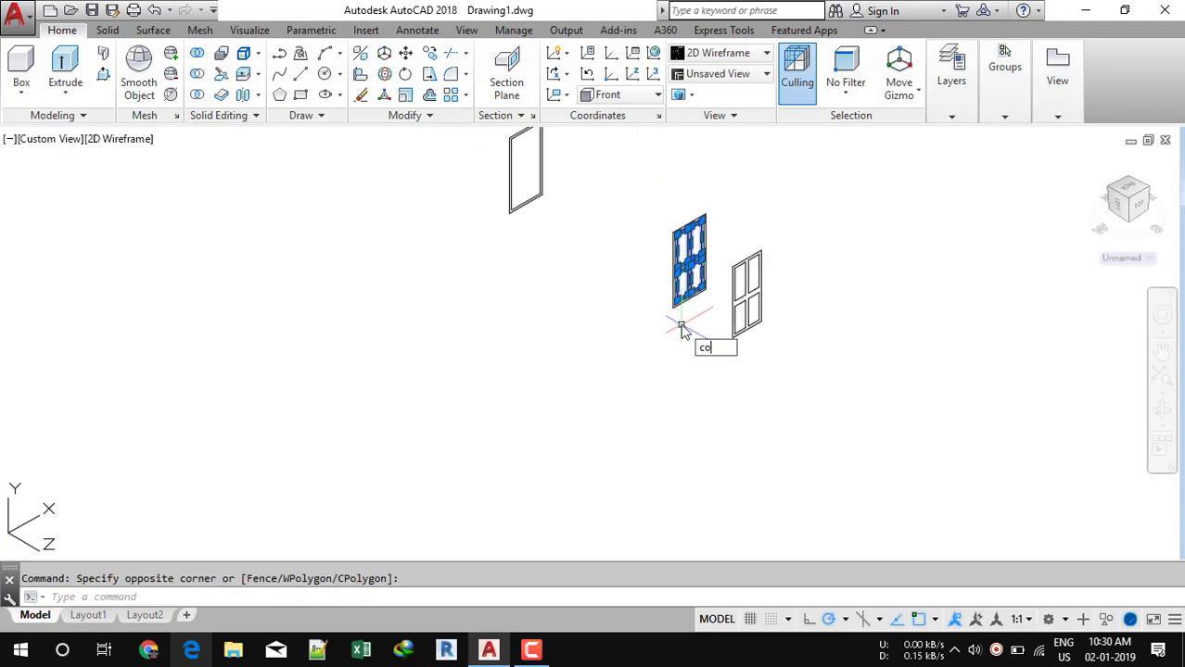
pyautogui.press('Return')
pyautogui.click(651, 412)
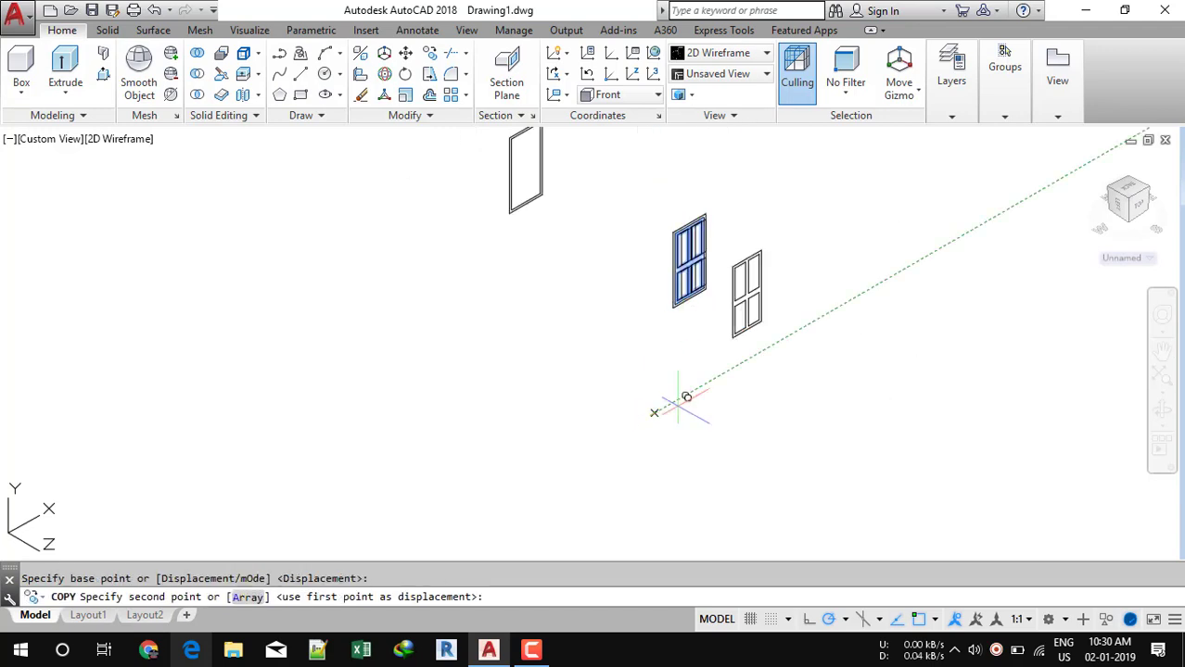
pyautogui.click(732, 367)
pyautogui.press('Escape')
pyautogui.click(702, 323)
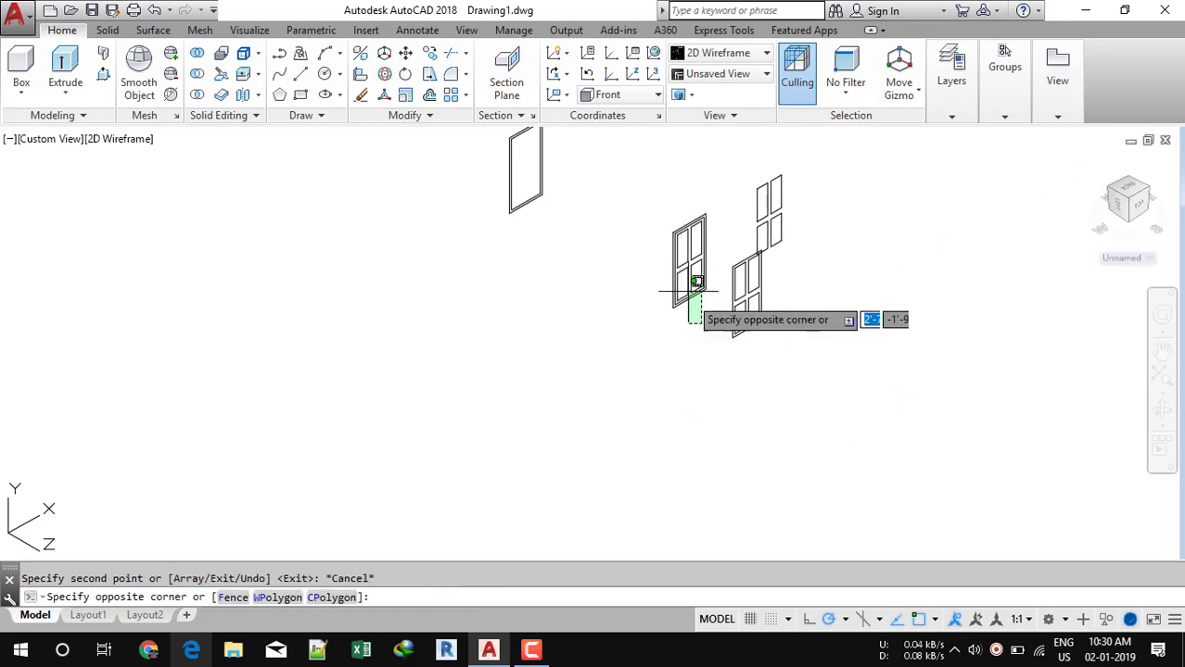
pyautogui.press('Escape')
# Step: Extrude the separate pair of outer door outlines by 3 inches and display the model in the Conceptual visual style
pyautogui.moveTo(616, 200); pyautogui.dragTo(614, 283, button='middle')
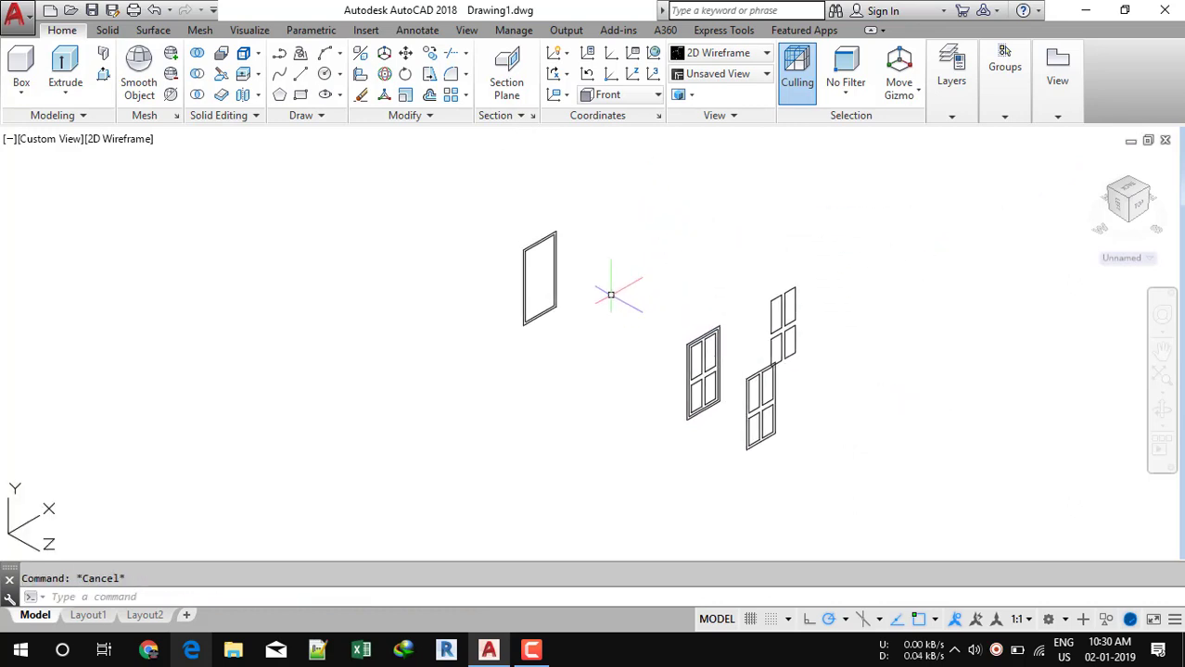
pyautogui.scroll(2, 523, 268)
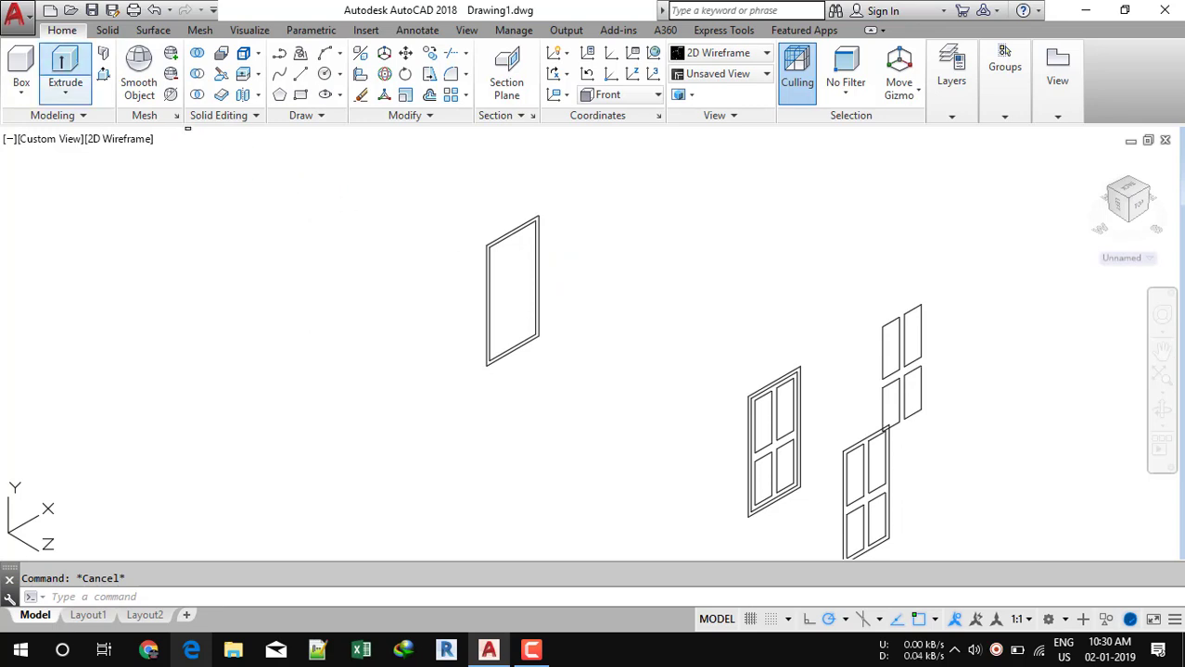
pyautogui.click(65, 65)
pyautogui.click(562, 261)
pyautogui.click(482, 217)
pyautogui.press('Return')
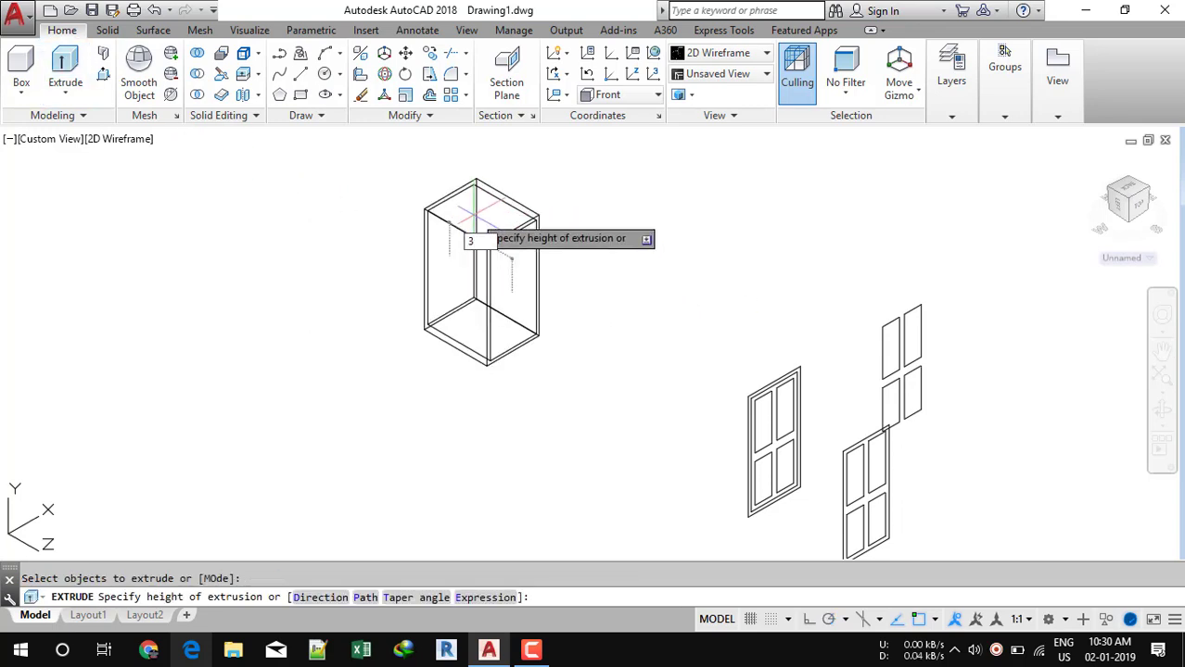
pyautogui.write('3')
pyautogui.press('Return')
pyautogui.press('Escape')
pyautogui.scroll(2, 482, 287)
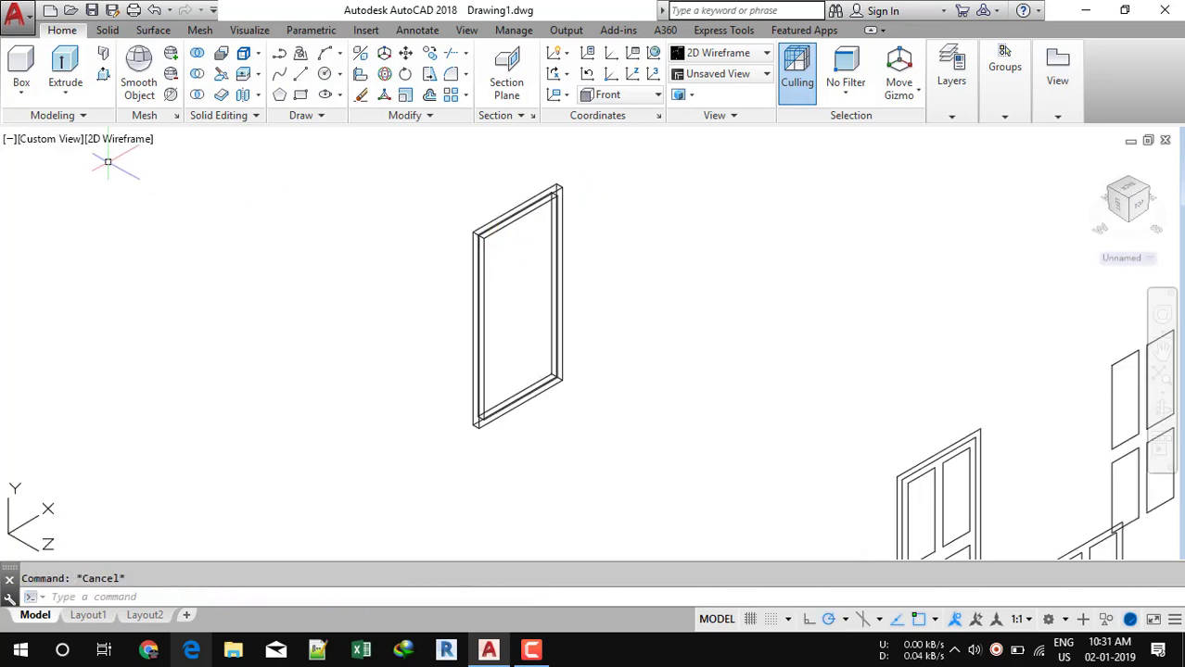
pyautogui.click(120, 140)
pyautogui.click(172, 199)
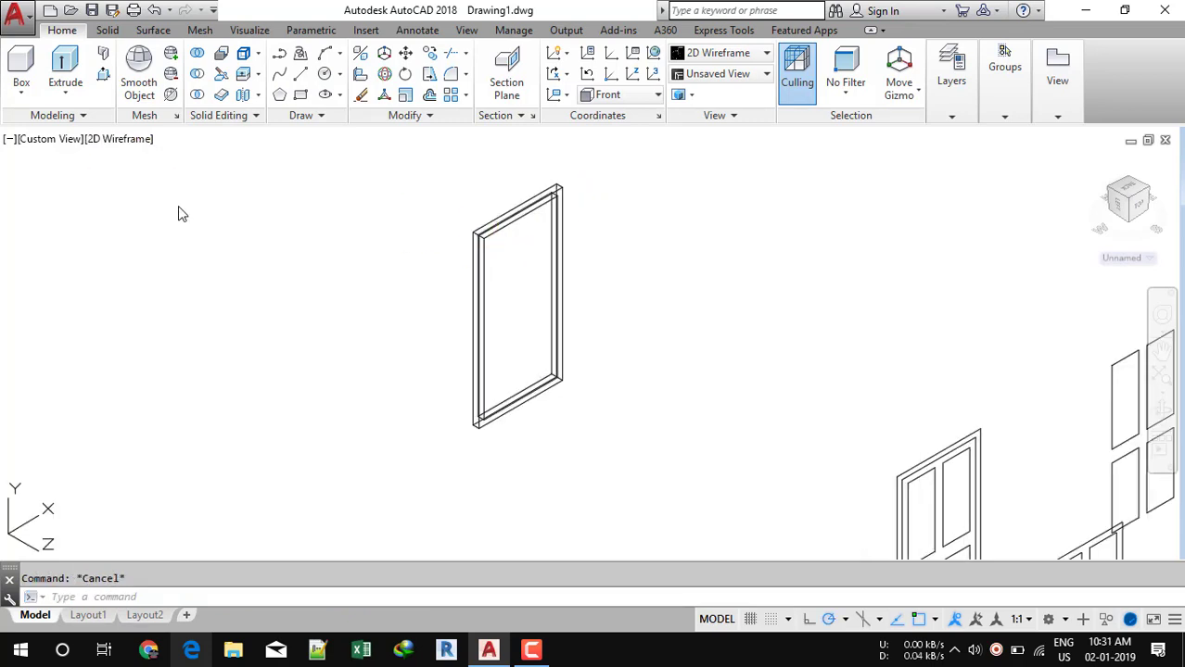
pyautogui.click(103, 75)
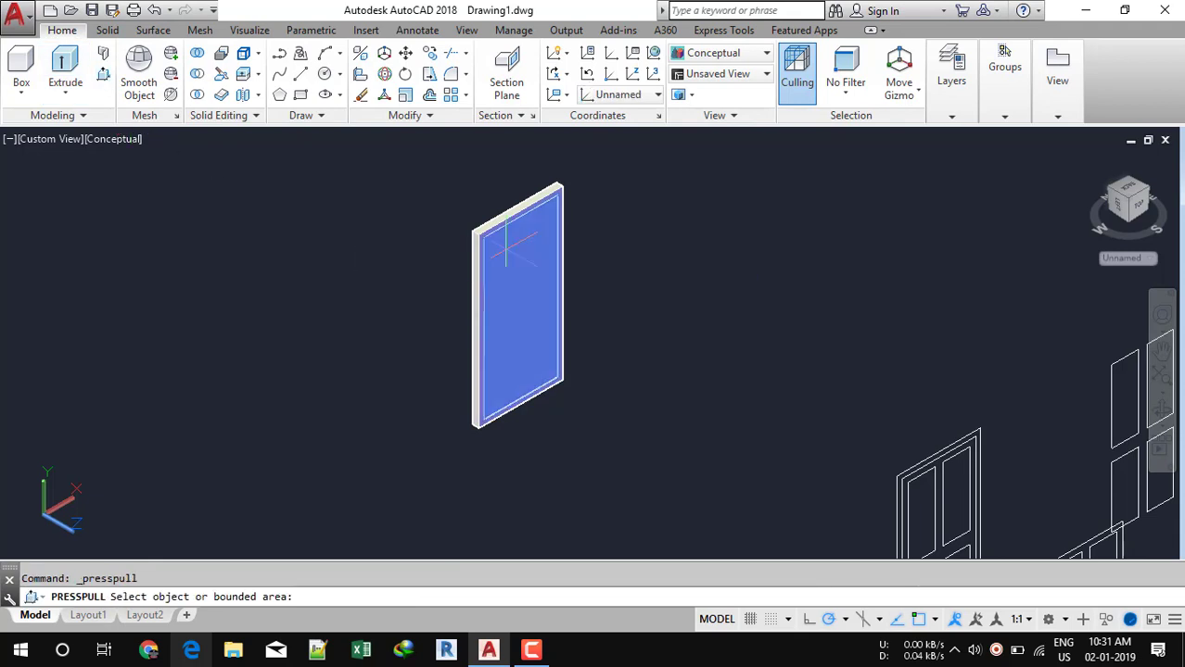
pyautogui.click(520, 271)
pyautogui.press('Return')
pyautogui.press('Return')
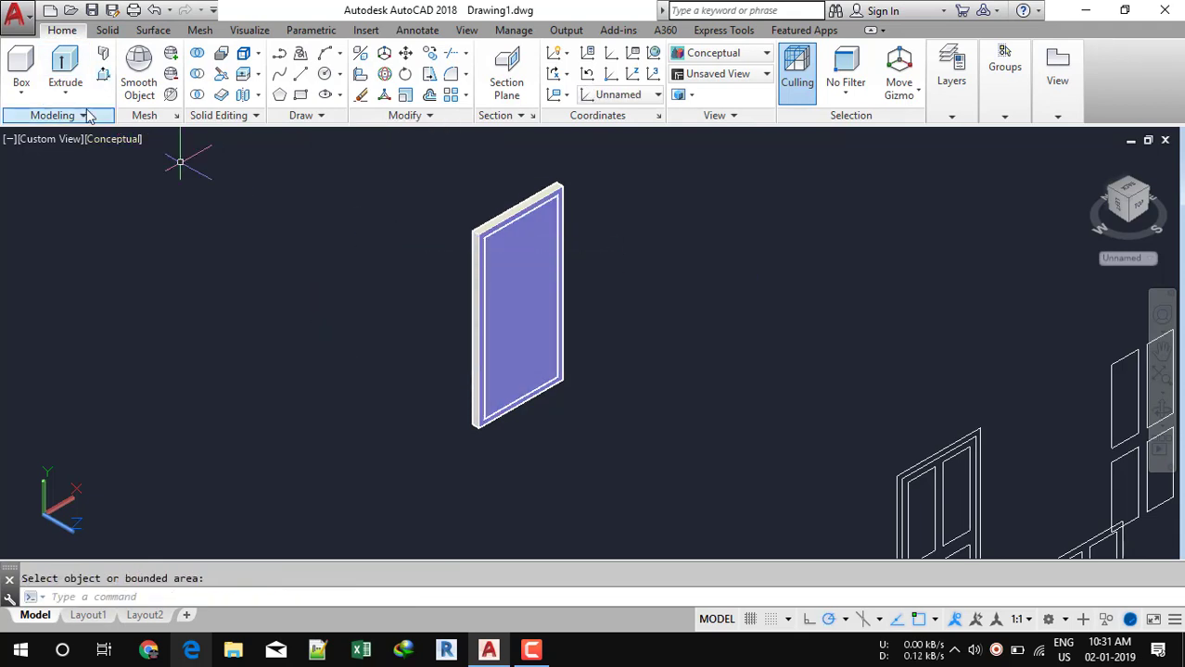
# Step: Subtract the inner solid from the outer solid of the extruded pair to form a hollow door frame
pyautogui.click(497, 214)
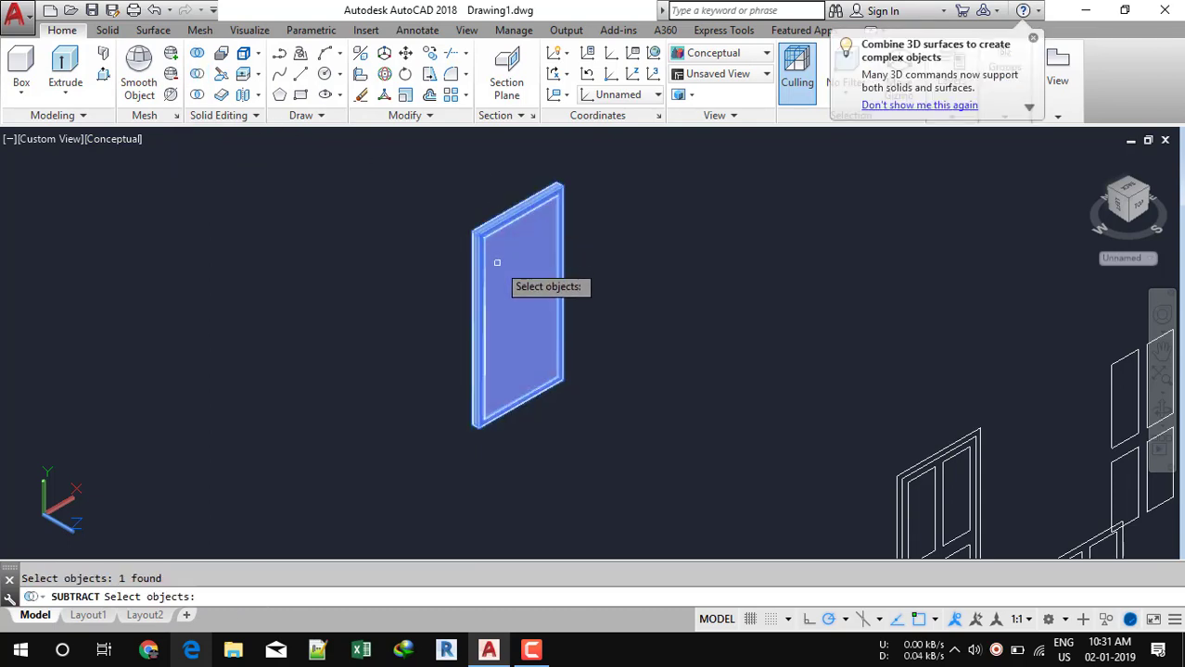
pyautogui.press('Return')
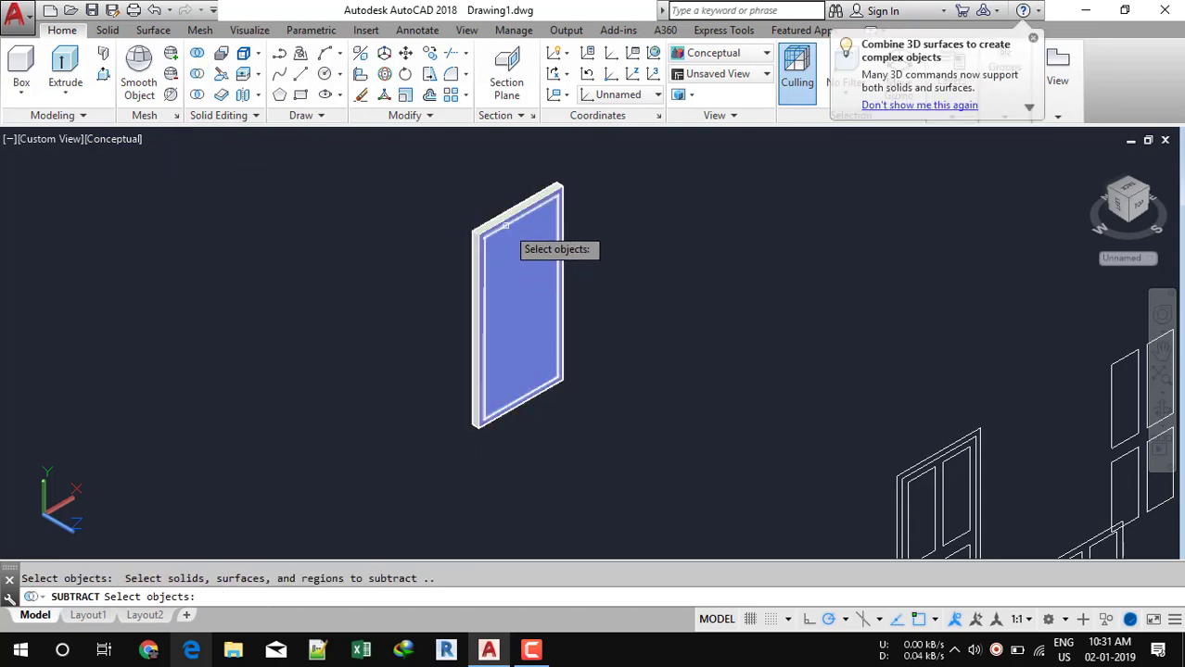
pyautogui.scroll(4, 506, 227)
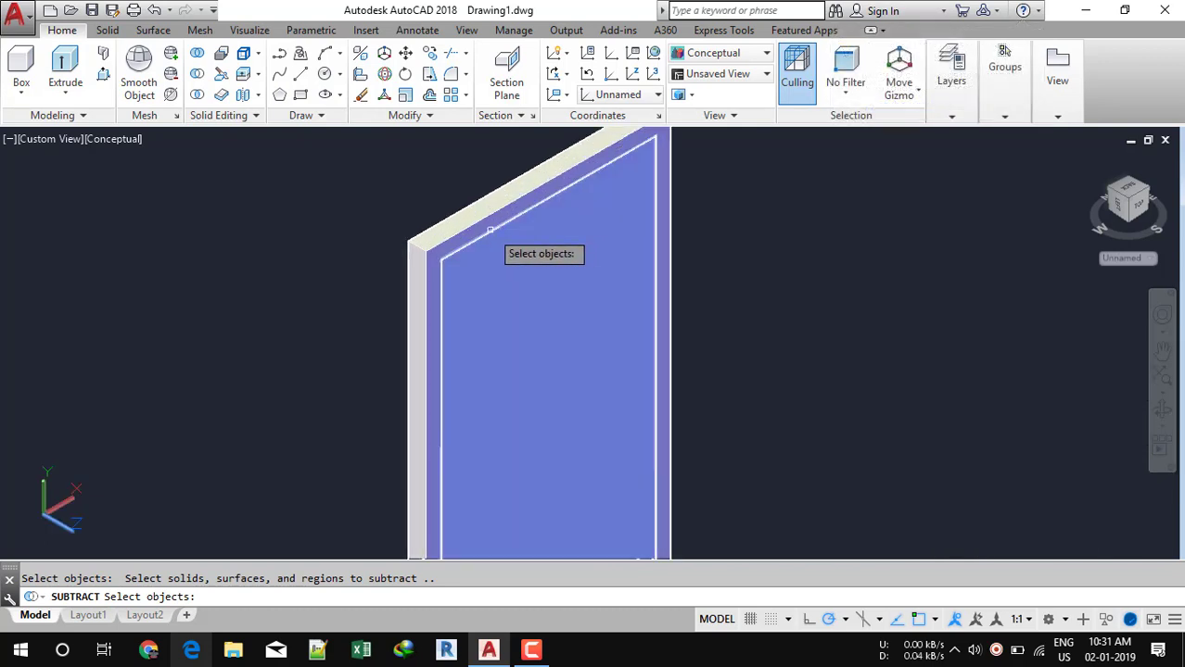
pyautogui.click(490, 229)
pyautogui.press('Return')
pyautogui.scroll(-6, 556, 260)
pyautogui.press('Escape')
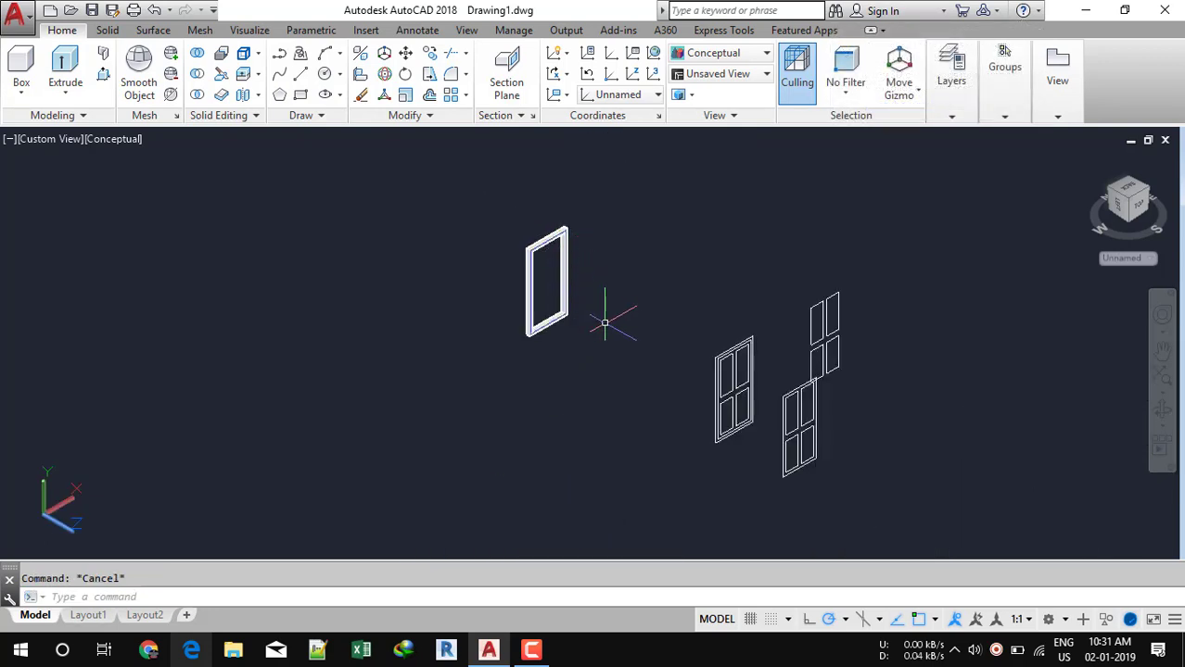
# Step: Extrude the copied inner frame outline together with its four panels by 2"
pyautogui.moveTo(604, 322); pyautogui.dragTo(570, 293, button='middle')
pyautogui.scroll(4, 808, 429)
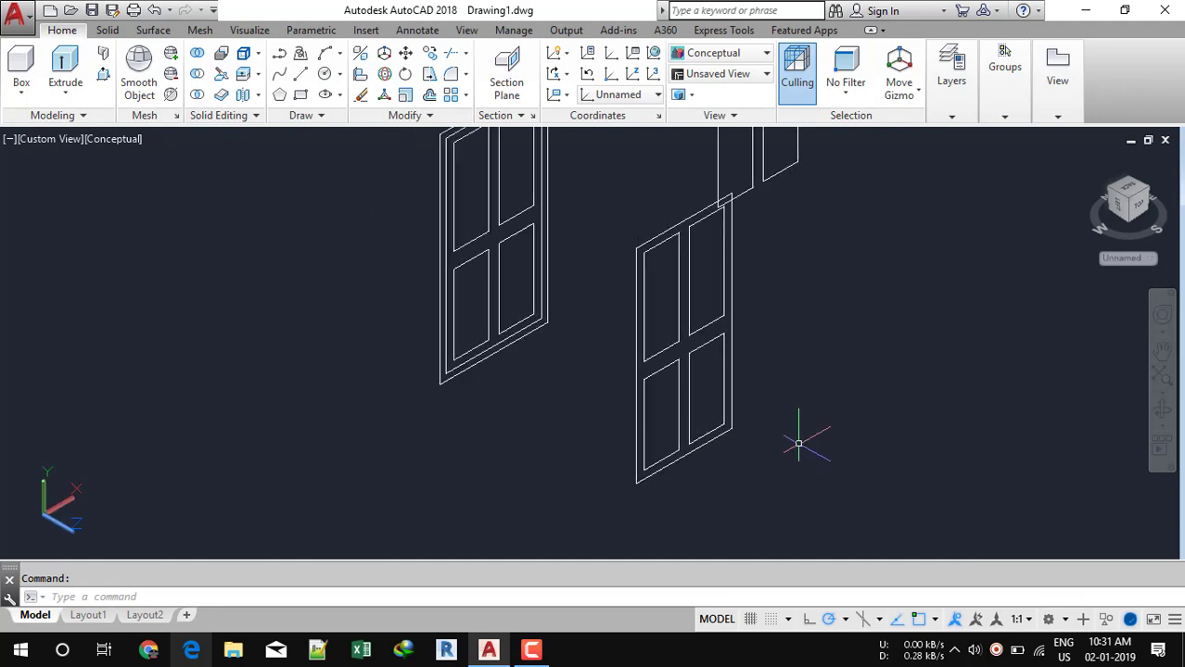
pyautogui.click(781, 468)
pyautogui.click(608, 250)
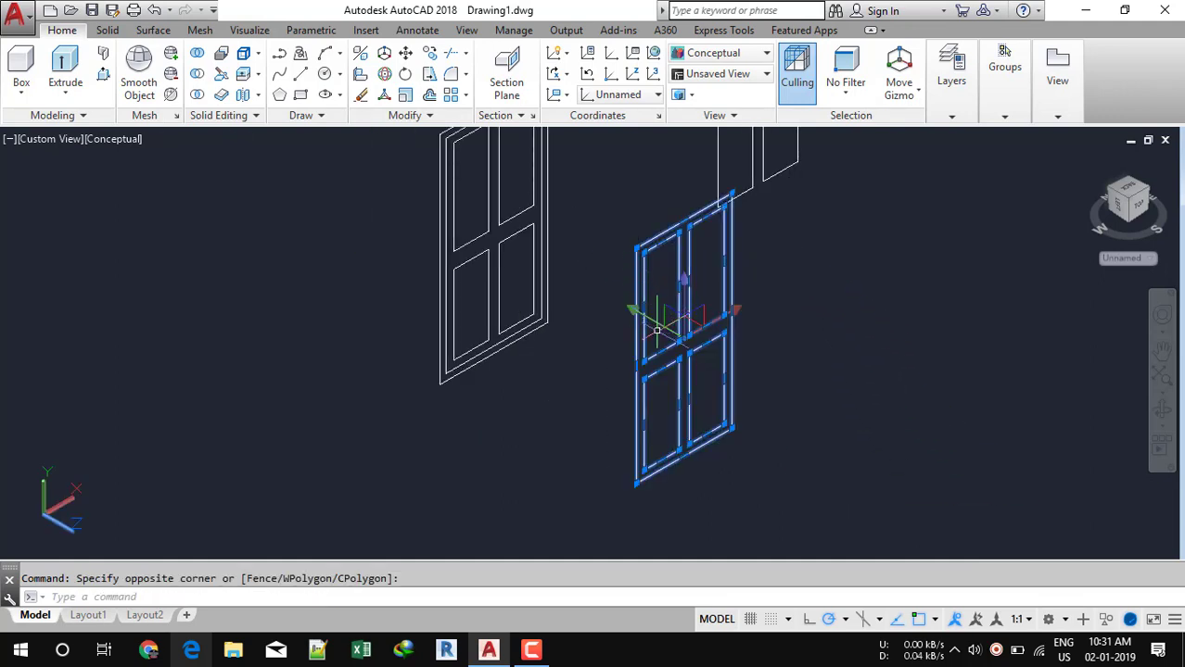
pyautogui.scroll(-2, 660, 332)
pyautogui.click(81, 79)
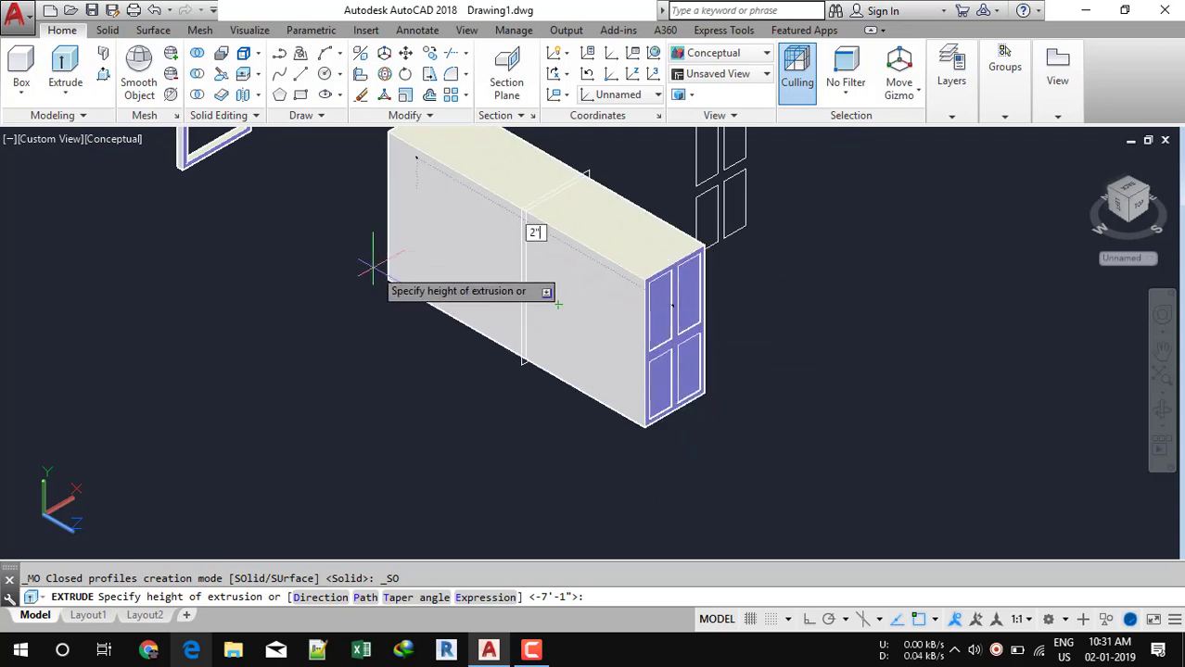
pyautogui.press('Return')
pyautogui.press('Escape')
pyautogui.scroll(2, 667, 305)
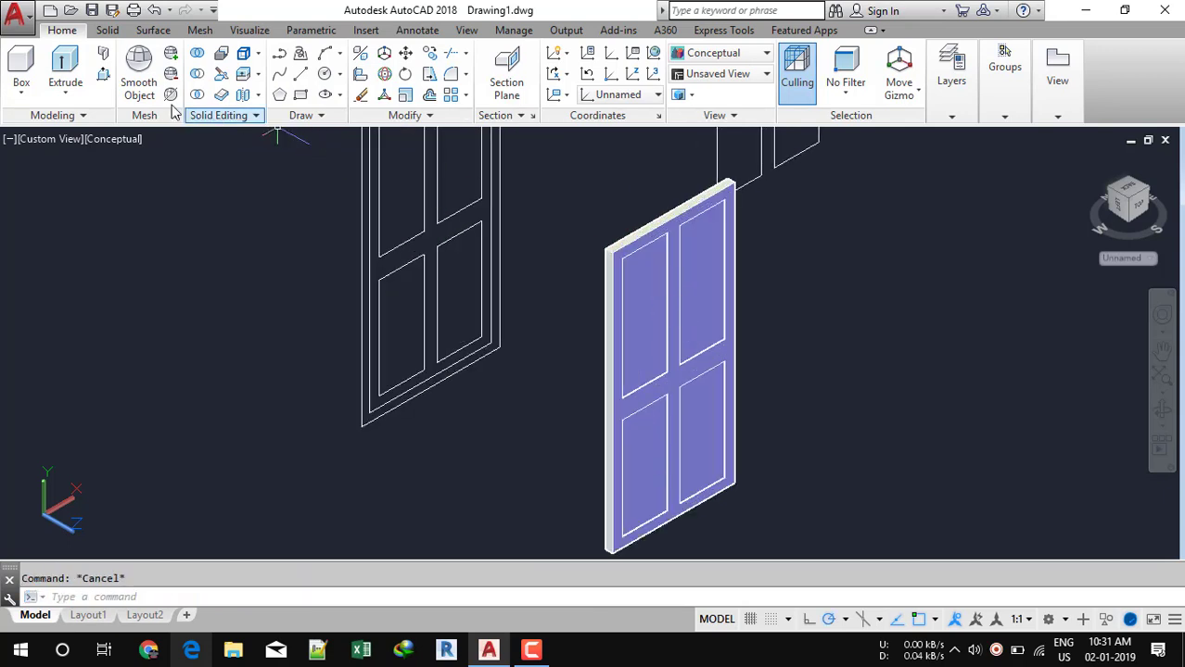
pyautogui.click(197, 74)
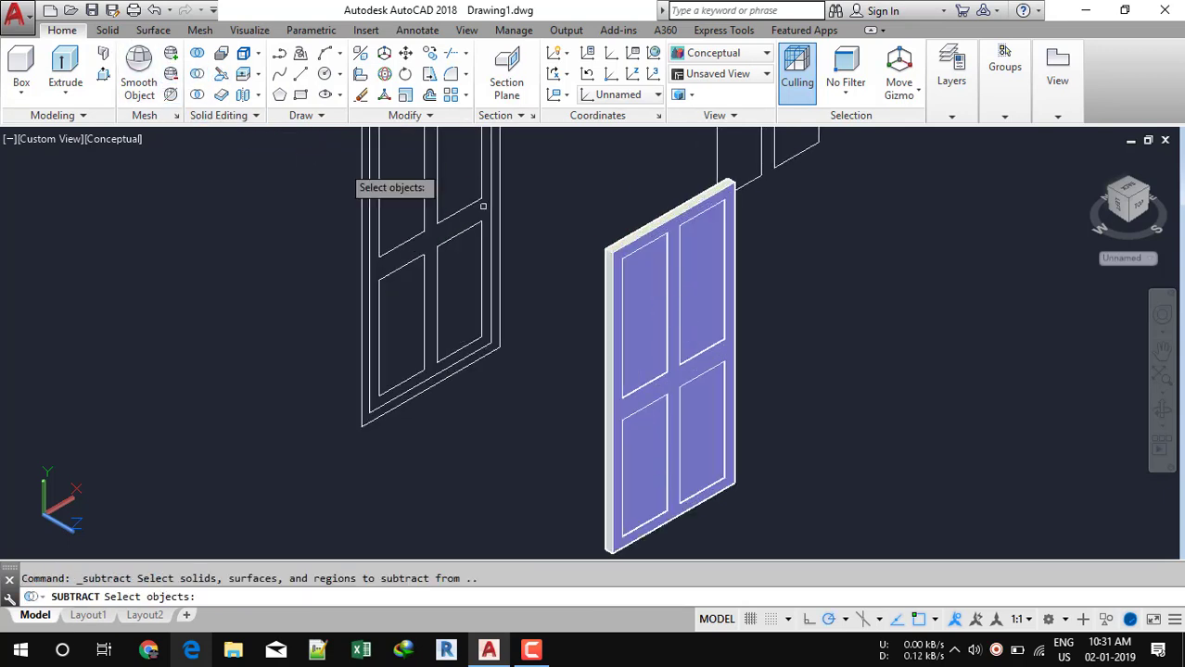
pyautogui.click(638, 258)
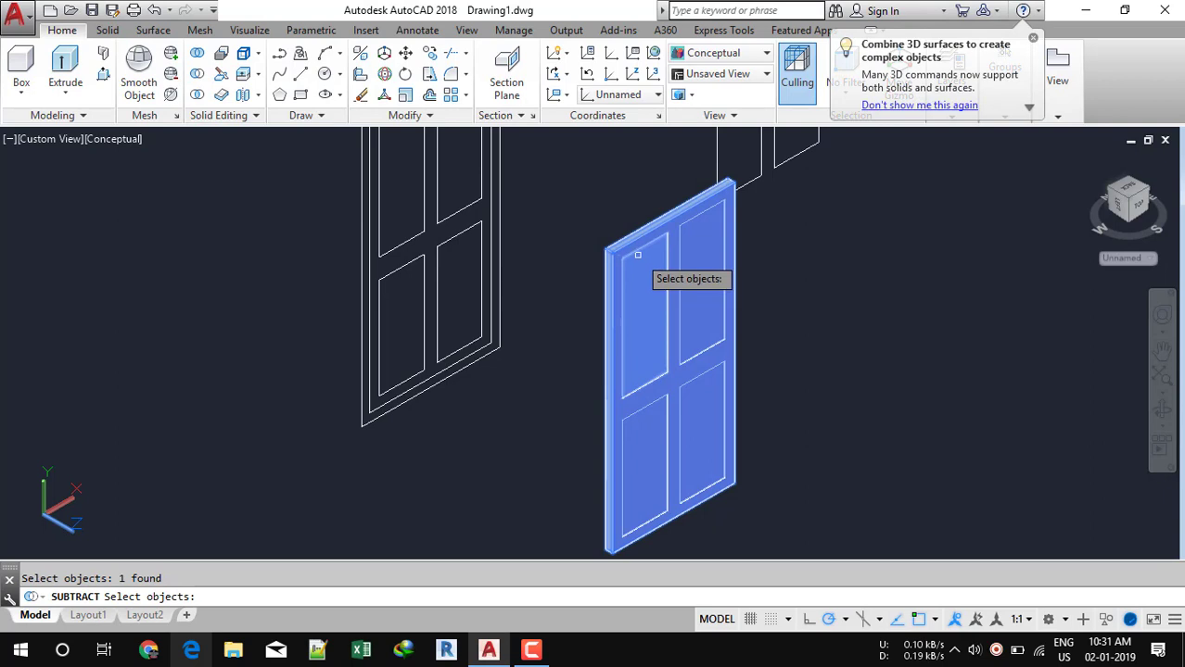
pyautogui.press('Escape')
# Step: Subtract the four panel solids from the extruded door leaf in 2D Wireframe, and return the display to the Conceptual visual style
pyautogui.click(129, 144)
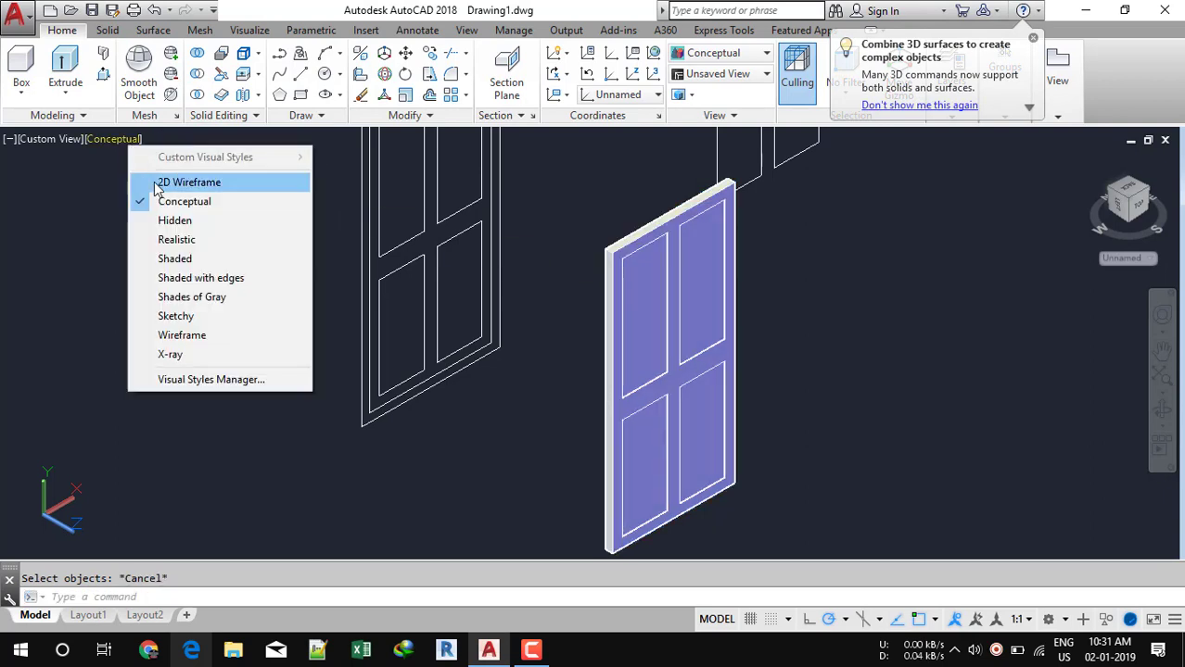
pyautogui.click(165, 181)
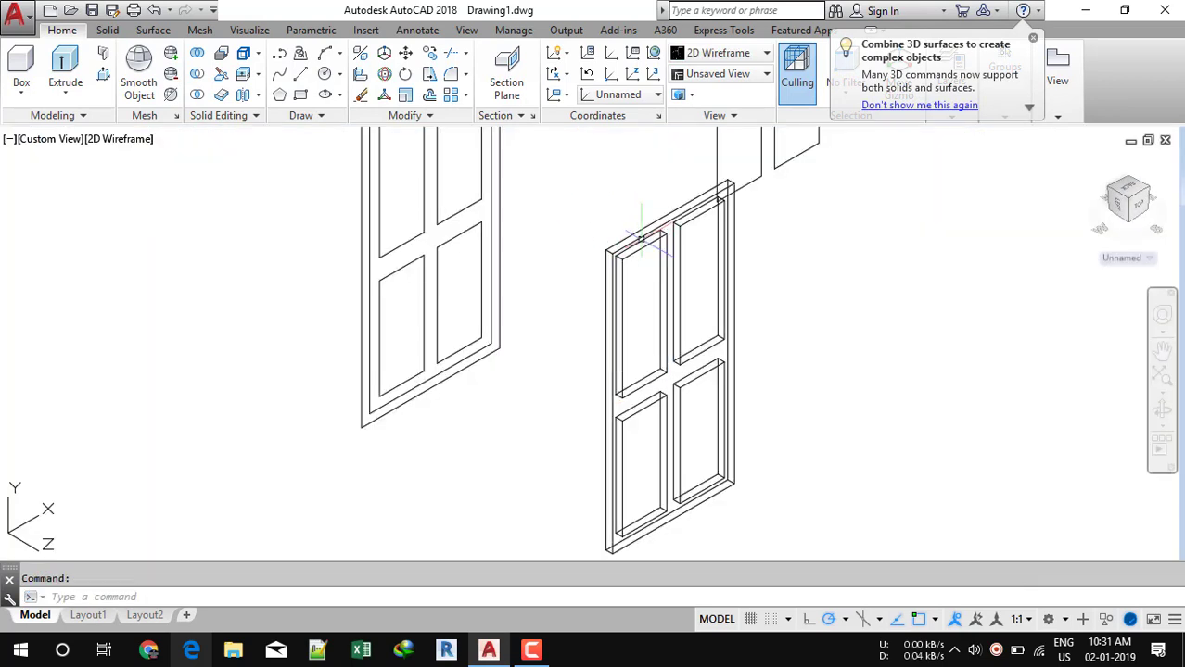
pyautogui.click(196, 74)
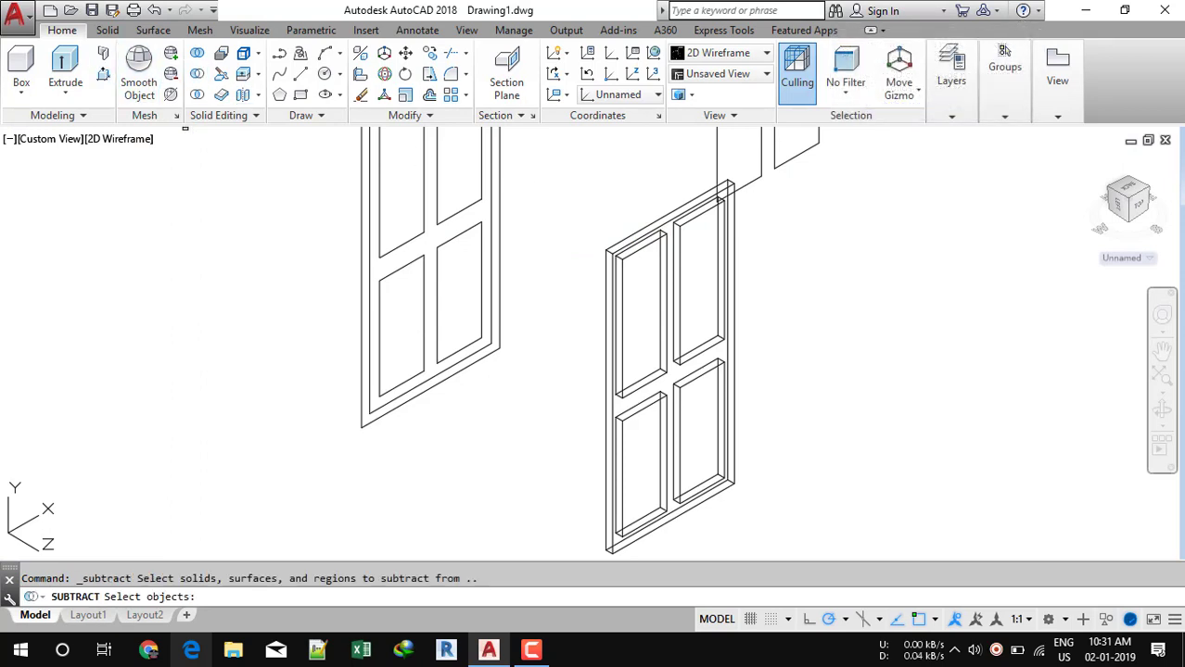
pyautogui.click(666, 216)
pyautogui.press('Return')
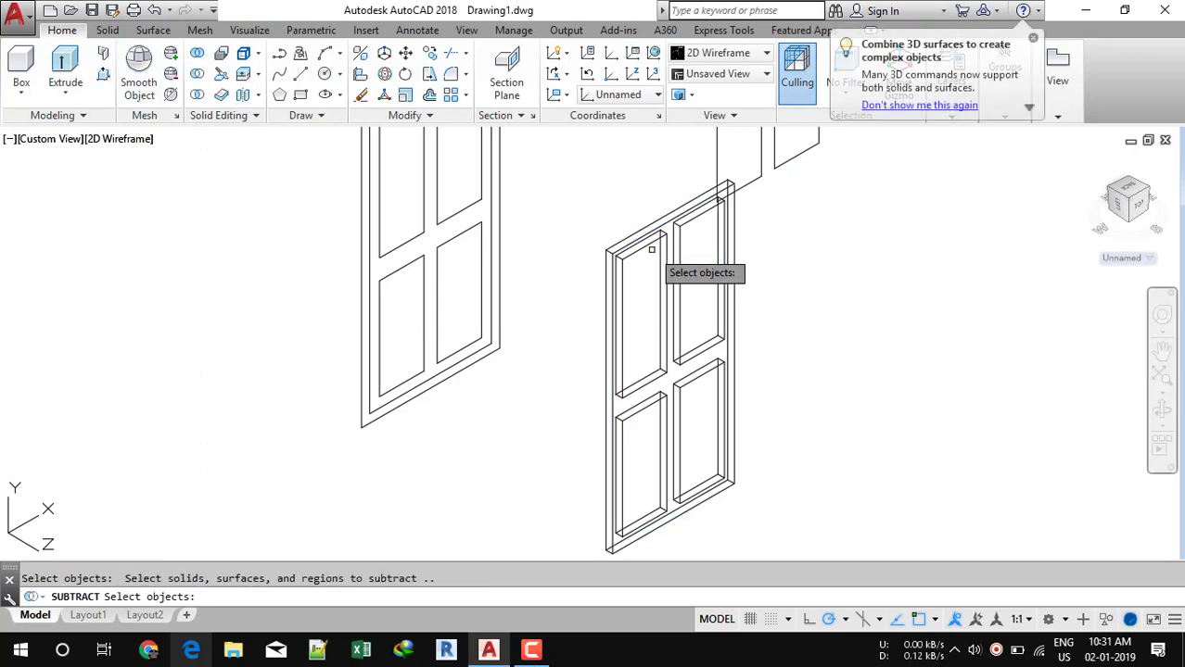
pyautogui.click(691, 401)
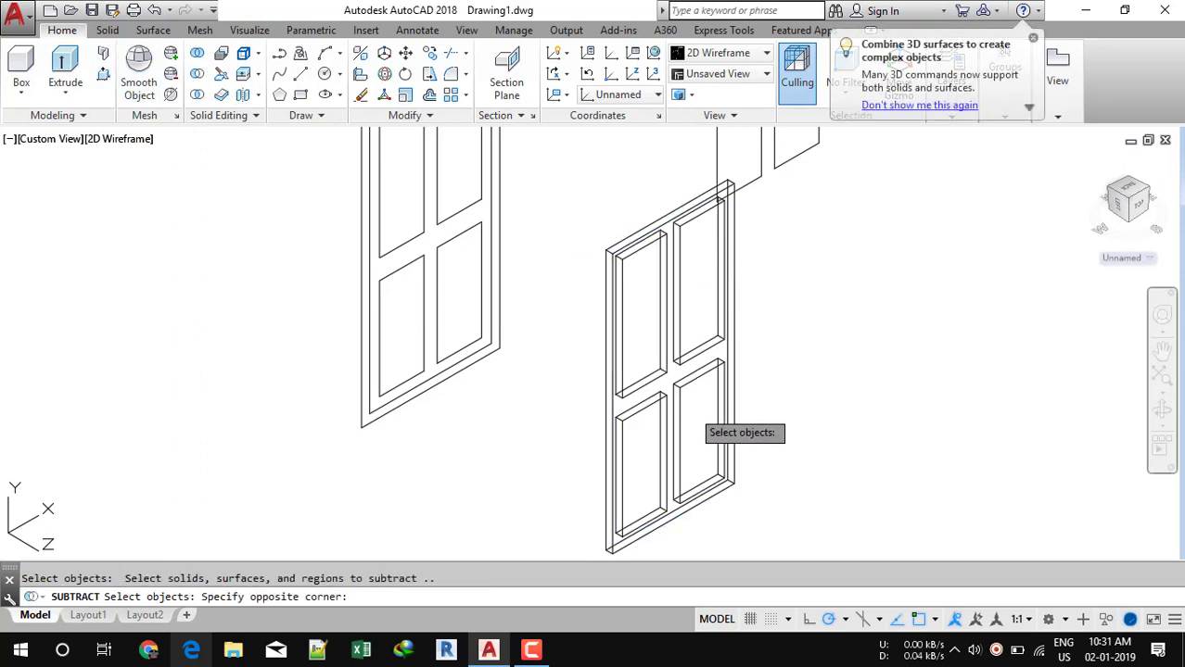
pyautogui.click(652, 342)
pyautogui.press('Escape')
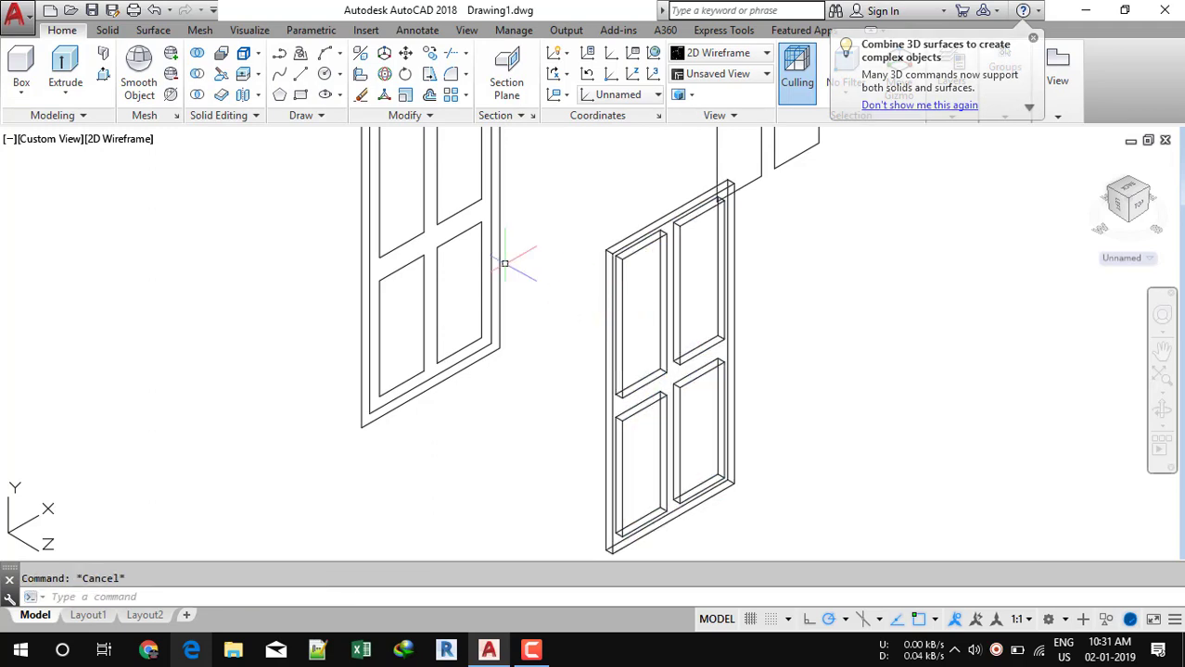
pyautogui.click(131, 145)
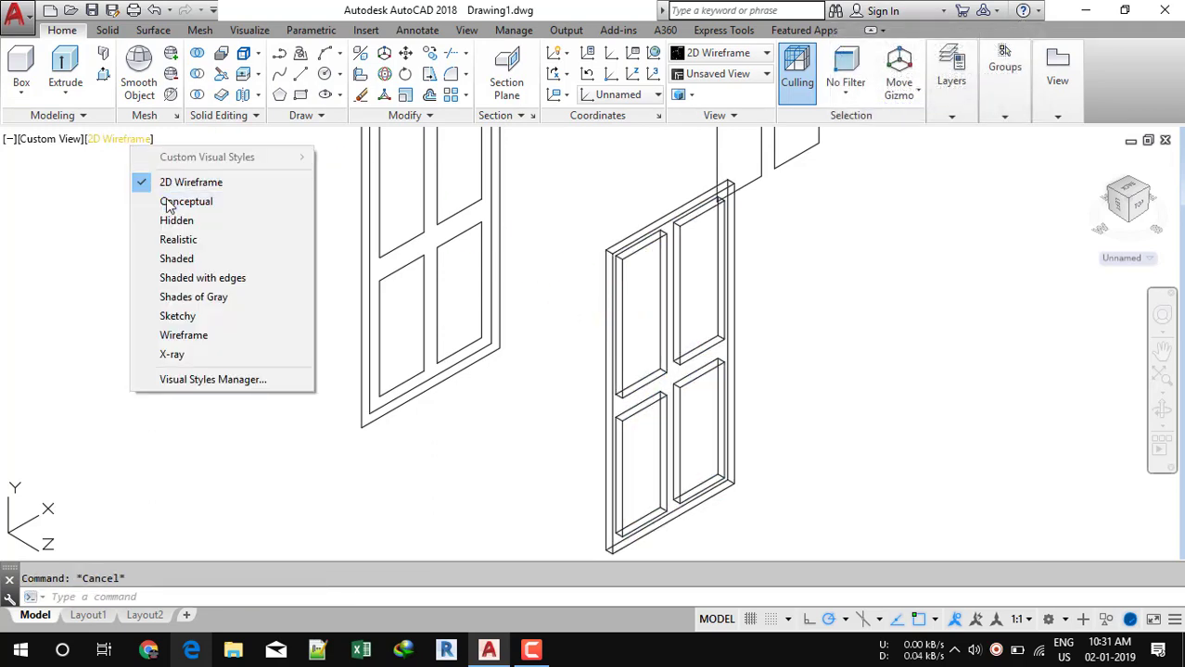
pyautogui.click(167, 200)
# Step: Extrude the four separately copied panel outlines by 1"
pyautogui.scroll(-3, 704, 334)
pyautogui.scroll(-2, 775, 307)
pyautogui.moveTo(804, 309); pyautogui.dragTo(742, 330, button='middle')
pyautogui.scroll(3, 762, 288)
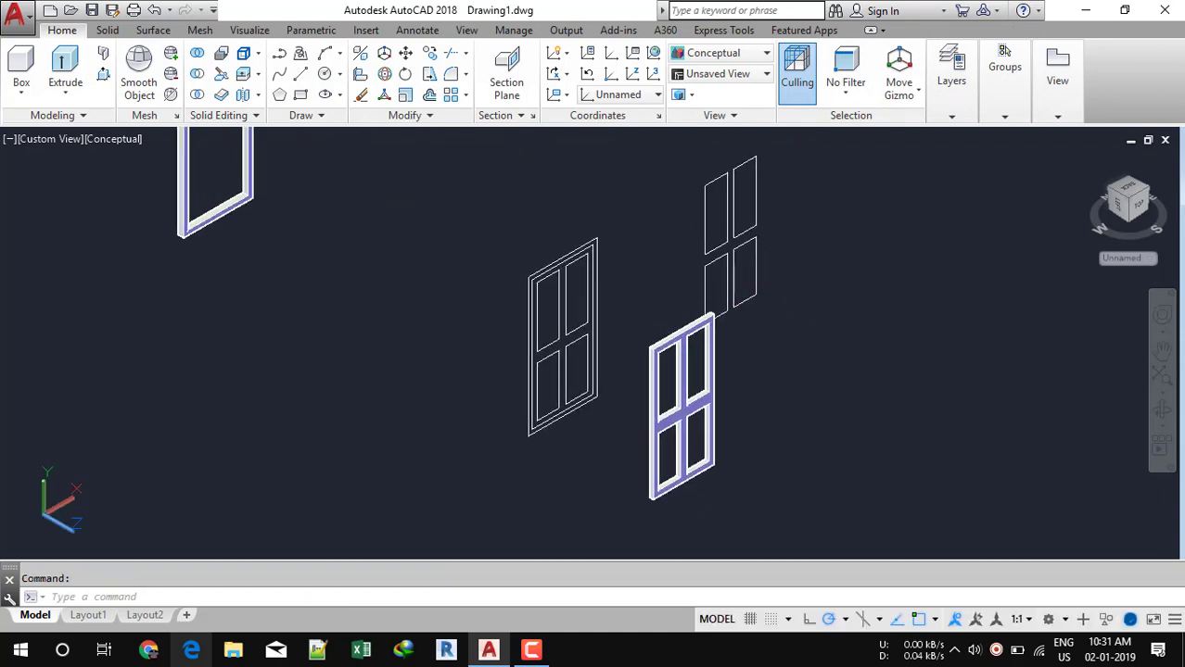
pyautogui.moveTo(758, 281); pyautogui.dragTo(753, 321, button='middle')
pyautogui.click(671, 169)
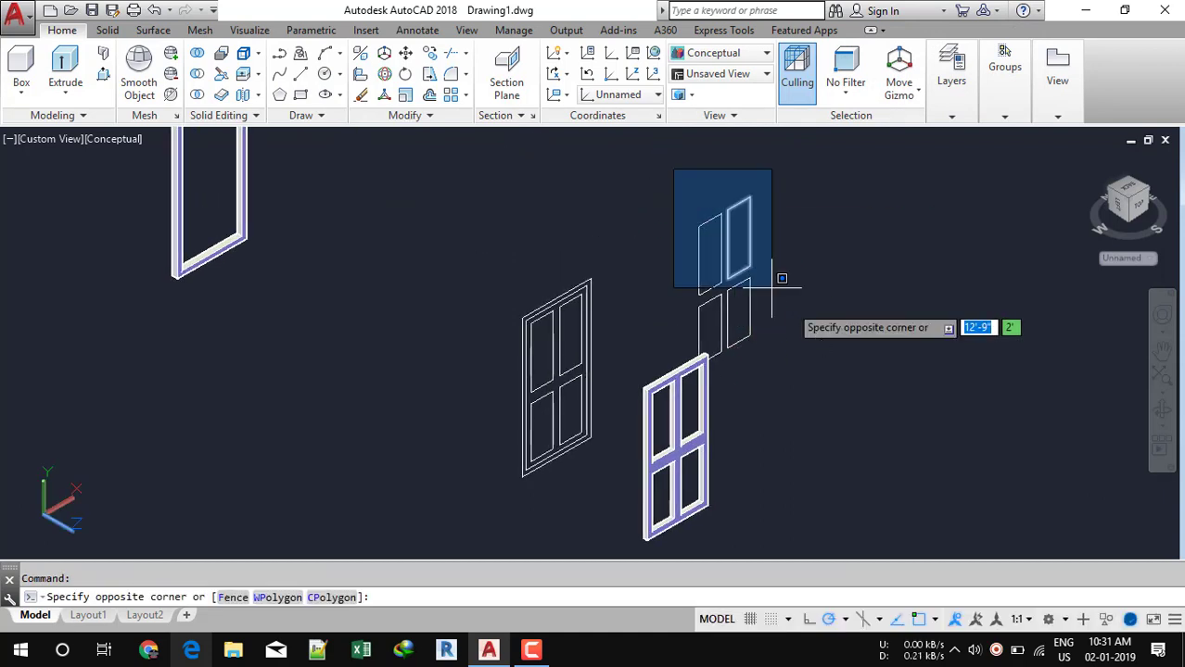
pyautogui.click(819, 387)
pyautogui.moveTo(794, 372)
pyautogui.mouseDown(button='middle')
pyautogui.moveTo(780, 405)
pyautogui.moveTo(717, 401)
pyautogui.mouseUp(button='middle')
pyautogui.scroll(3, 716, 400)
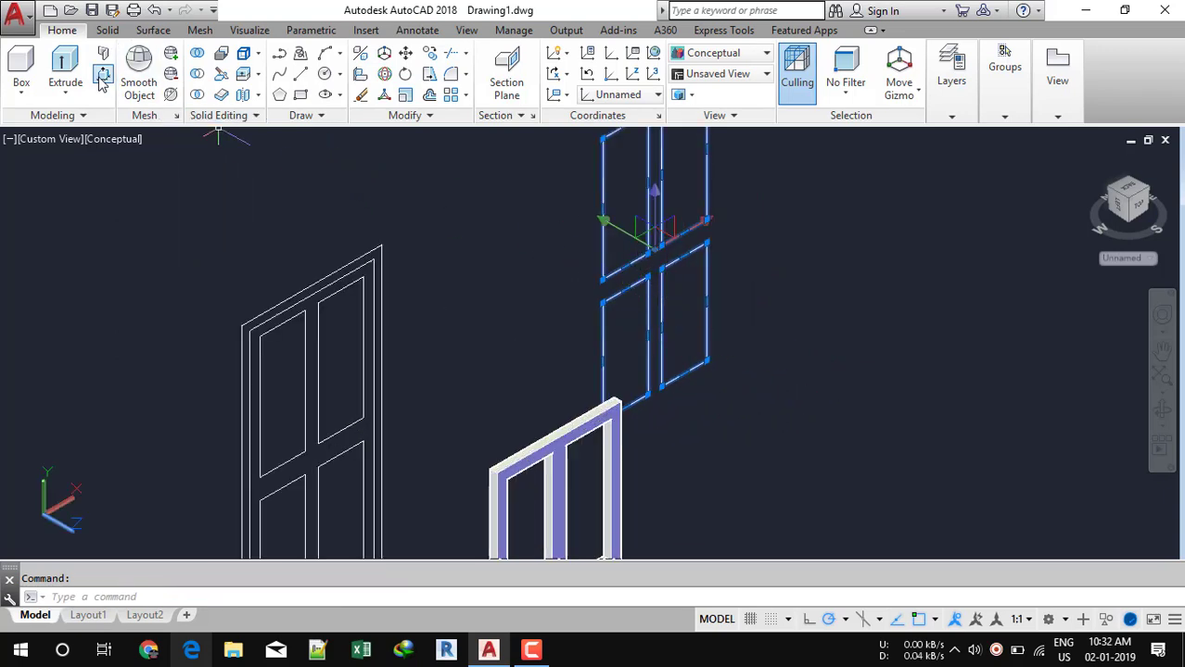
pyautogui.click(65, 67)
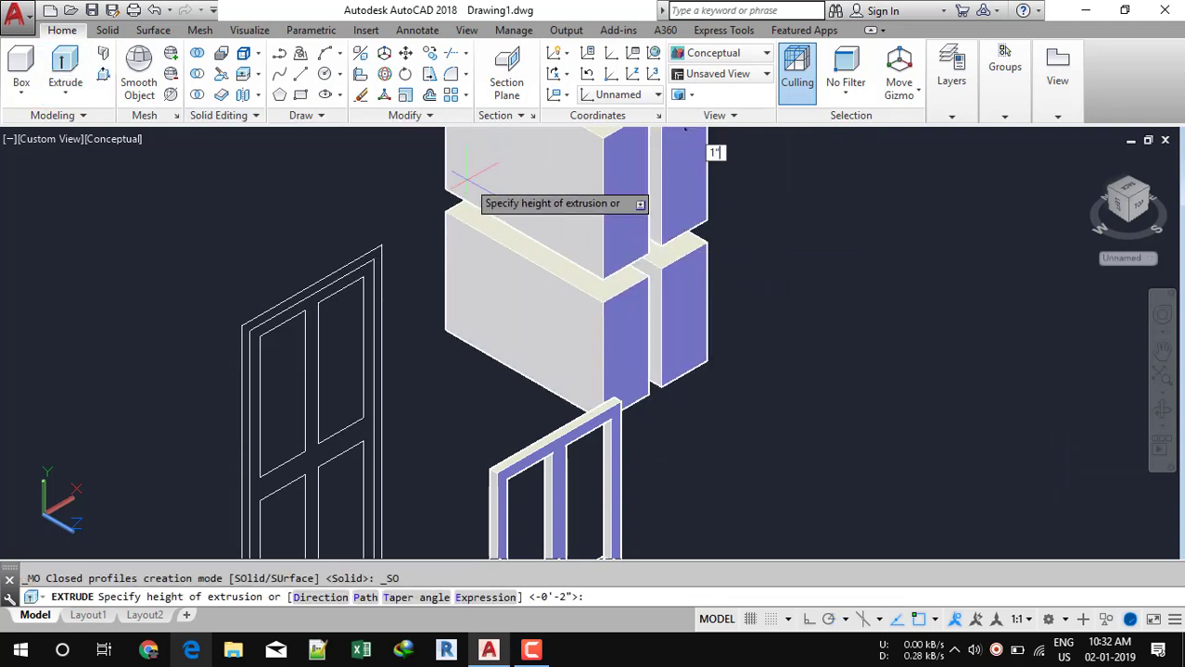
pyautogui.press('Return')
pyautogui.press('Escape')
pyautogui.scroll(-5, 649, 250)
pyautogui.click(825, 314)
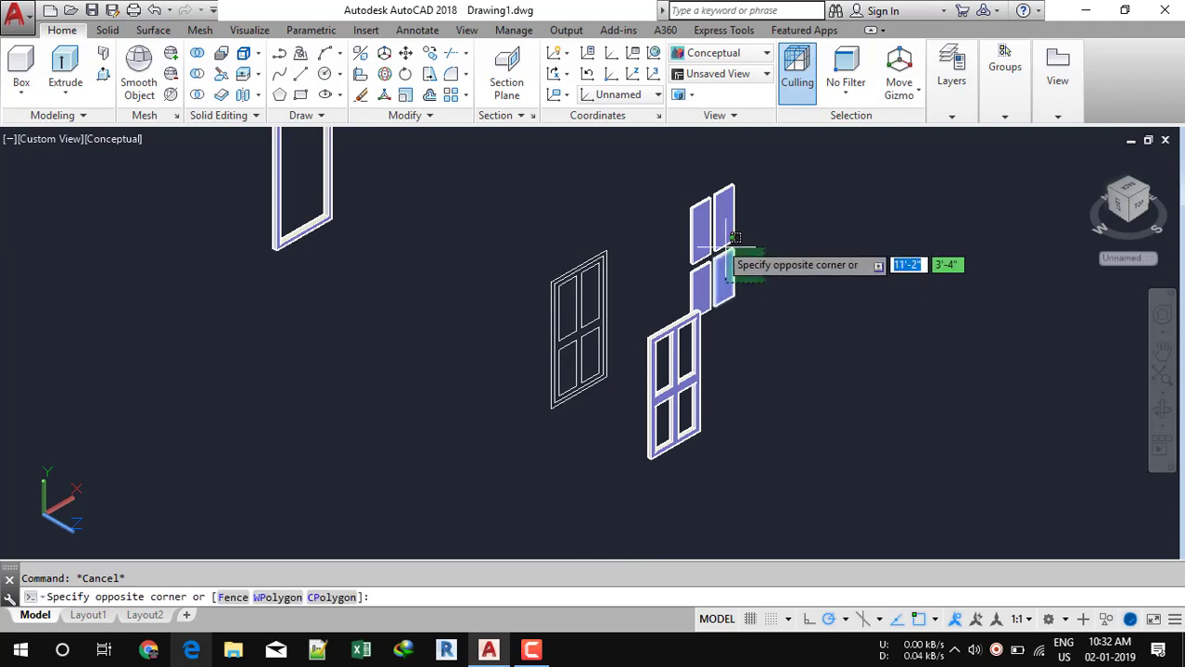
pyautogui.click(634, 161)
pyautogui.press('Escape')
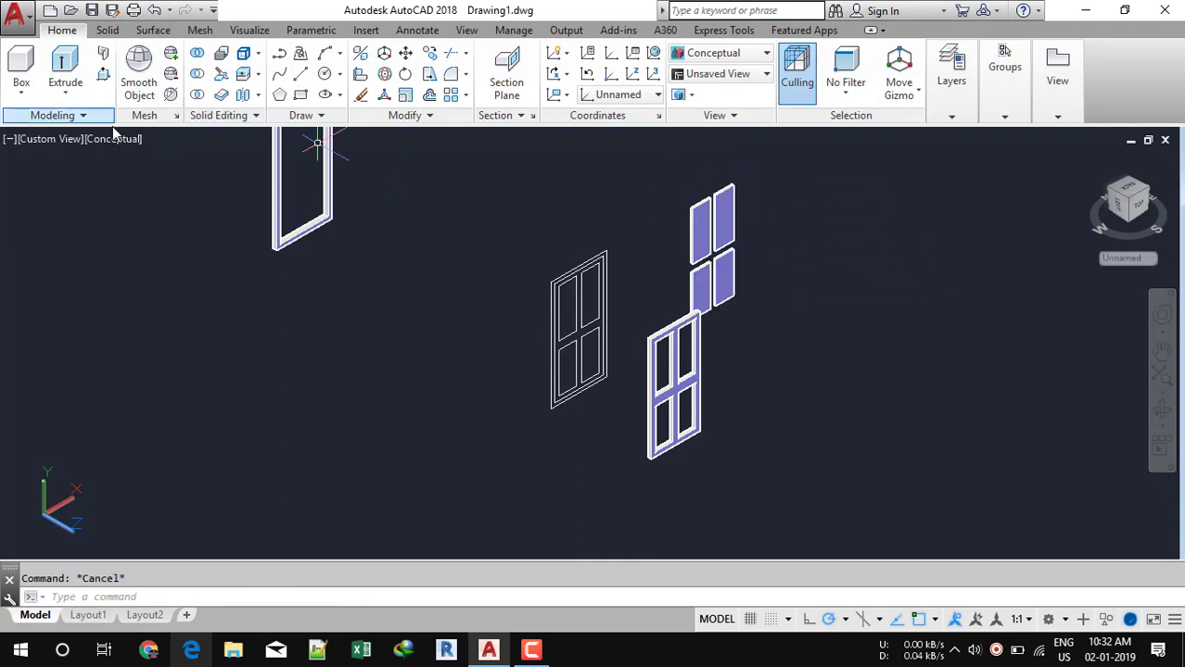
# Step: In 2D Wireframe, move the four extruded panels by an upper corner to the midpoint of the matching leaf opening's corner edge
pyautogui.click(115, 139)
pyautogui.click(186, 181)
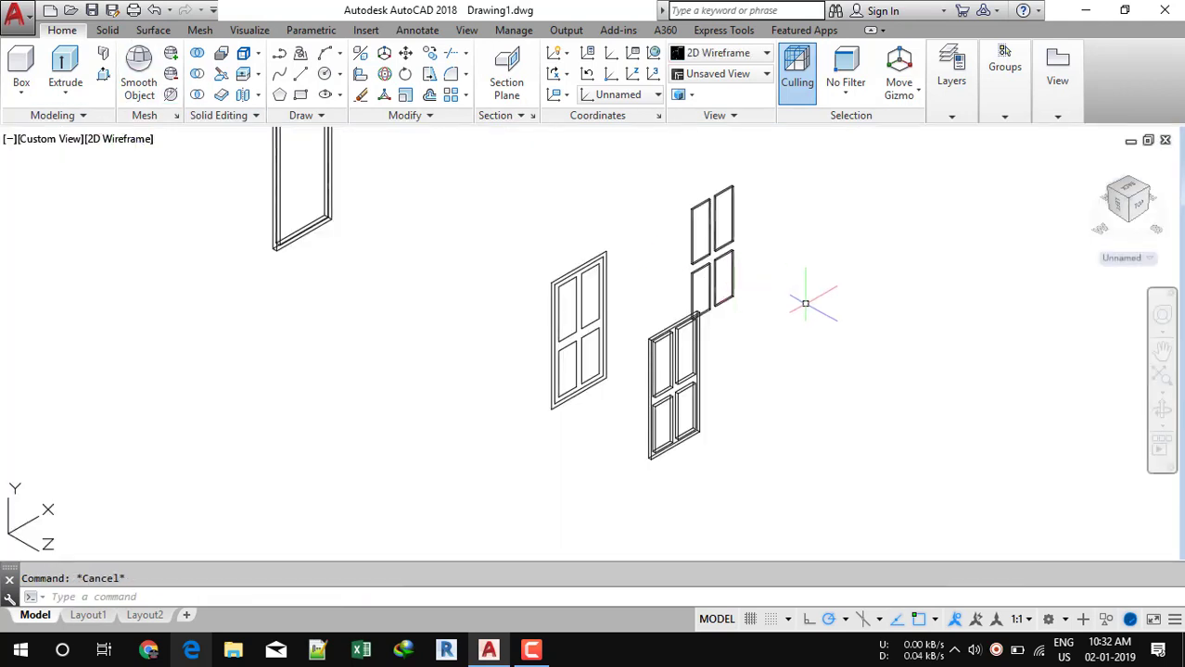
pyautogui.click(777, 272)
pyautogui.click(627, 173)
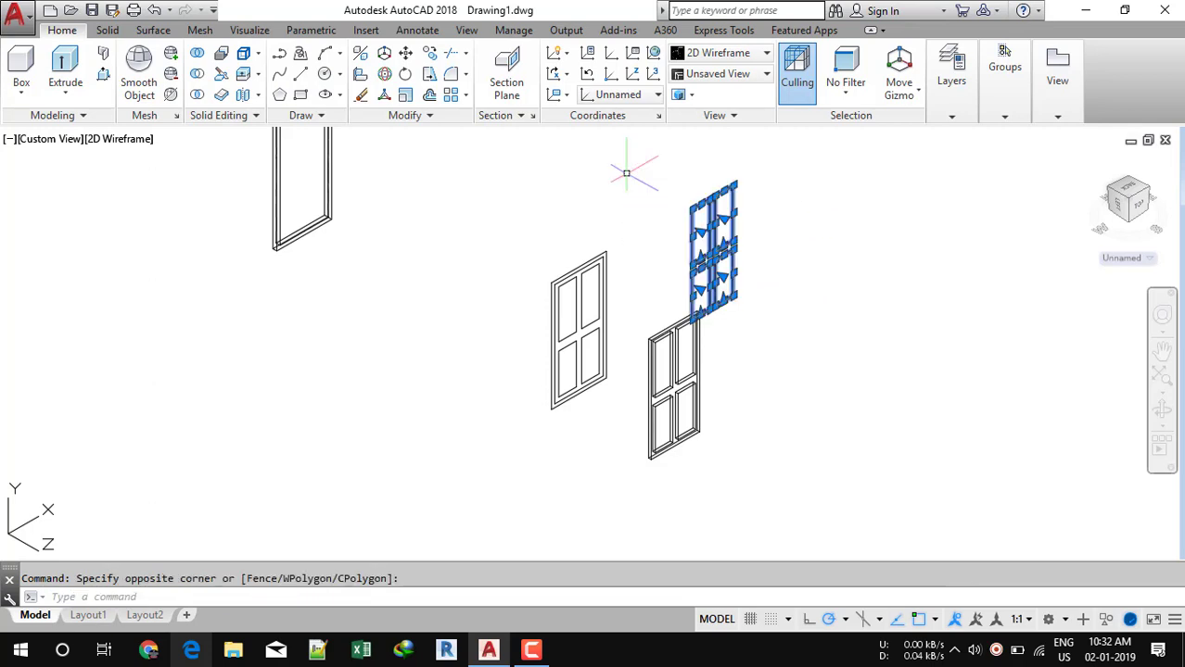
pyautogui.write('m')
pyautogui.press('Return')
pyautogui.scroll(5, 728, 185)
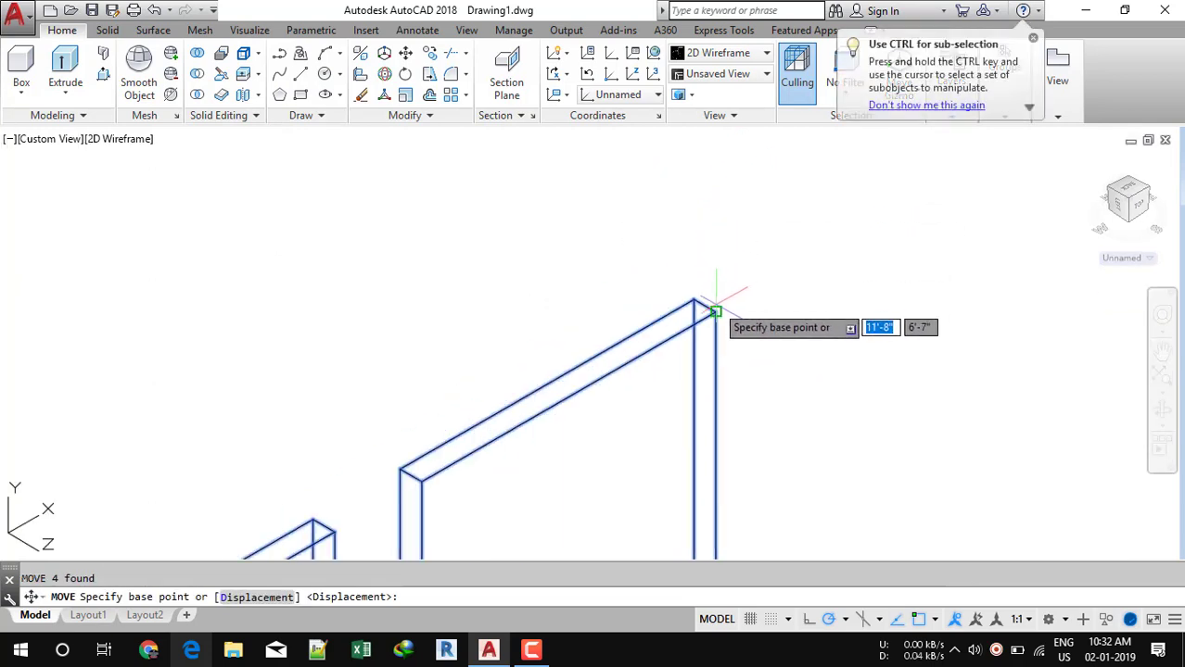
pyautogui.click(716, 311)
pyautogui.scroll(-5, 728, 167)
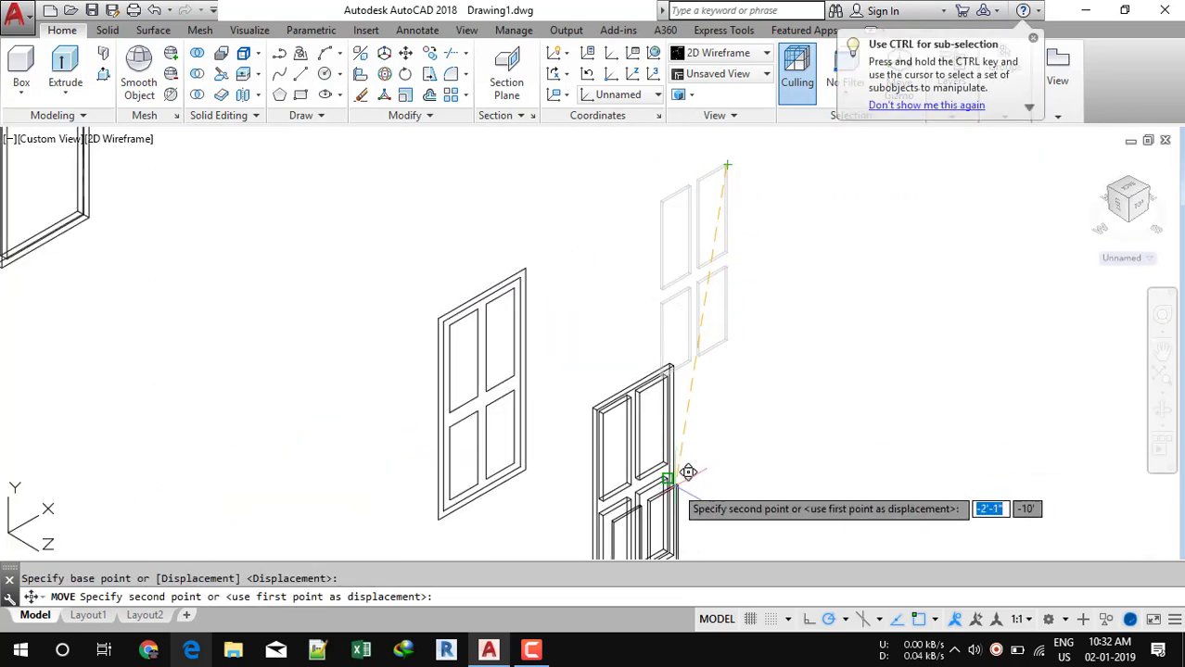
pyautogui.scroll(6, 687, 472)
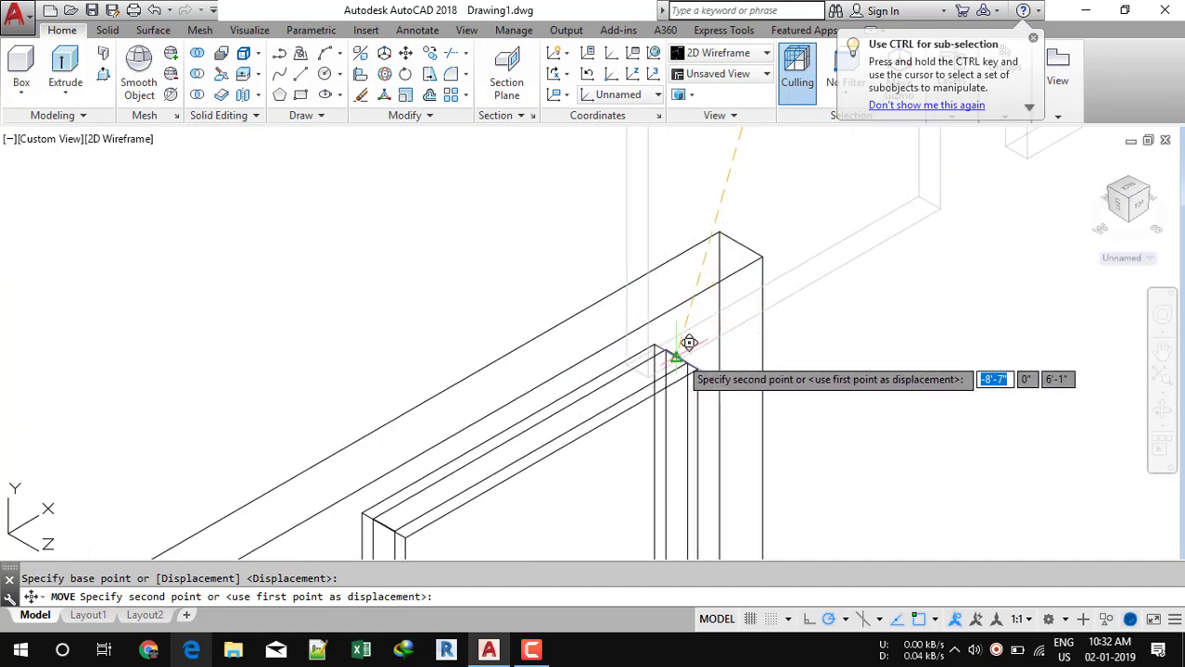
pyautogui.scroll(-8, 689, 343)
pyautogui.press('Escape')
# Step: Move the door leaf together with its four panels by its upper corner into the hollow door frame
pyautogui.click(808, 435)
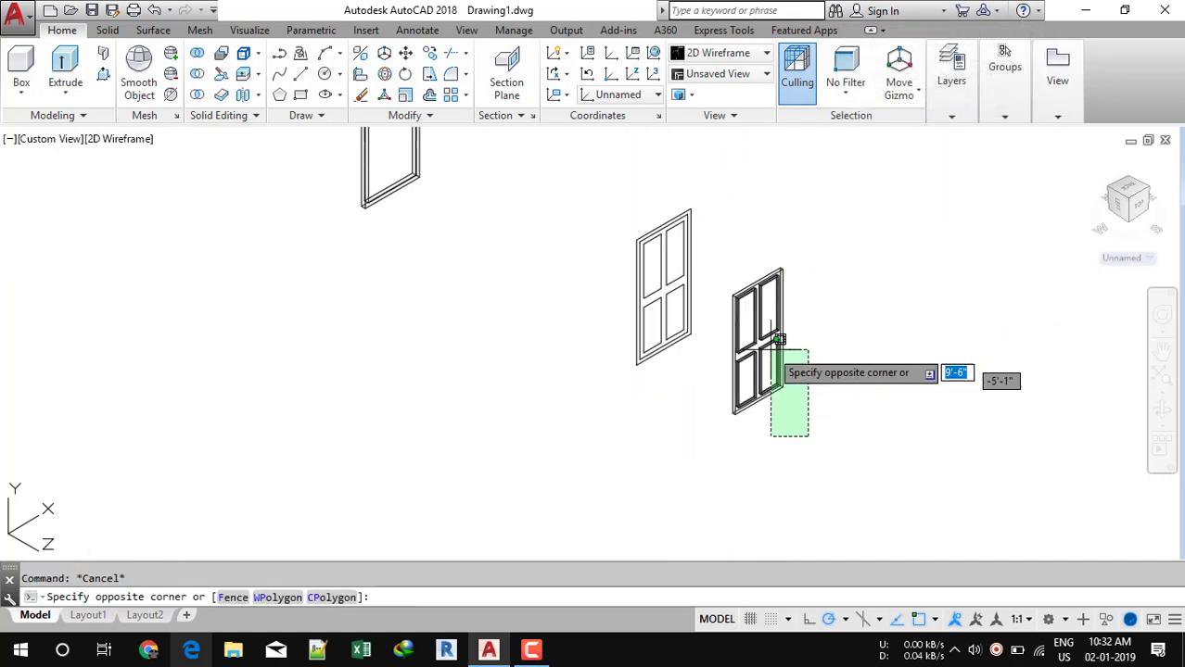
pyautogui.click(729, 266)
pyautogui.write('m')
pyautogui.press('Return')
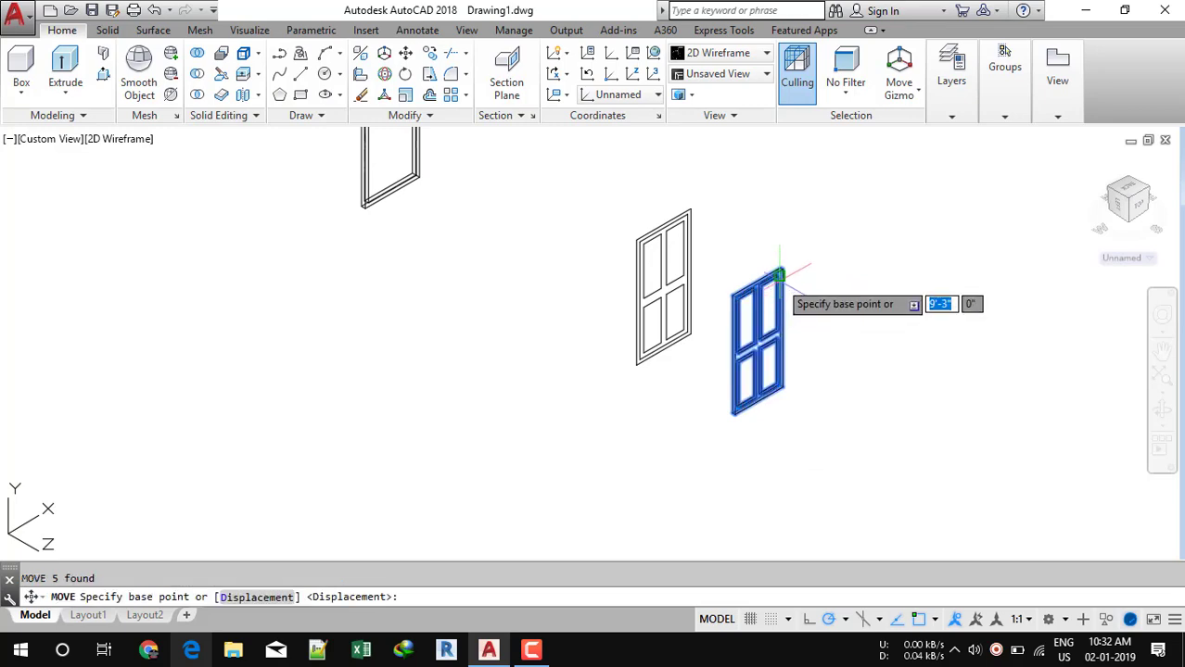
pyautogui.scroll(6, 777, 295)
pyautogui.click(735, 330)
pyautogui.scroll(-6, 824, 306)
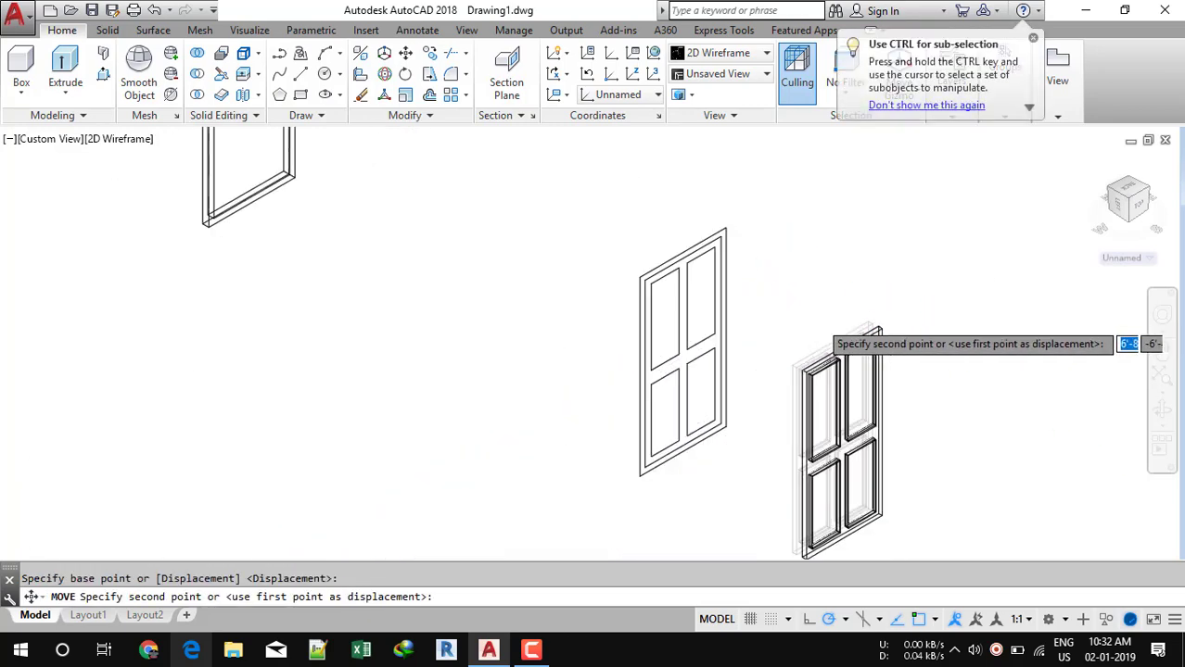
pyautogui.scroll(6, 607, 169)
pyautogui.scroll(2, 519, 190)
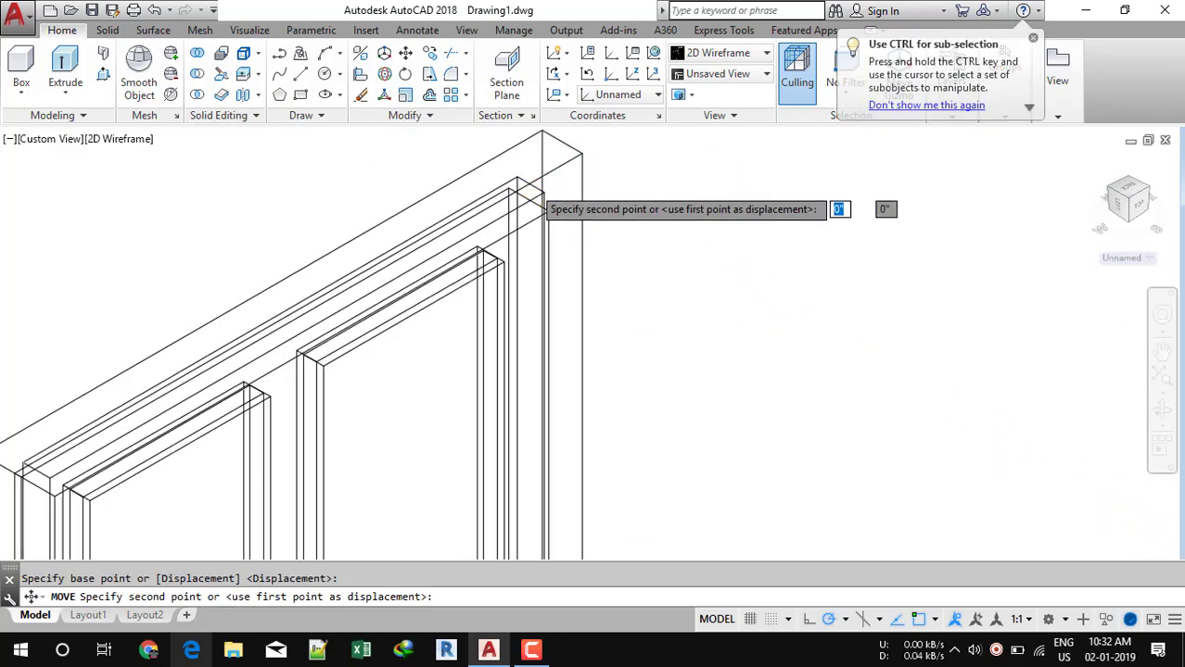
pyautogui.click(515, 201)
pyautogui.scroll(-5, 741, 246)
pyautogui.scroll(-4, 749, 247)
pyautogui.press('Escape')
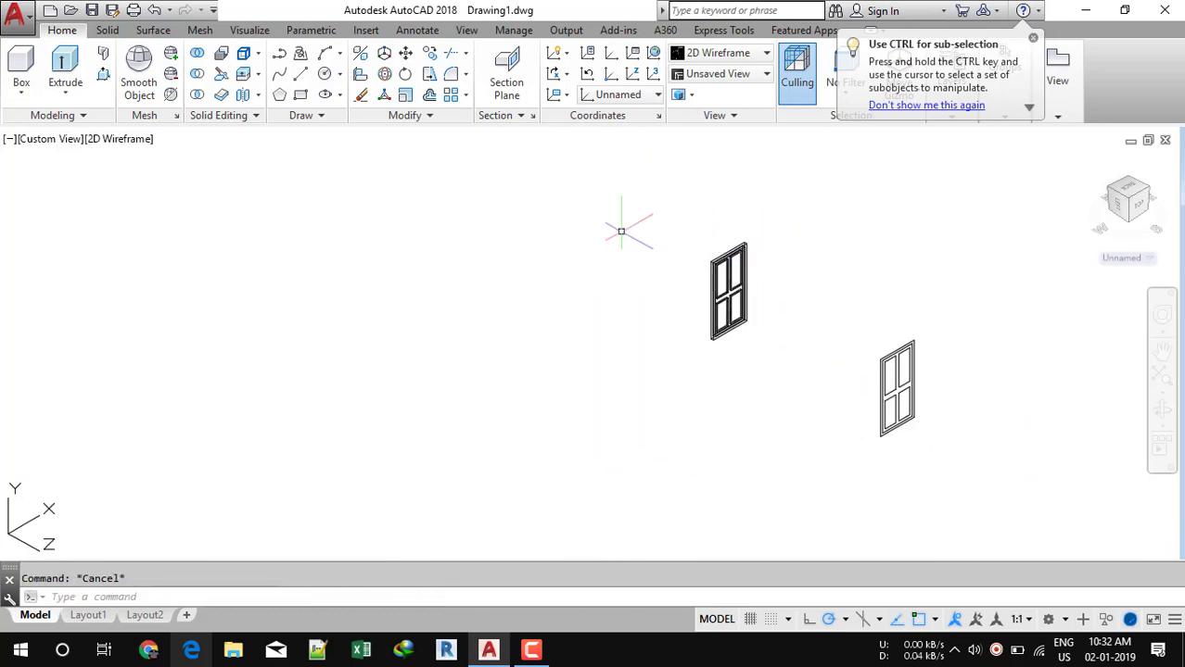
# Step: Display the model in the Conceptual visual style and erase the original flat door outlines beside the assembled door
pyautogui.click(122, 140)
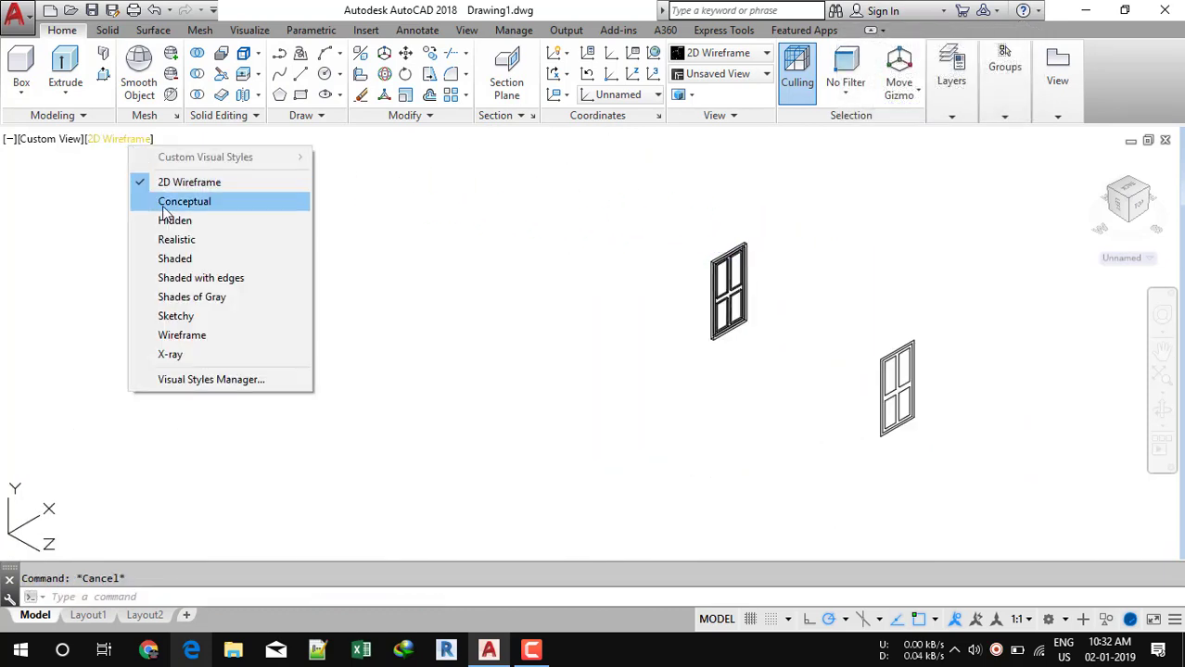
pyautogui.click(165, 203)
pyautogui.click(840, 322)
pyautogui.click(959, 474)
pyautogui.write('e')
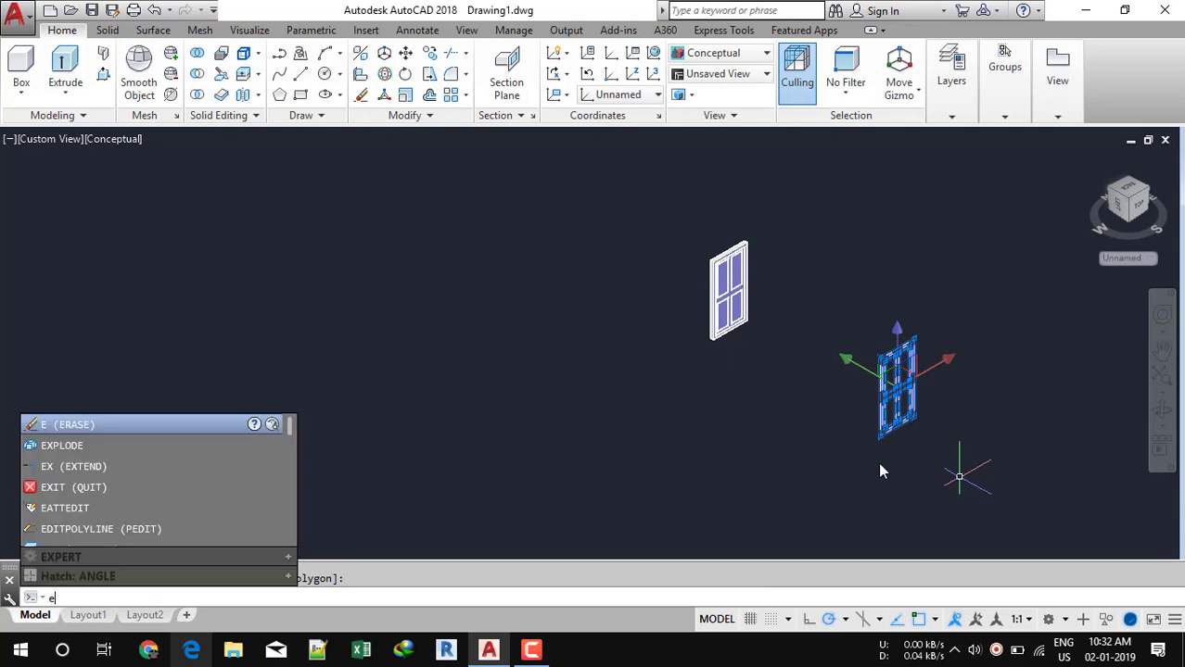
pyautogui.write('e')
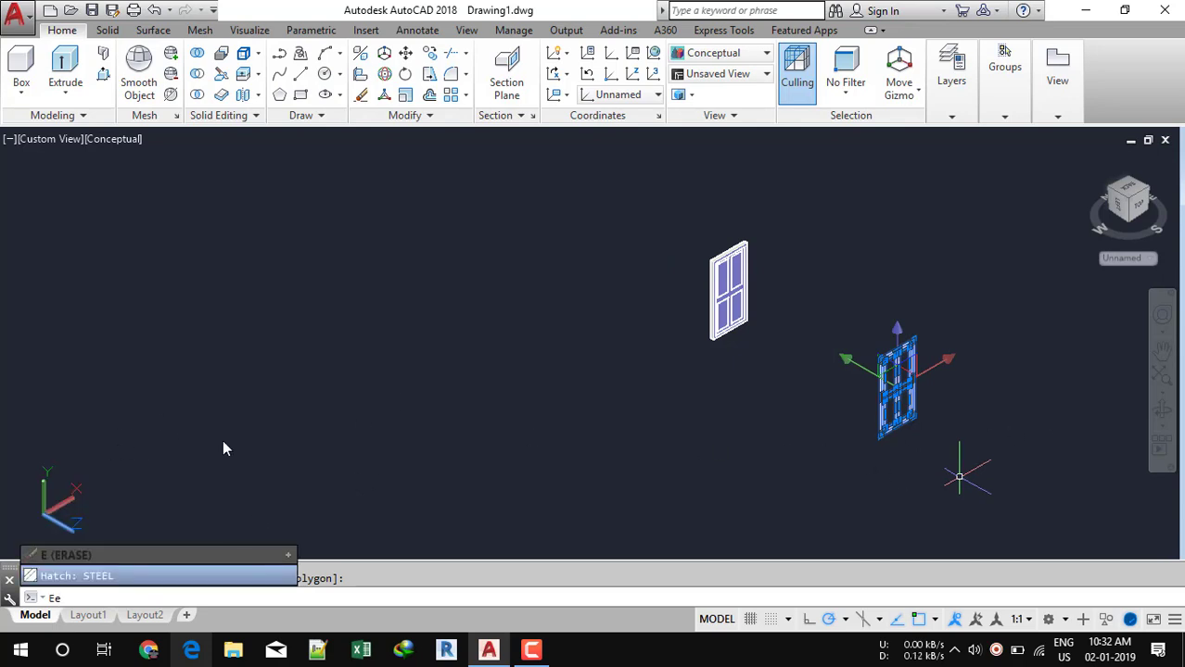
pyautogui.click(361, 94)
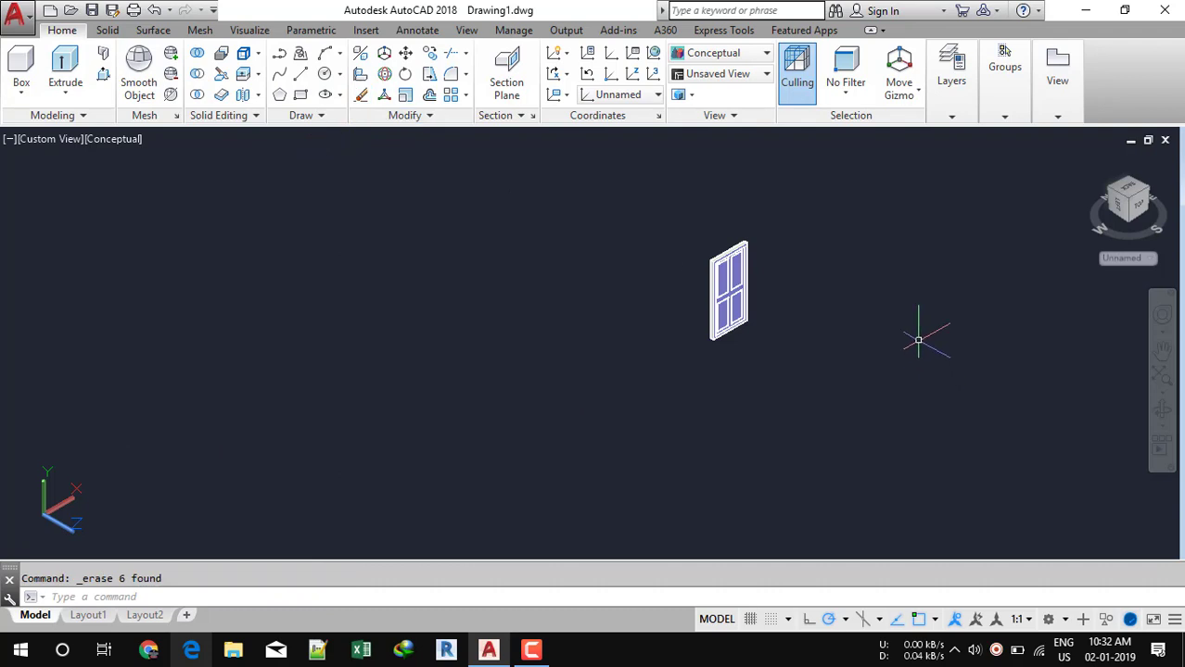
# Step: Display the assembled door in the Realistic visual style
pyautogui.scroll(4, 797, 286)
pyautogui.moveTo(727, 326)
pyautogui.mouseDown(button='middle')
pyautogui.moveTo(745, 419)
pyautogui.moveTo(747, 321)
pyautogui.mouseUp(button='middle')
pyautogui.scroll(2, 746, 384)
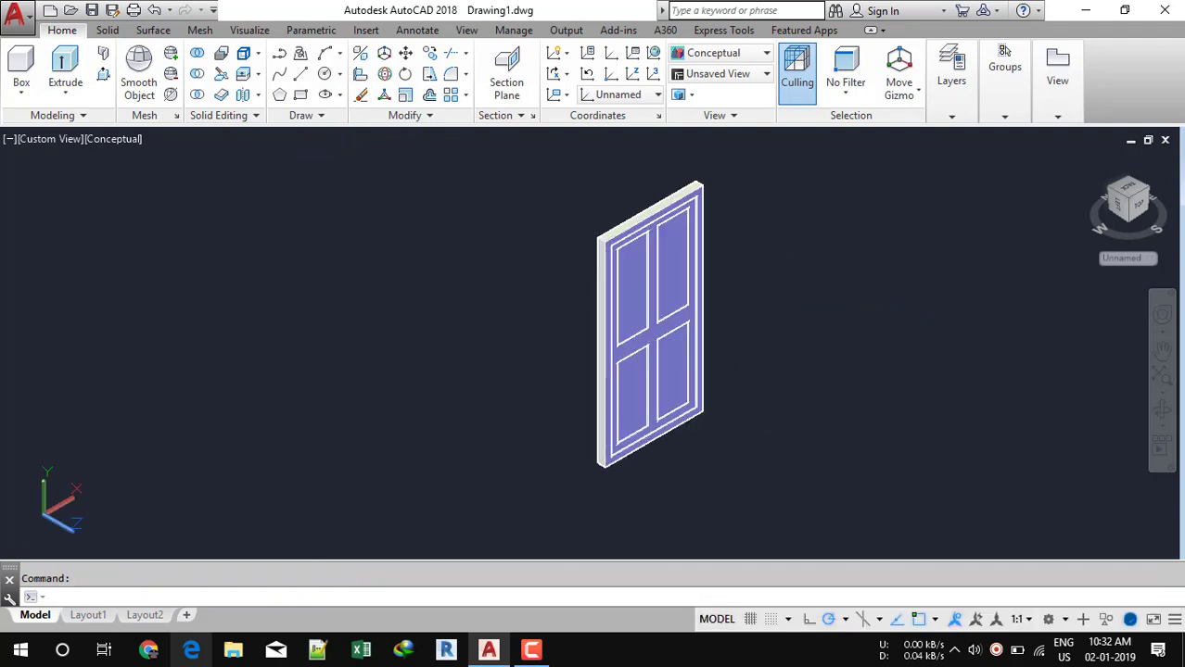
pyautogui.click(134, 143)
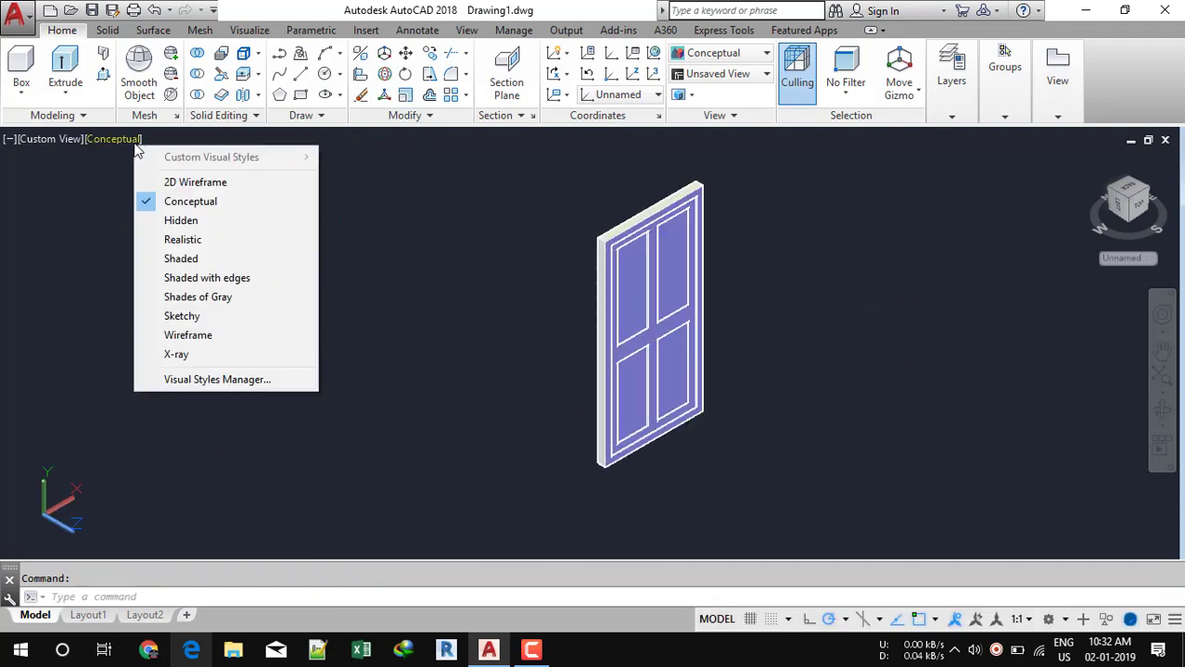
pyautogui.click(172, 239)
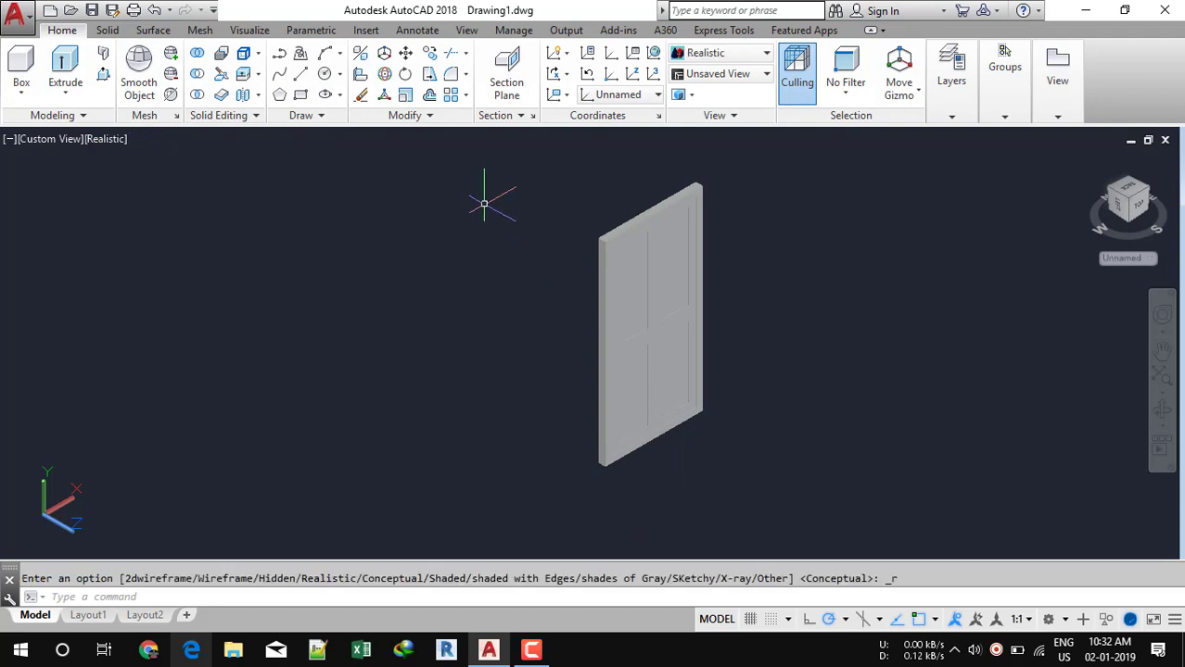
# Step: Open the Materials Browser and search its materials for "wood"
pyautogui.click(512, 30)
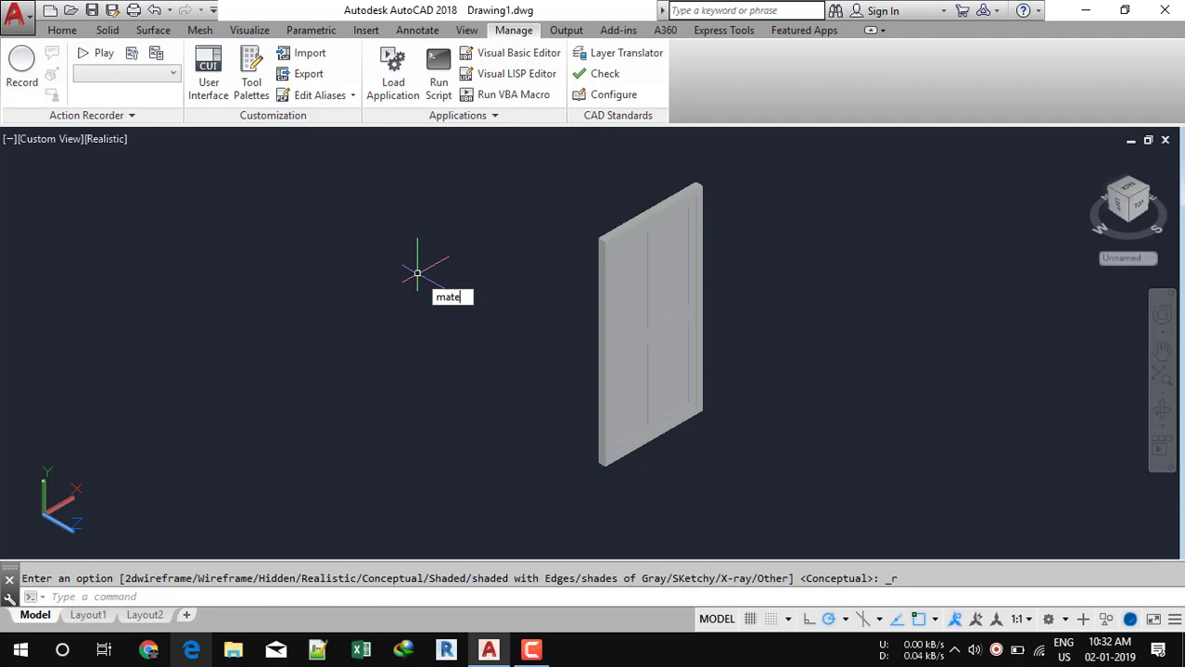
pyautogui.write('r')
pyautogui.click(474, 329)
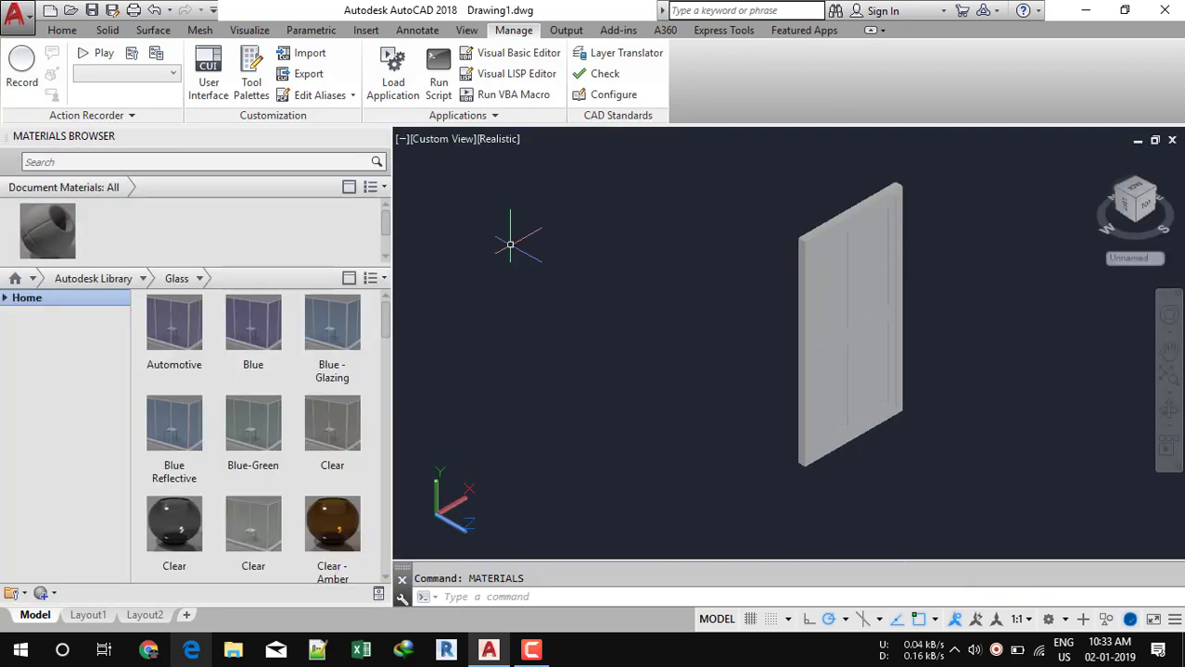
pyautogui.click(210, 163)
pyautogui.write('wood')
pyautogui.press('Return')
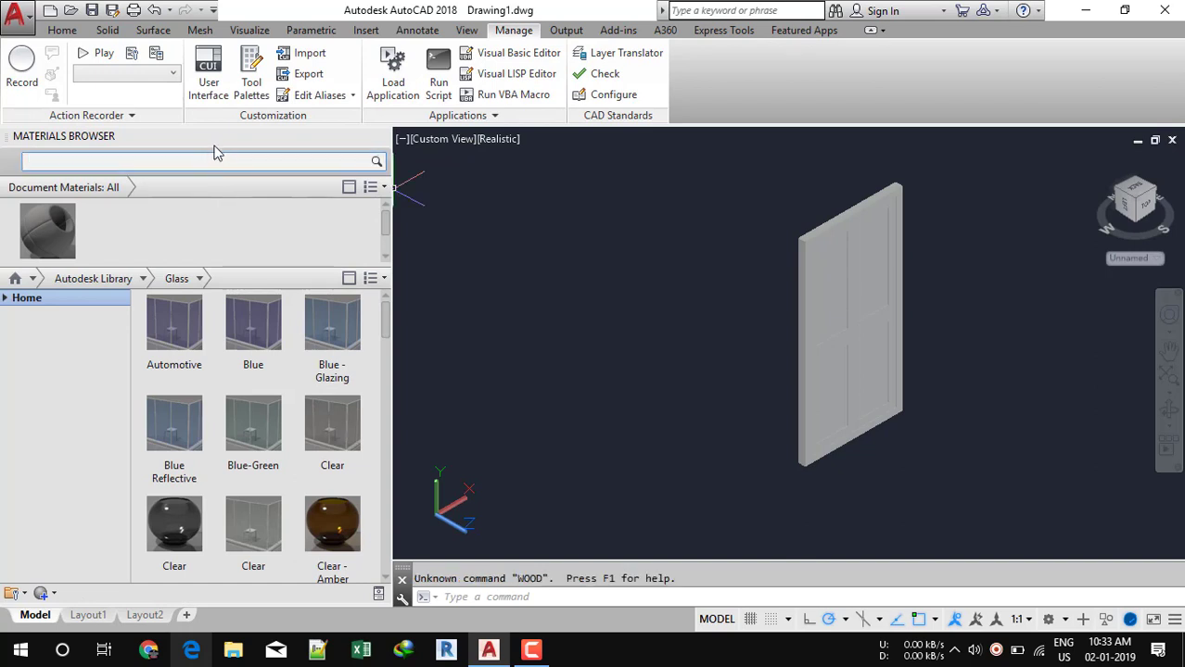
pyautogui.click(217, 159)
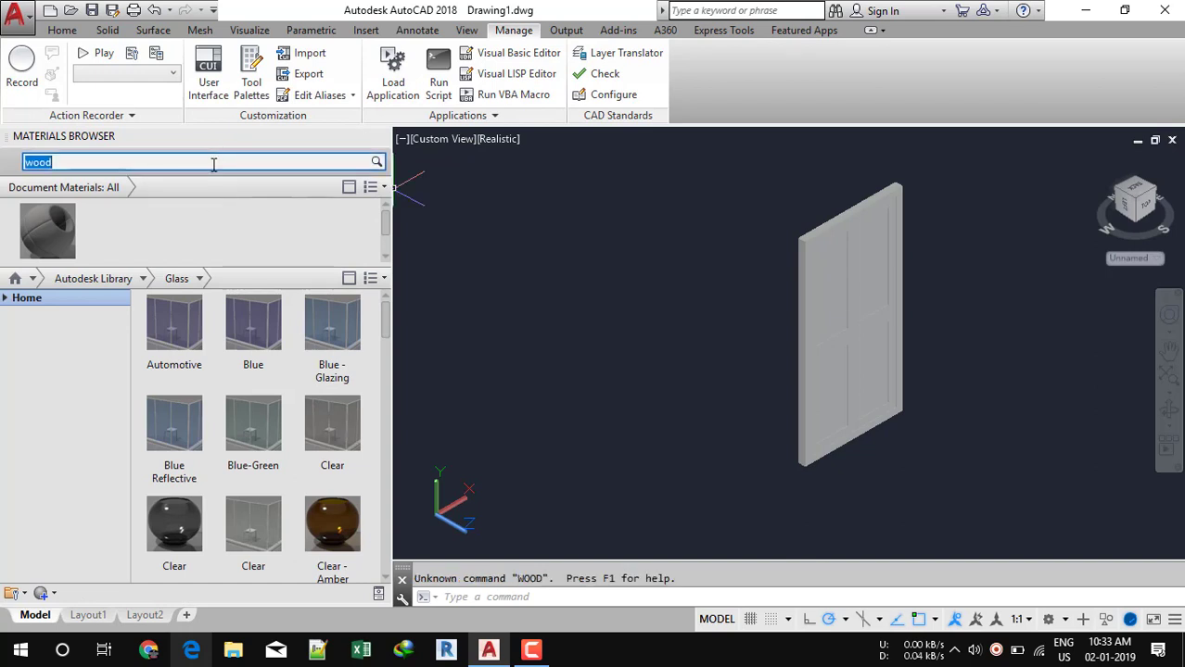
pyautogui.press('Return')
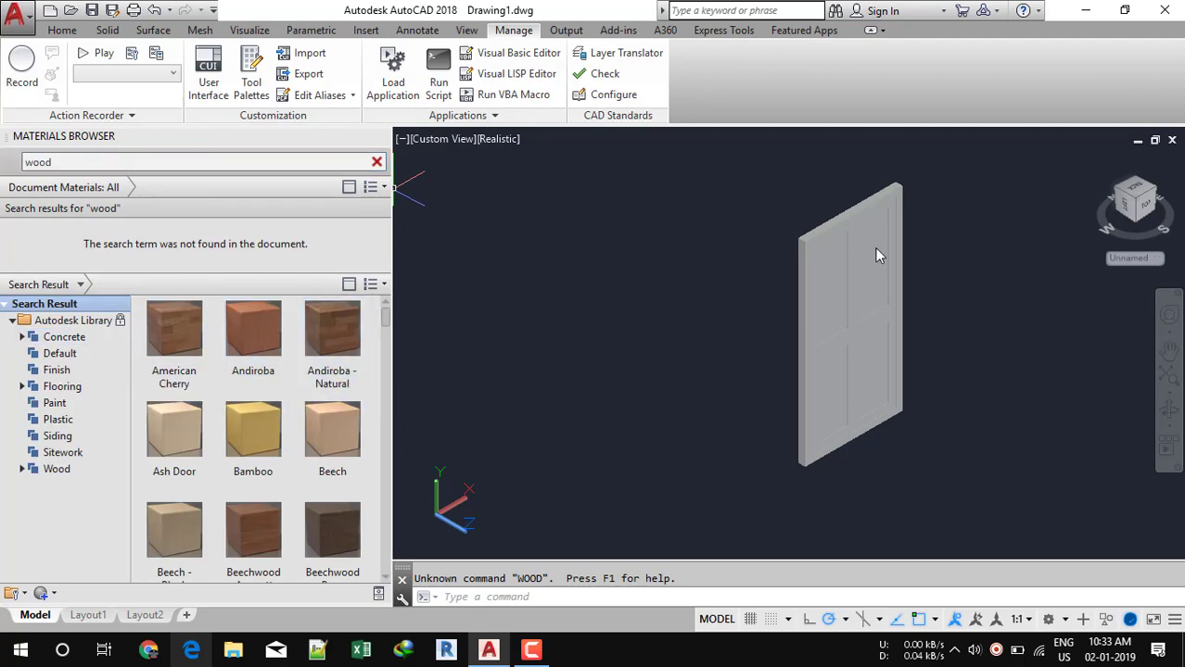
# Step: Apply the Andiroba material to the door frame, Bamboo to the door leaf and Beech to the leaf's upper-left panel
pyautogui.moveTo(253, 338); pyautogui.dragTo(807, 240)
pyautogui.click(833, 293)
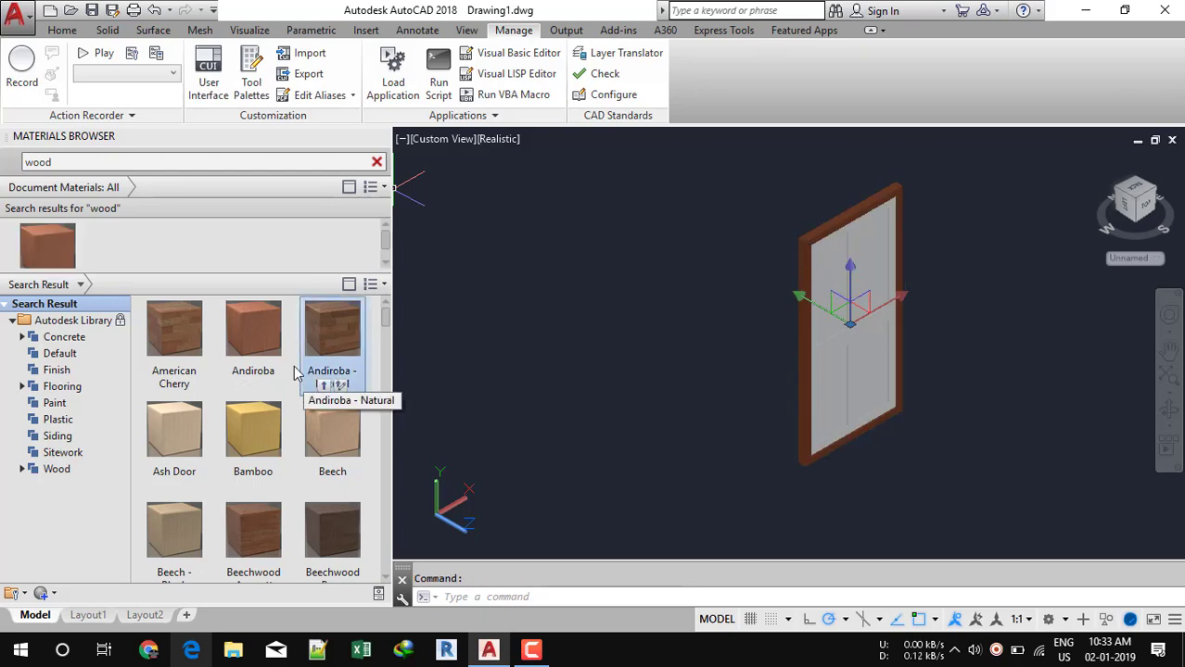
pyautogui.moveTo(257, 442); pyautogui.dragTo(848, 229)
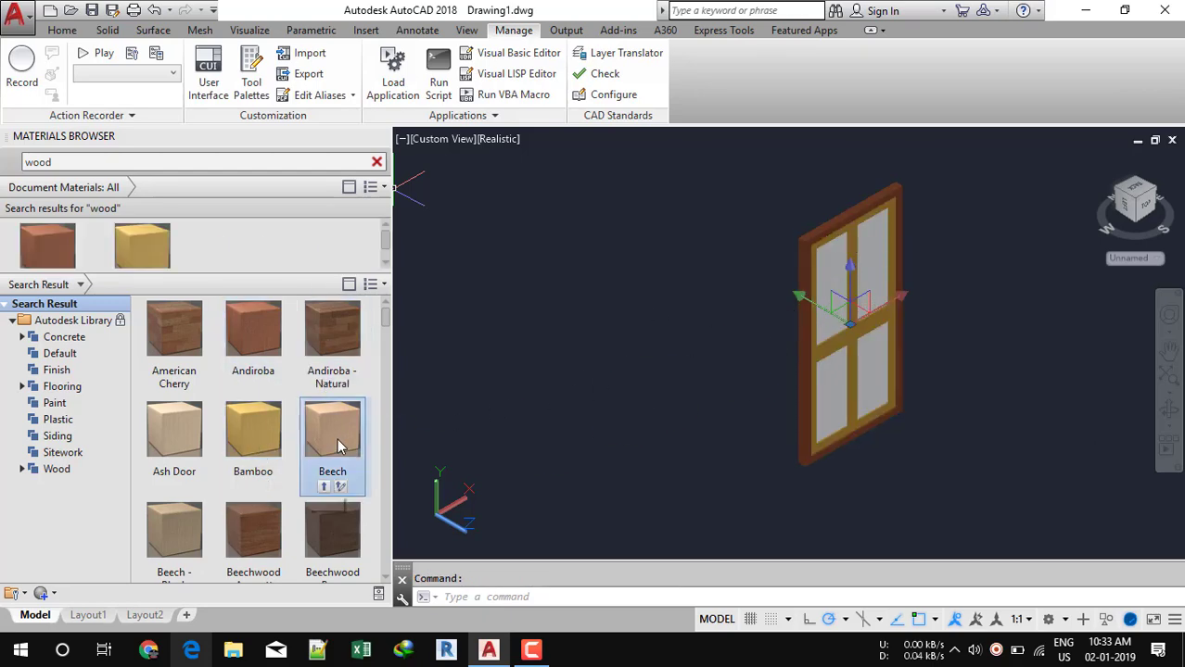
pyautogui.moveTo(171, 439); pyautogui.dragTo(833, 269)
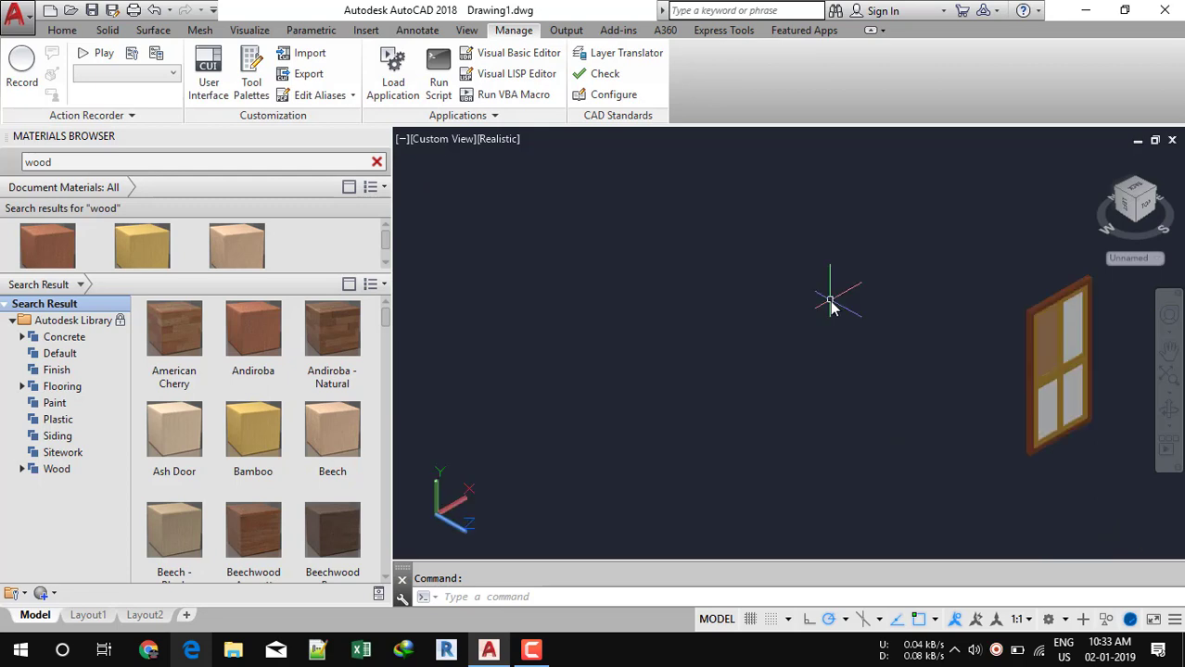
# Step: Apply the Bamboo material to all four door panels and the Andiroba material to the door leaf around them
pyautogui.scroll(3, 830, 299)
pyautogui.scroll(-6, 1003, 360)
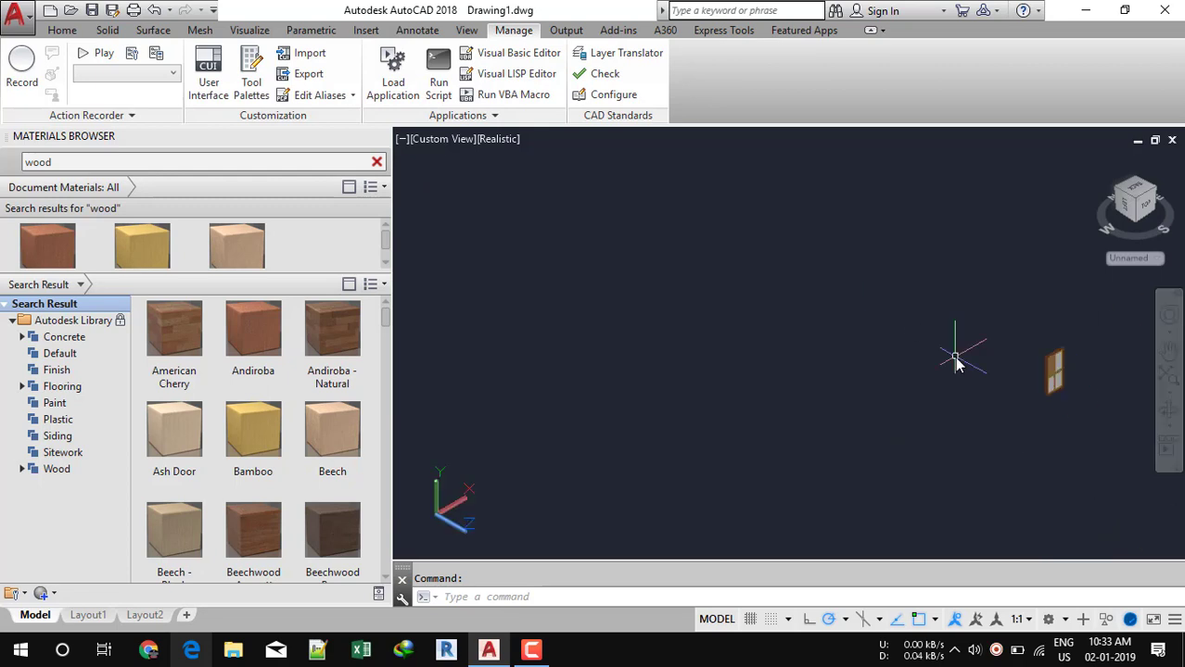
pyautogui.moveTo(947, 362); pyautogui.dragTo(726, 370, button='middle')
pyautogui.scroll(5, 834, 385)
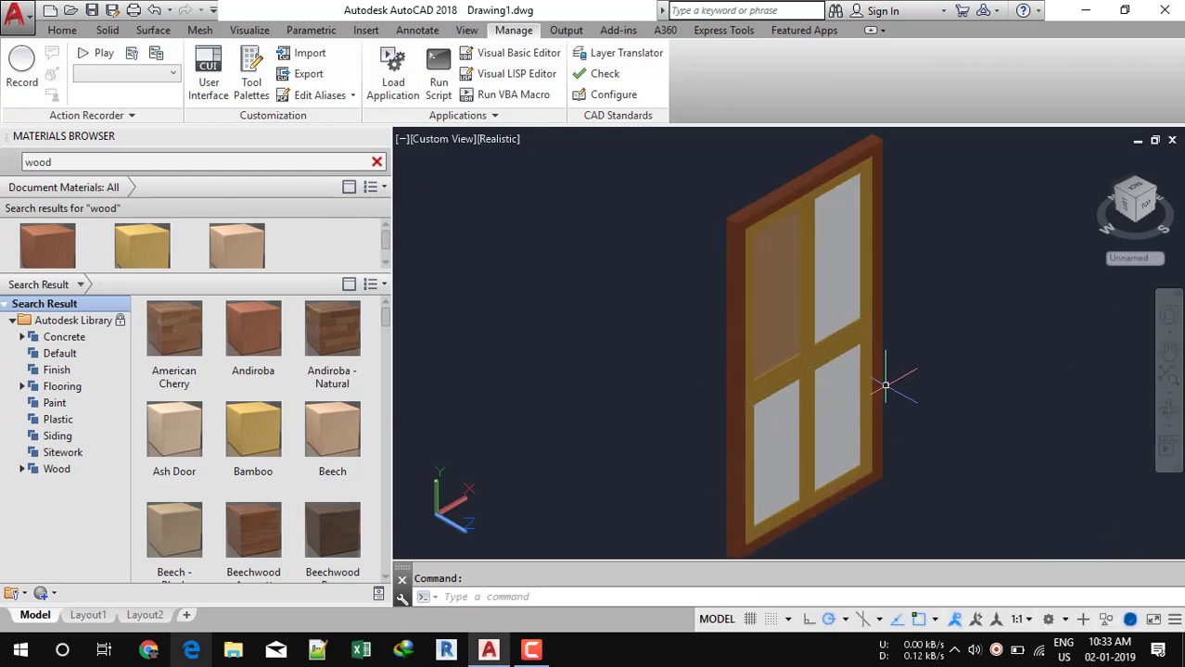
pyautogui.scroll(3, 779, 343)
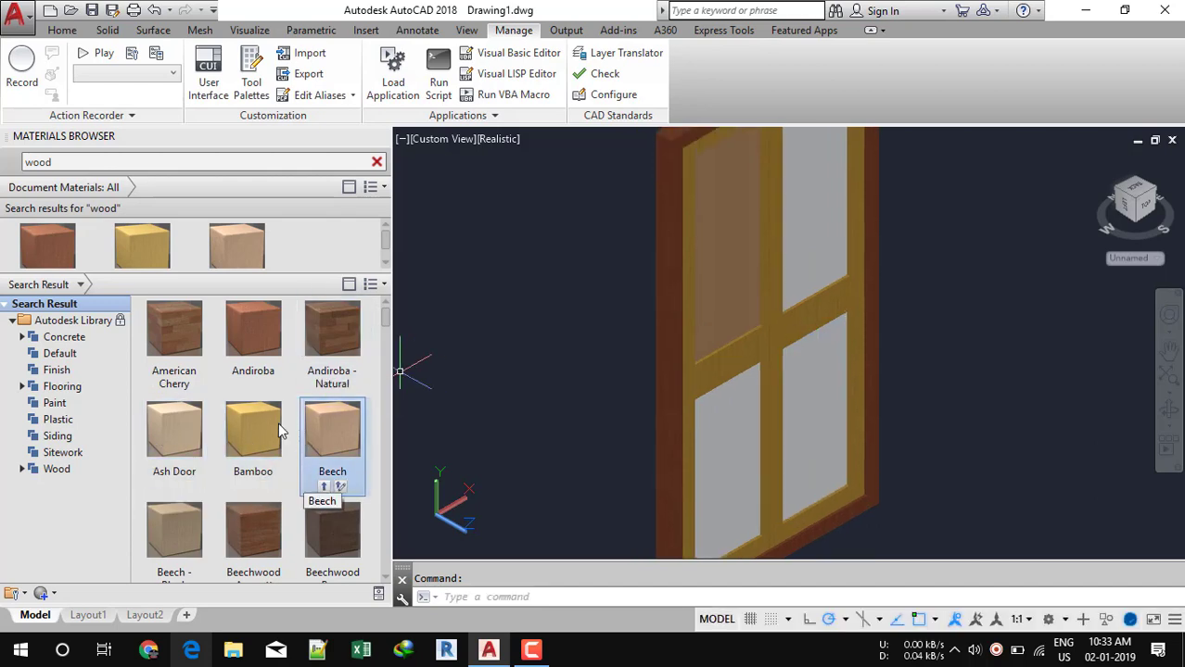
pyautogui.moveTo(259, 423); pyautogui.dragTo(718, 239)
pyautogui.moveTo(252, 464); pyautogui.dragTo(815, 218)
pyautogui.moveTo(250, 444); pyautogui.dragTo(721, 417)
pyautogui.moveTo(253, 430); pyautogui.dragTo(806, 388)
pyautogui.moveTo(251, 339); pyautogui.dragTo(717, 360)
pyautogui.scroll(-5, 834, 359)
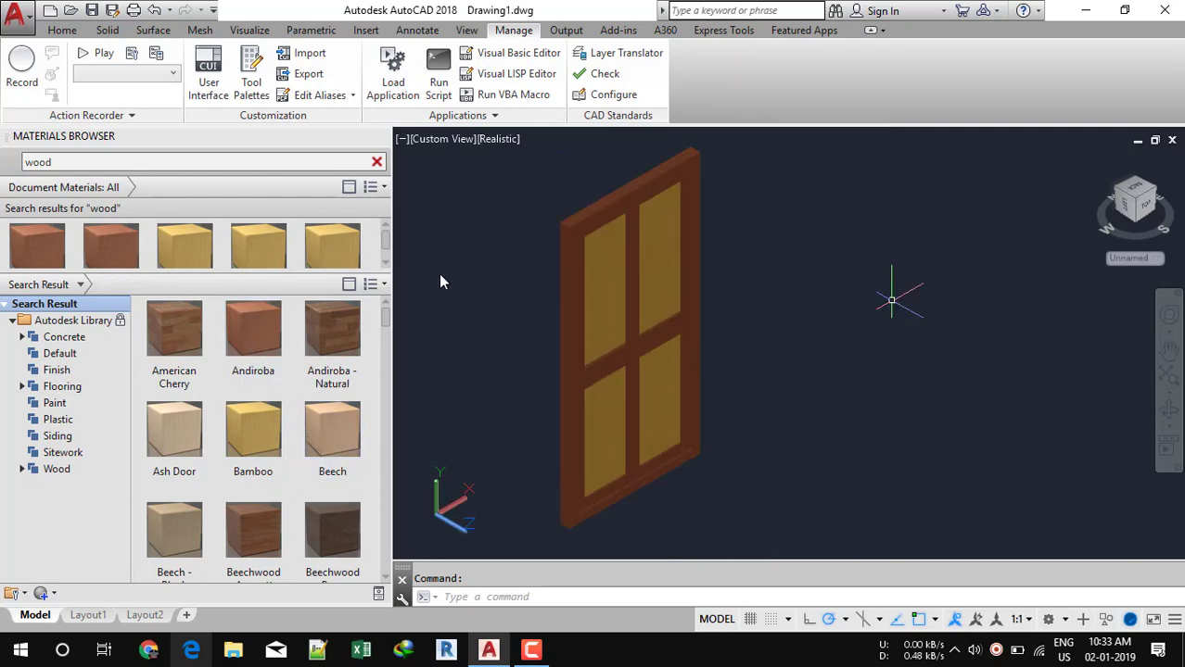
# Step: Try Beechwood - Brown on the outer door frame, and replace it with Mahogany - Solid Stained Dark Polished 1
pyautogui.moveTo(320, 519); pyautogui.dragTo(774, 363)
pyautogui.scroll(-8, 380, 370)
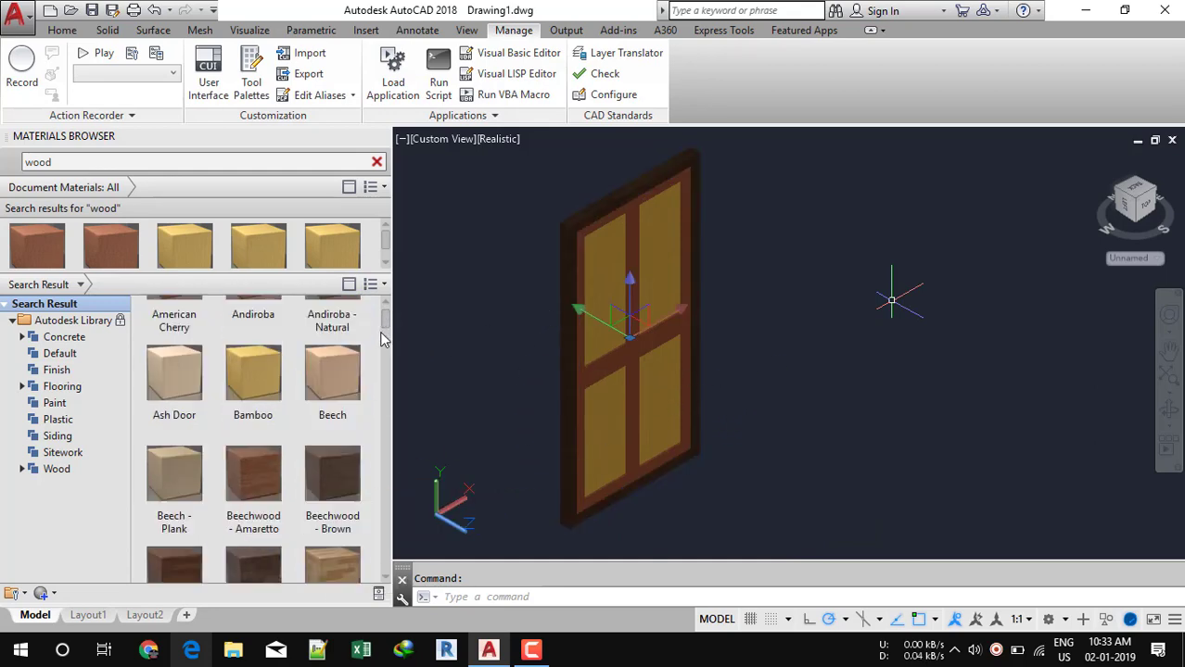
pyautogui.scroll(-10, 371, 398)
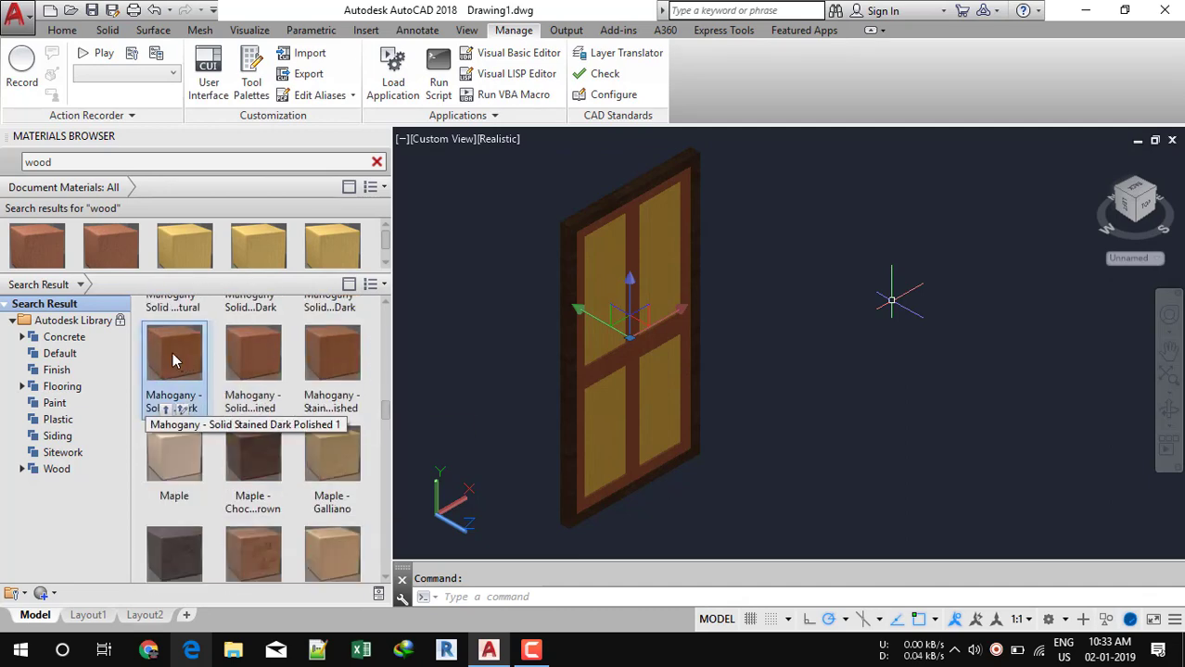
pyautogui.moveTo(173, 350); pyautogui.dragTo(567, 406)
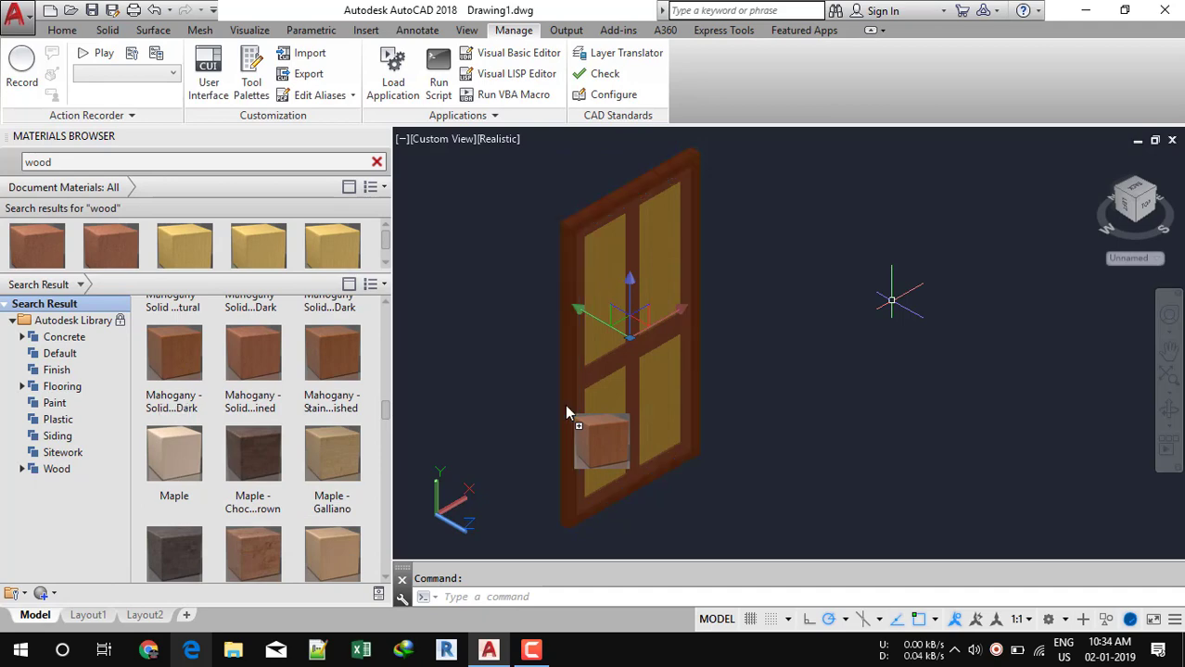
# Step: Examine the wood materials on the door's frame, leaf and panels up close and from several viewing angles
pyautogui.scroll(4, 578, 395)
pyautogui.scroll(-5, 974, 307)
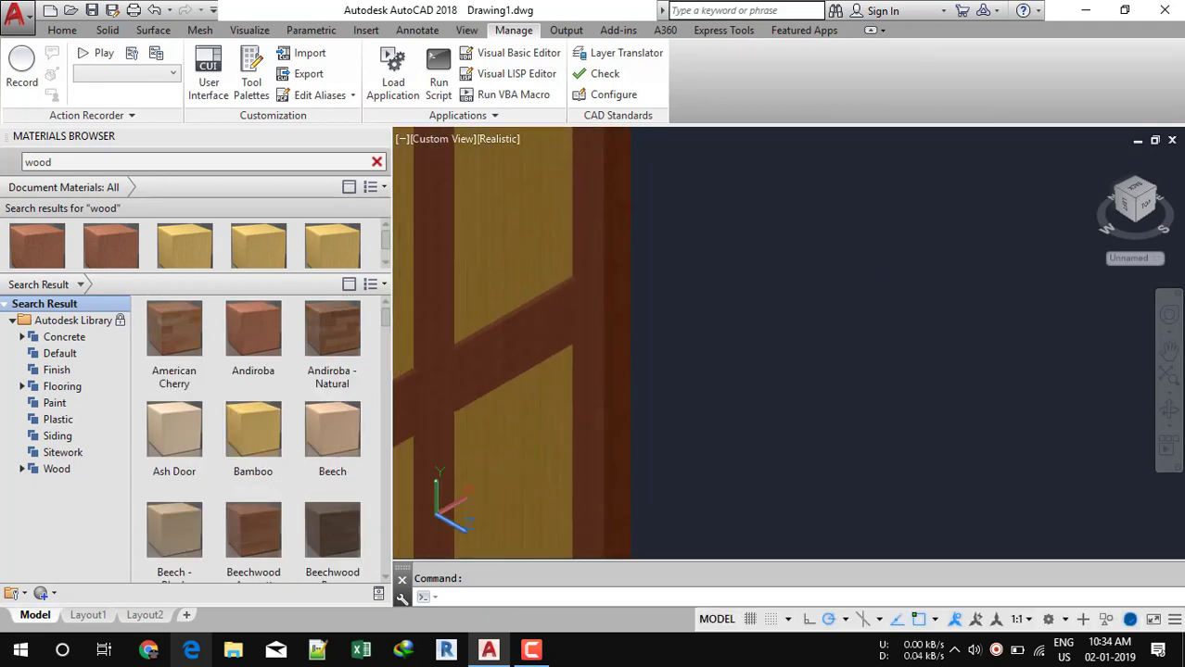
pyautogui.scroll(5, 899, 348)
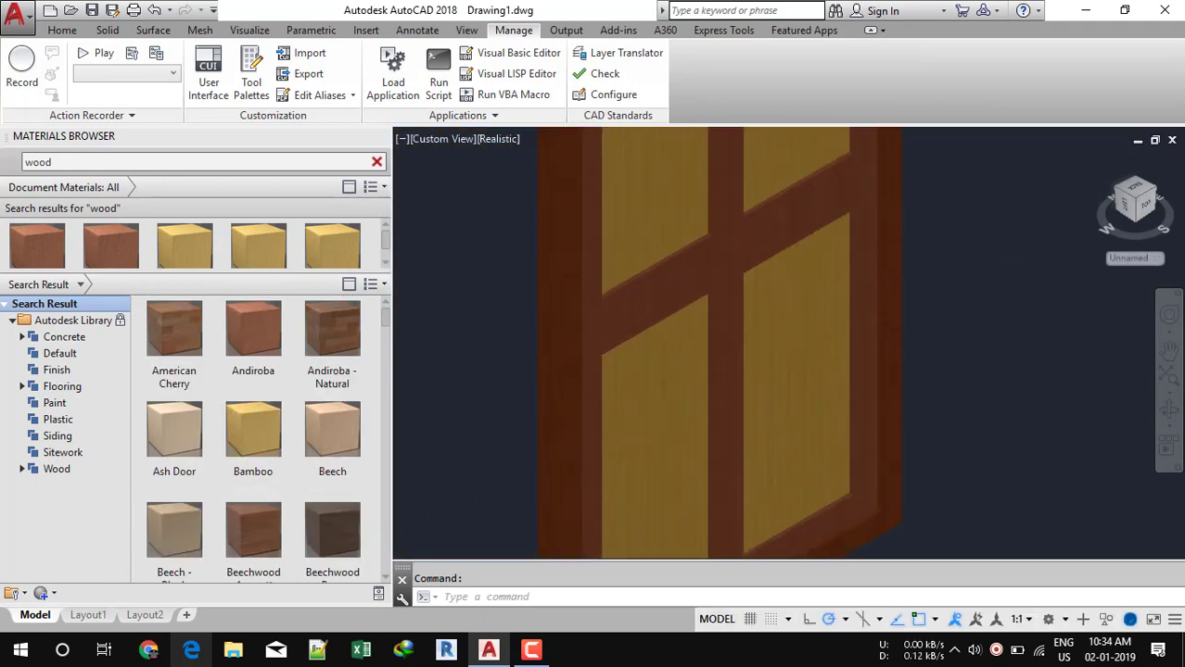
pyautogui.scroll(-3, 833, 403)
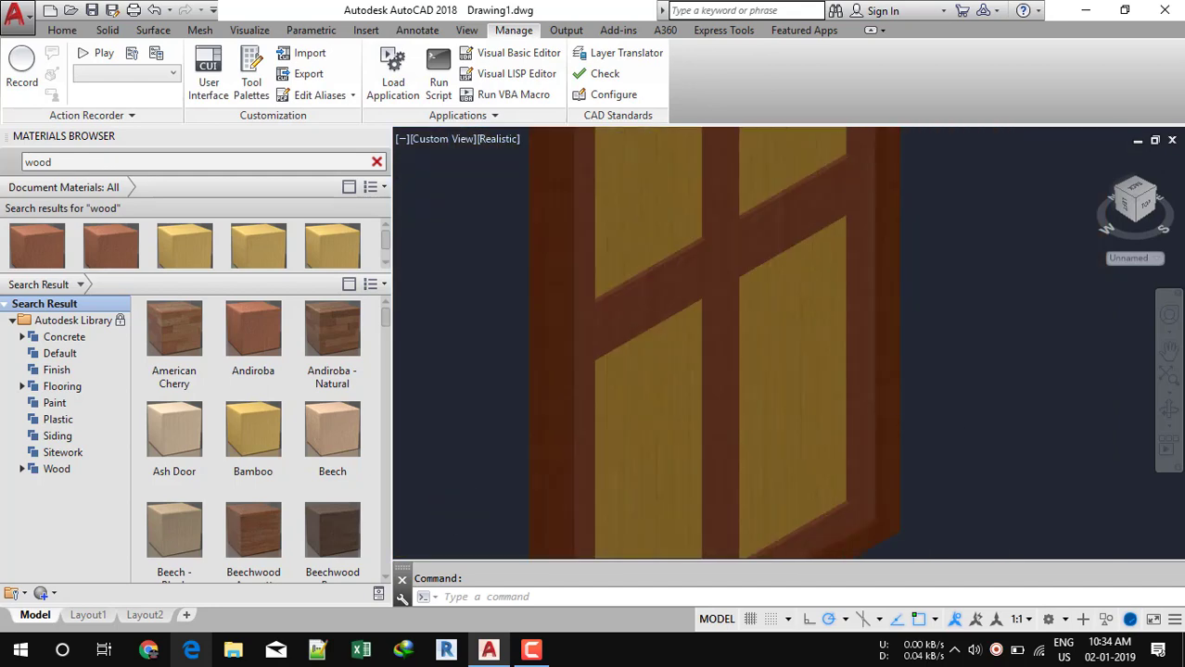
pyautogui.scroll(-4, 829, 415)
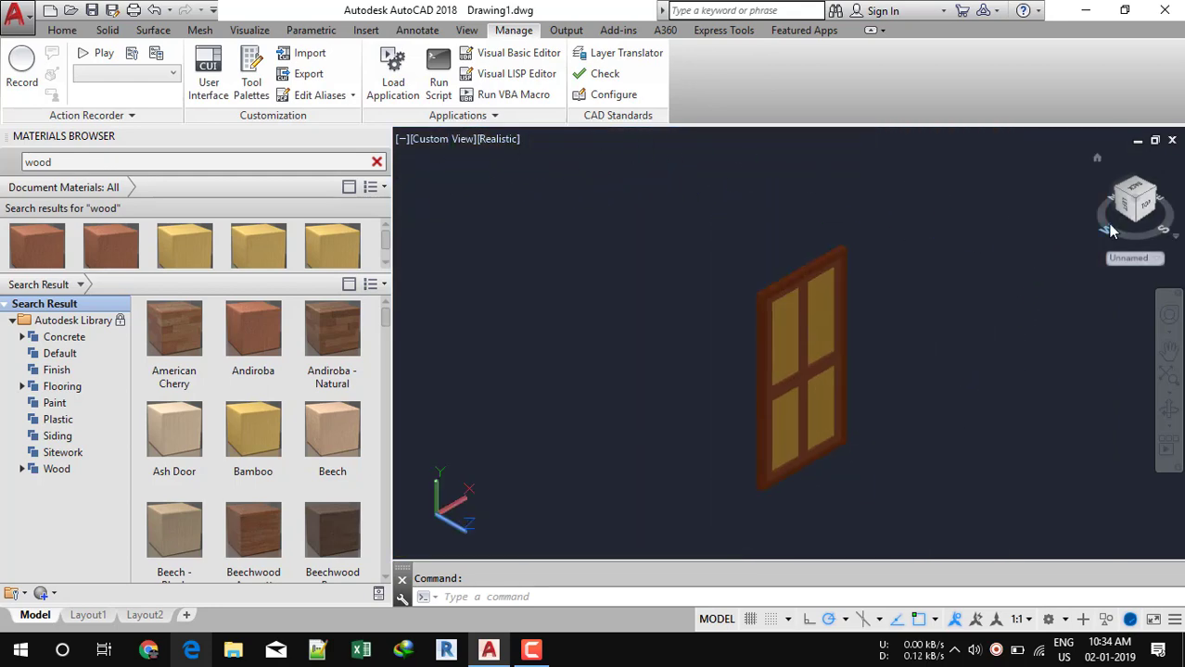
pyautogui.click(1154, 195)
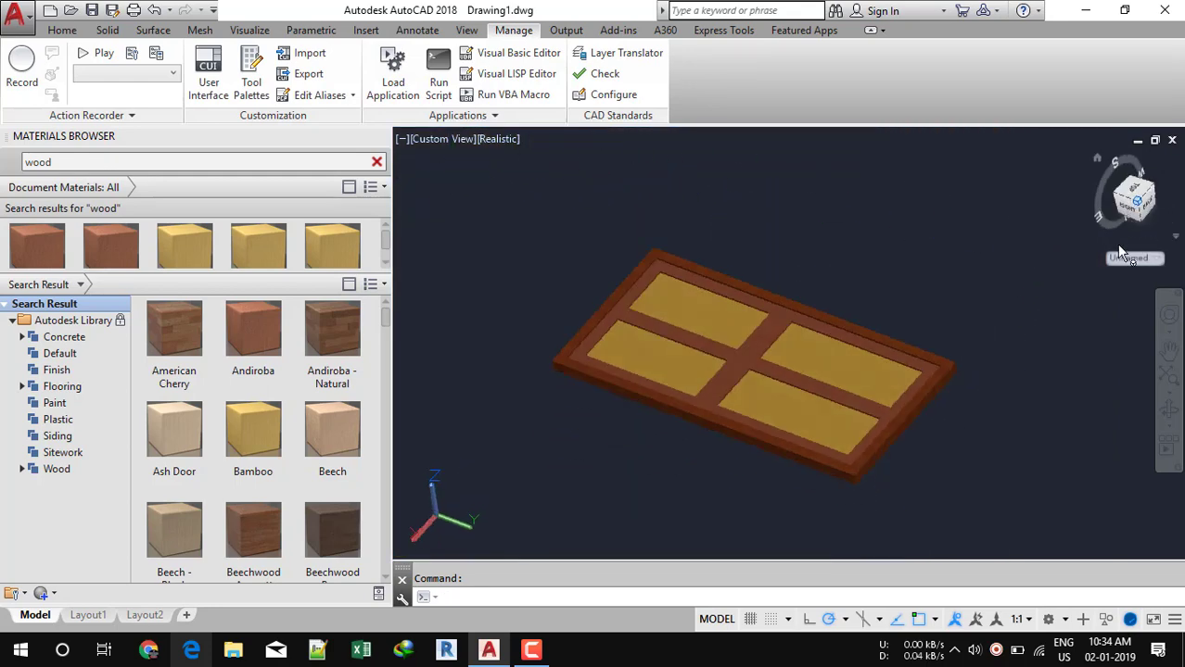
pyautogui.moveTo(1115, 163); pyautogui.dragTo(1074, 190)
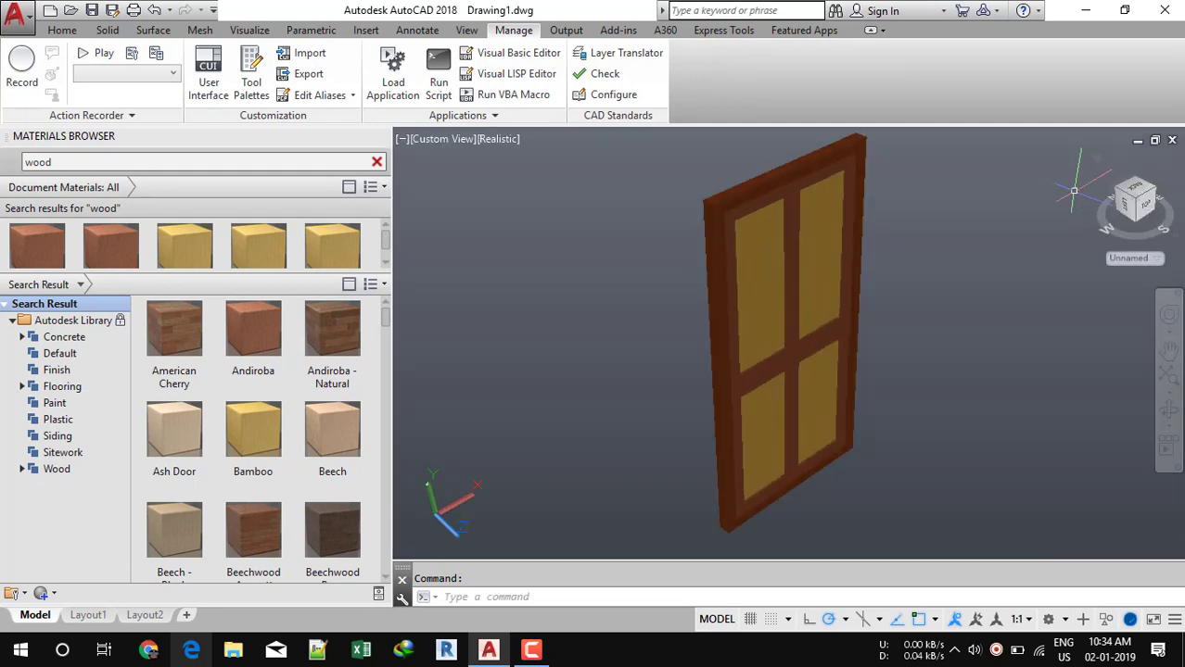
pyautogui.click(1156, 196)
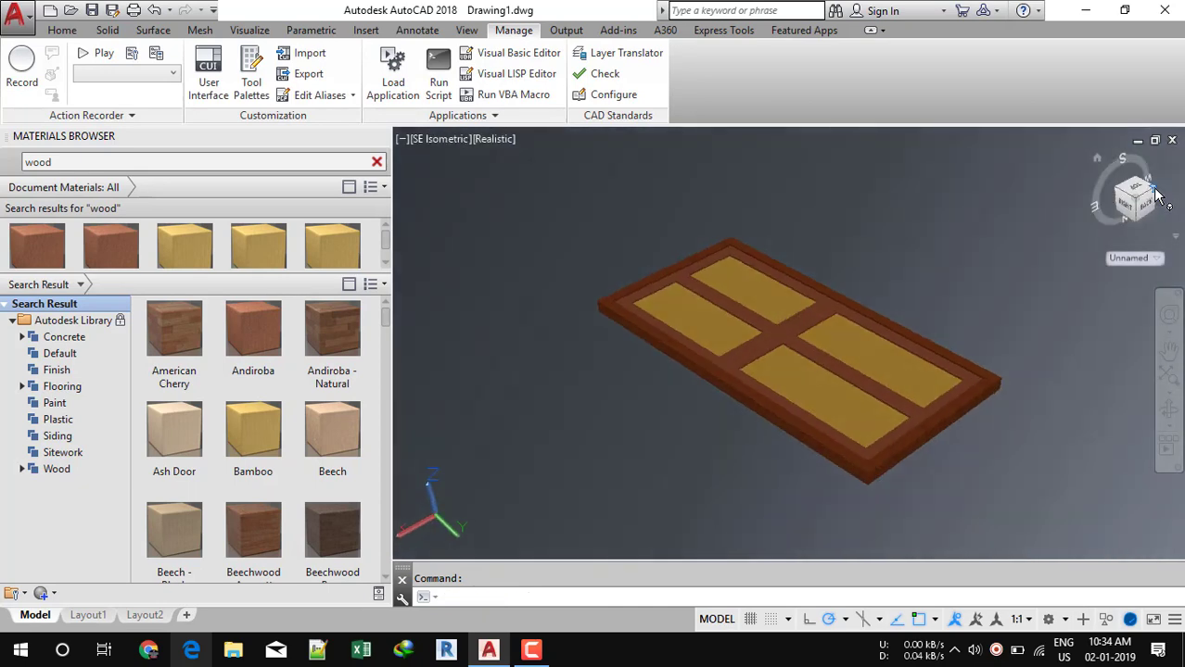
pyautogui.moveTo(1121, 217); pyautogui.dragTo(1117, 200)
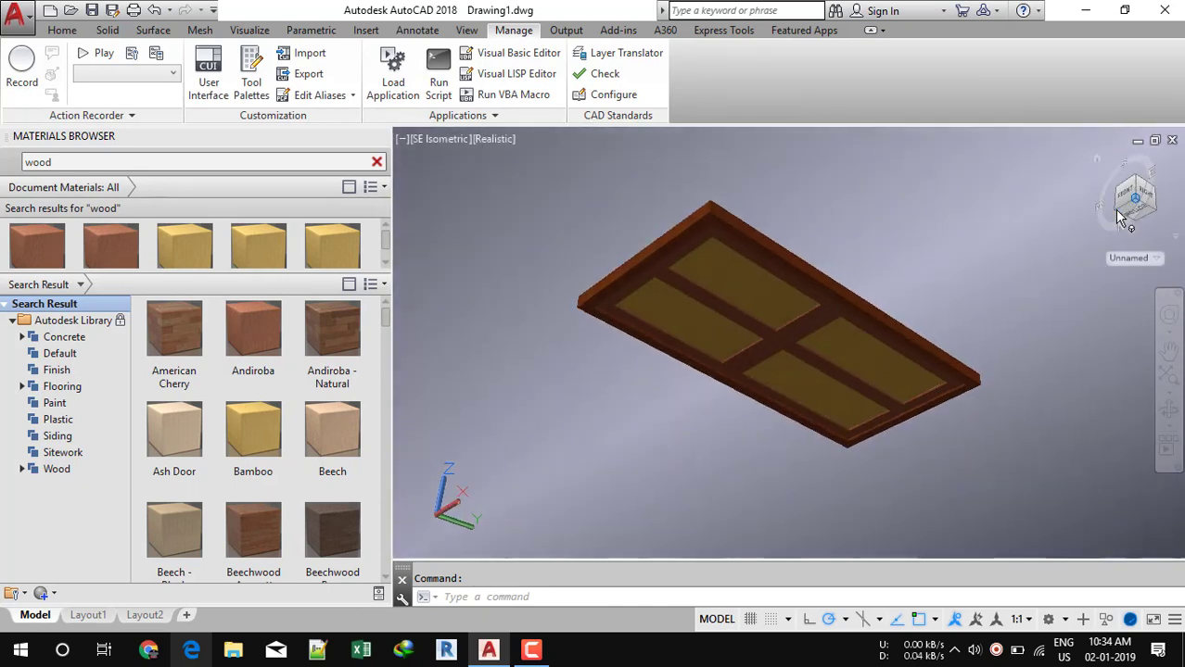
pyautogui.click(1097, 161)
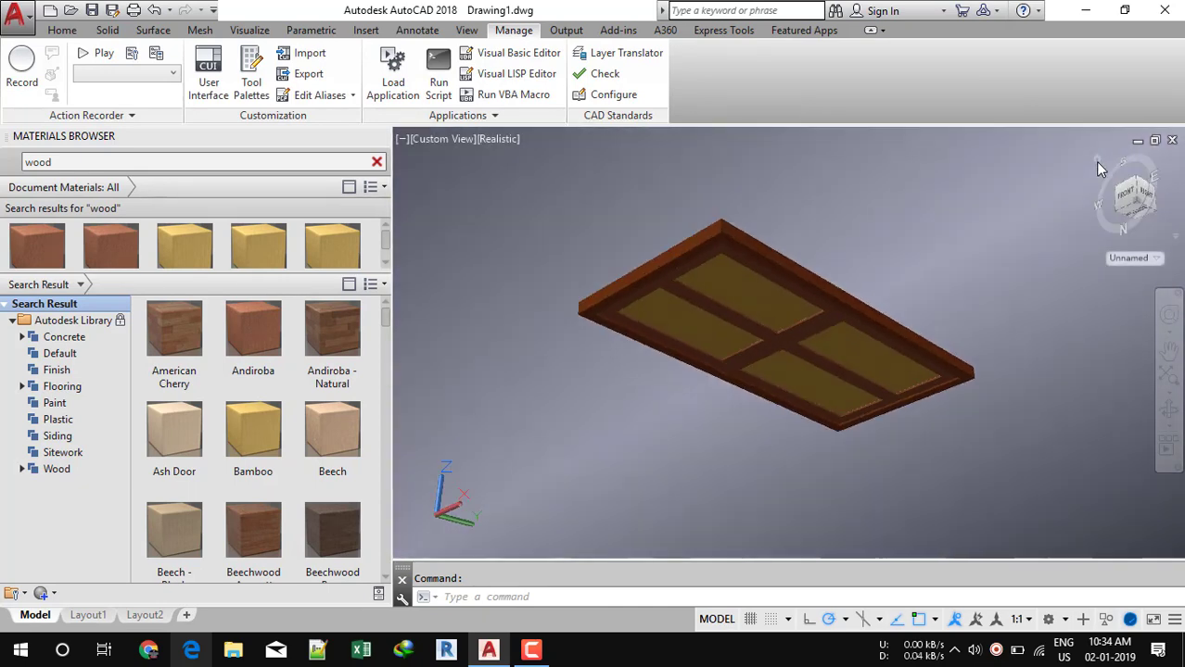
pyautogui.scroll(-4, 795, 347)
pyautogui.press('Escape')
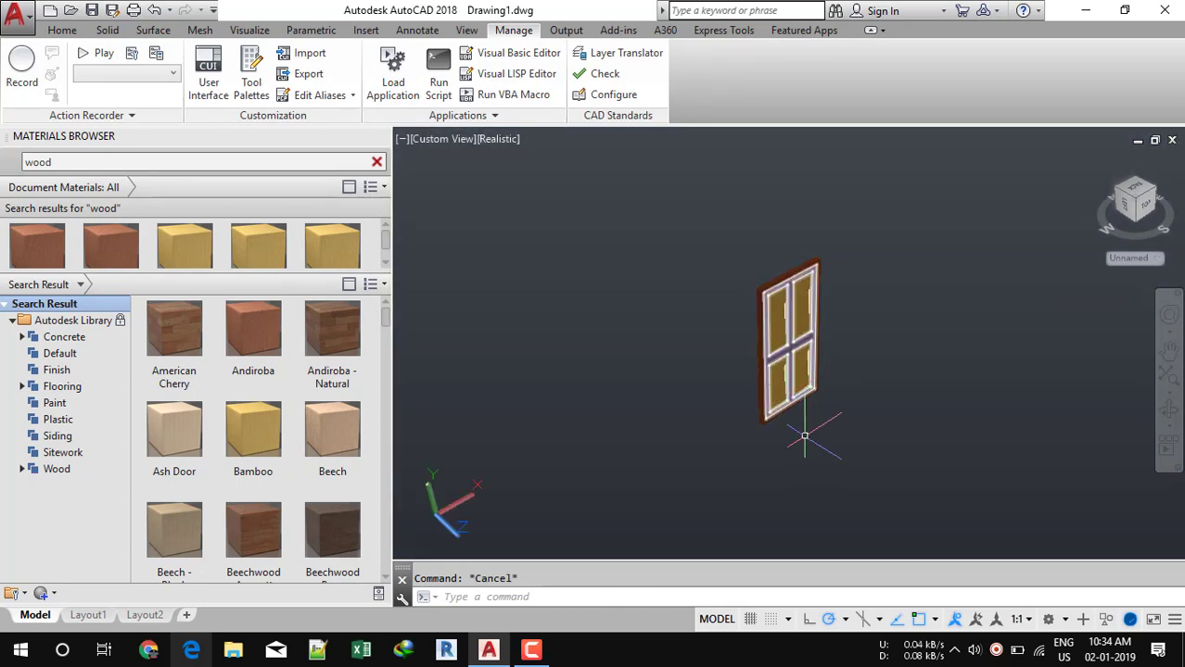
pyautogui.keyDown('shift'); pyautogui.moveTo(814, 426); pyautogui.dragTo(686, 430, button='middle'); pyautogui.keyUp('shift')
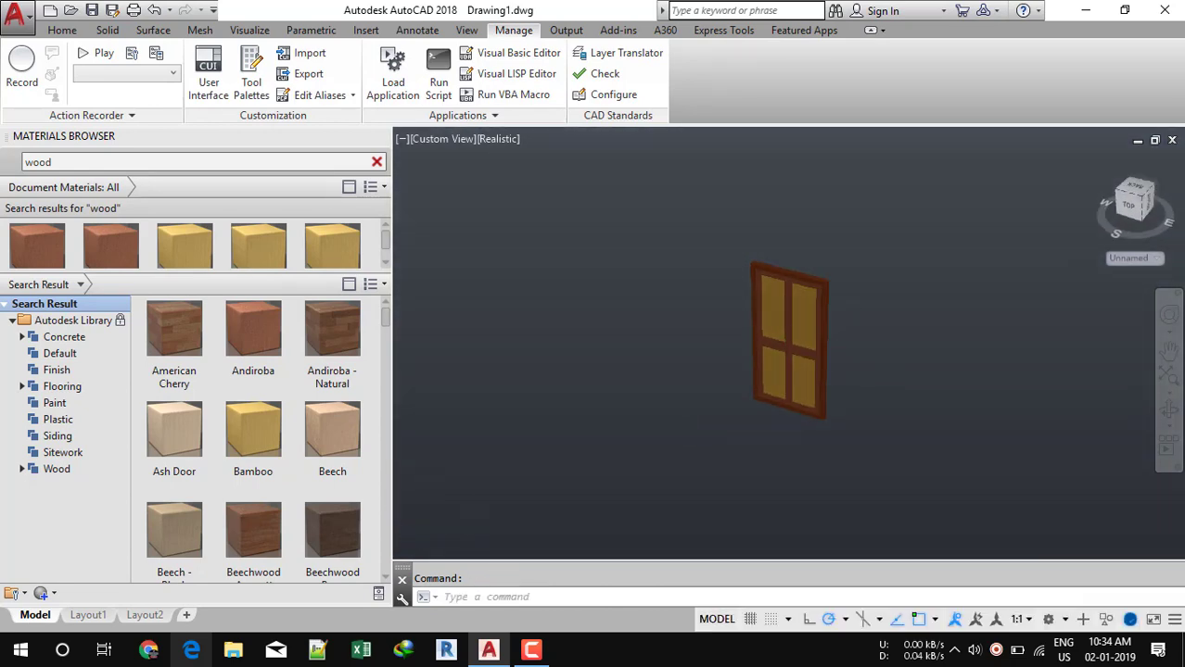
pyautogui.scroll(6, 779, 303)
pyautogui.press('Escape')
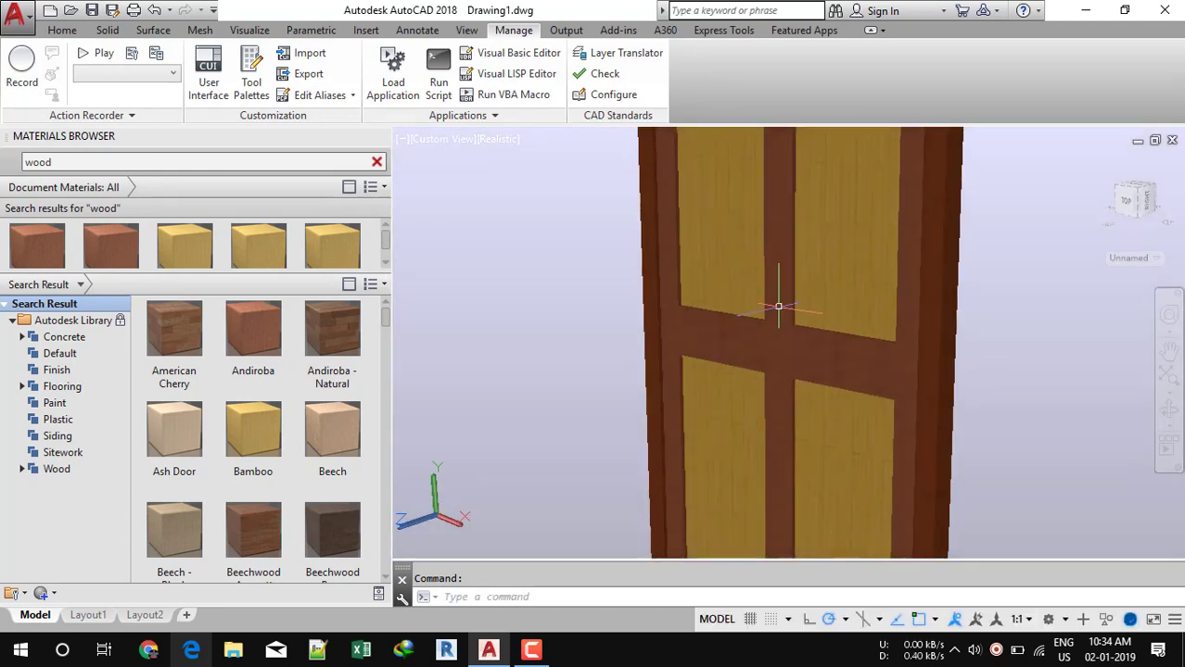
pyautogui.scroll(-5, 793, 329)
pyautogui.press('Escape')
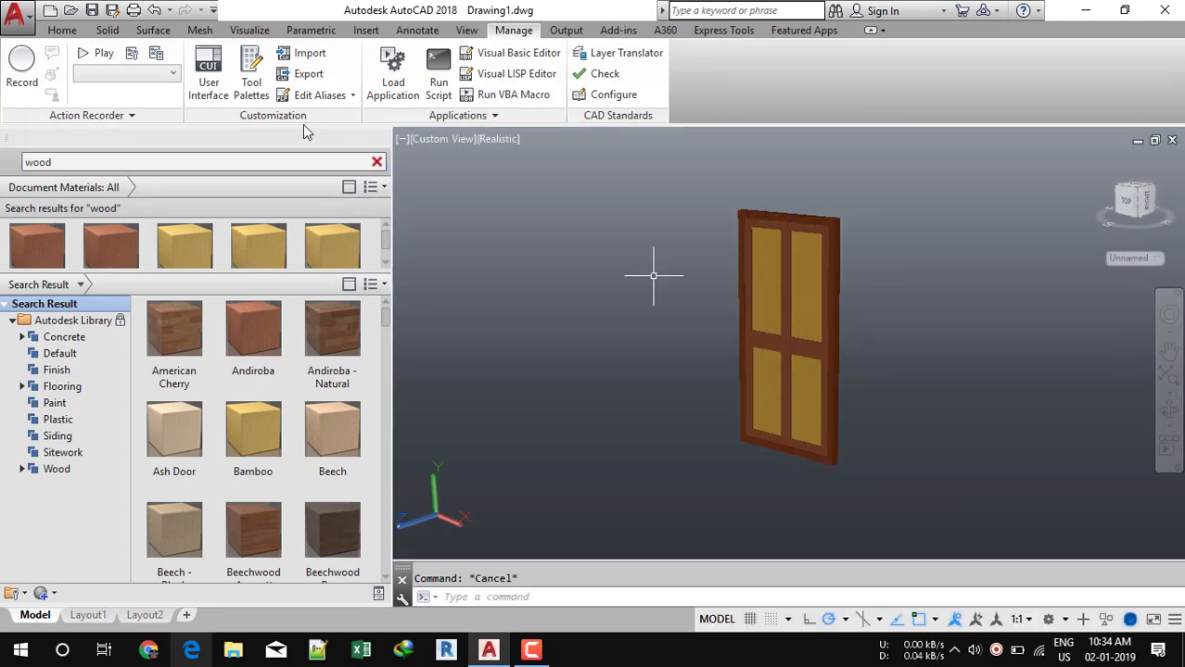
# Step: Clear the material search and close the Materials Browser
pyautogui.click(376, 162)
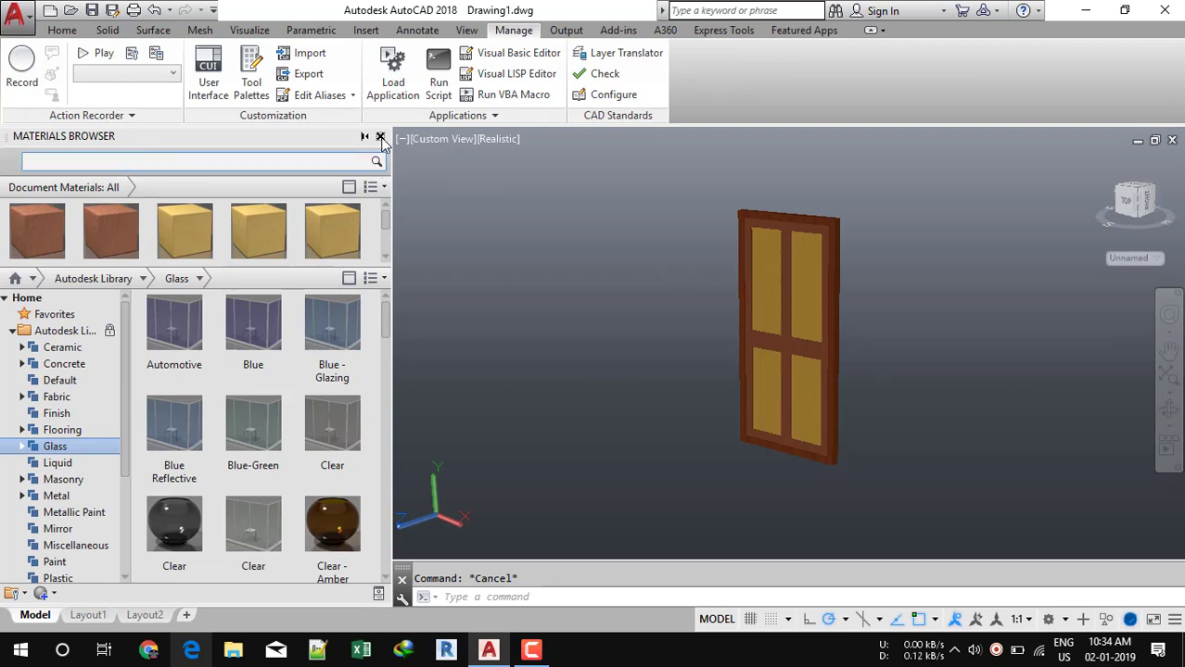
pyautogui.click(379, 138)
pyautogui.scroll(-2, 712, 381)
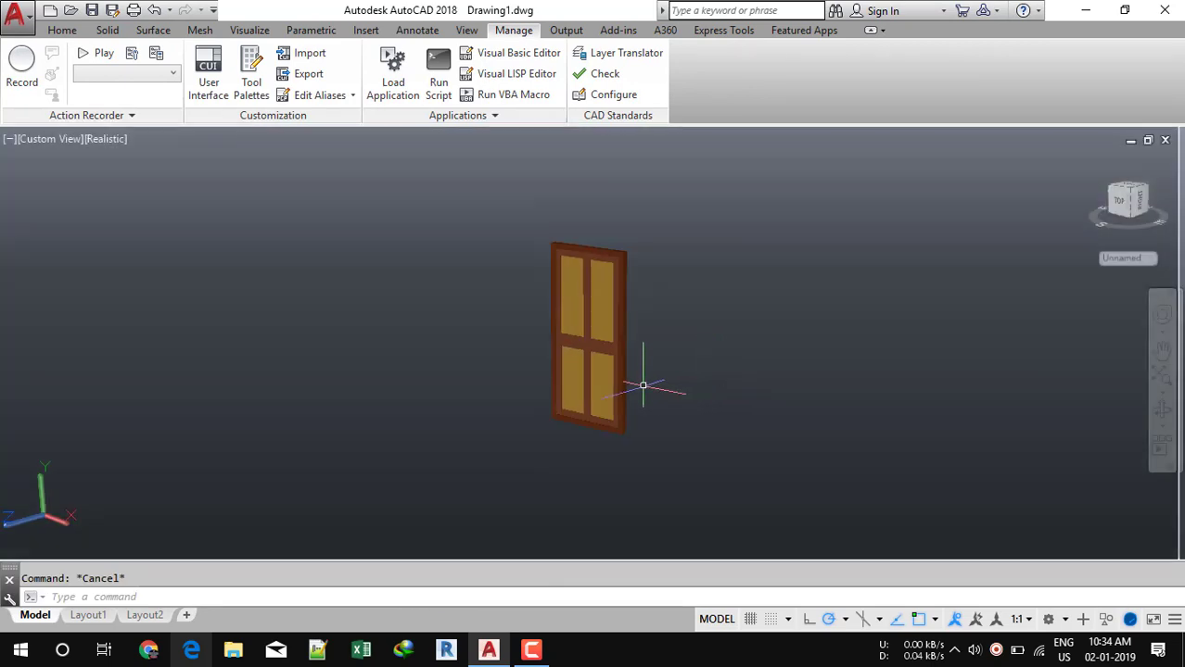